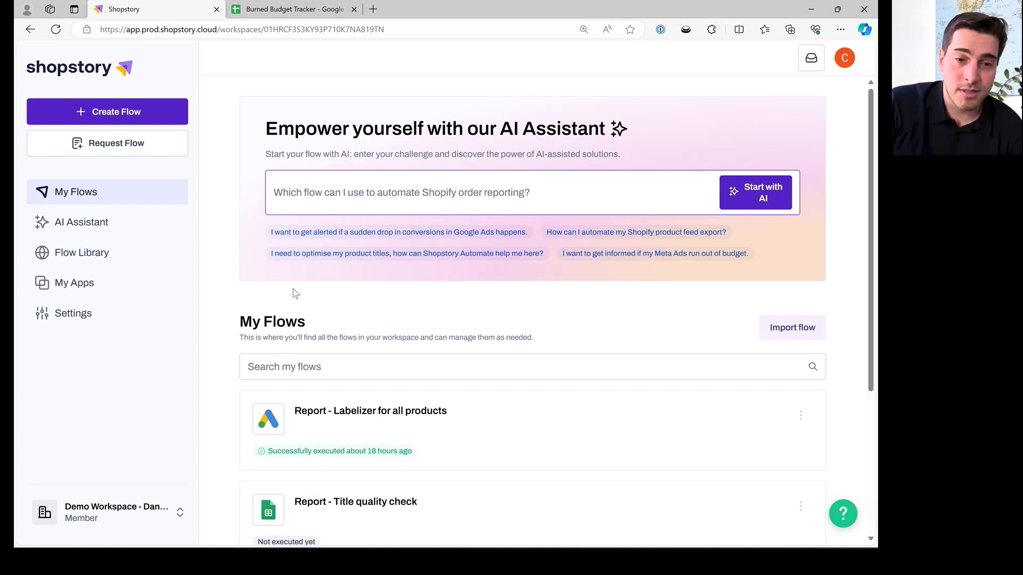
Step: Open the Flow Library and look through the prebuilt ecommerce, social, SEO and SEA flow templates
scroll(290, 286, down, 3)
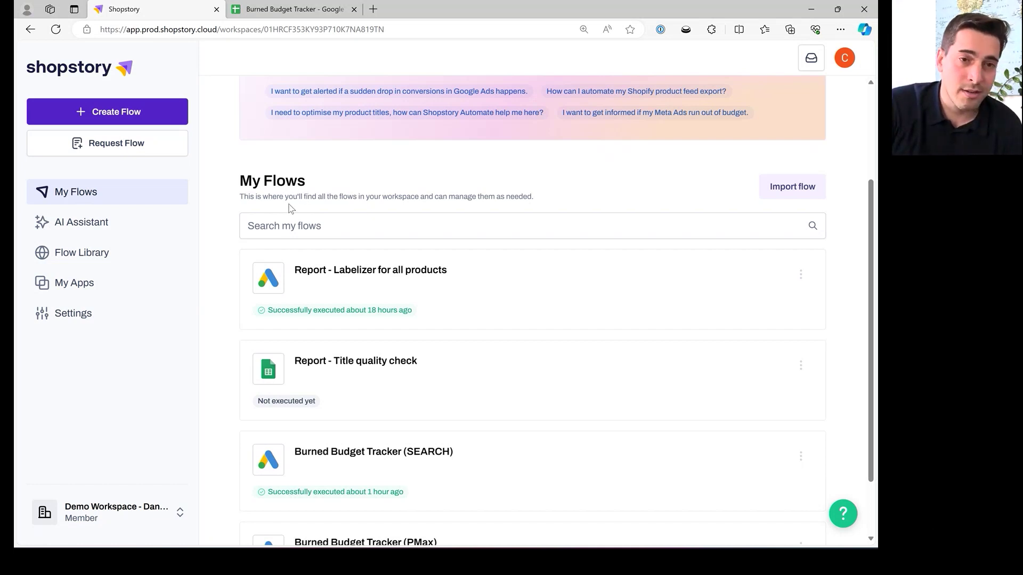
click(110, 261)
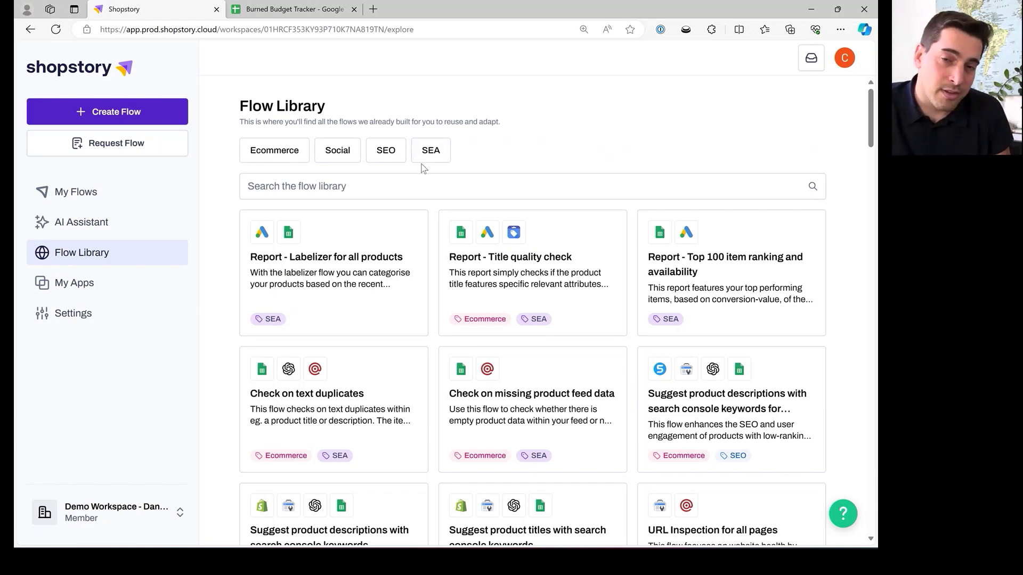
scroll(534, 155, down, 4)
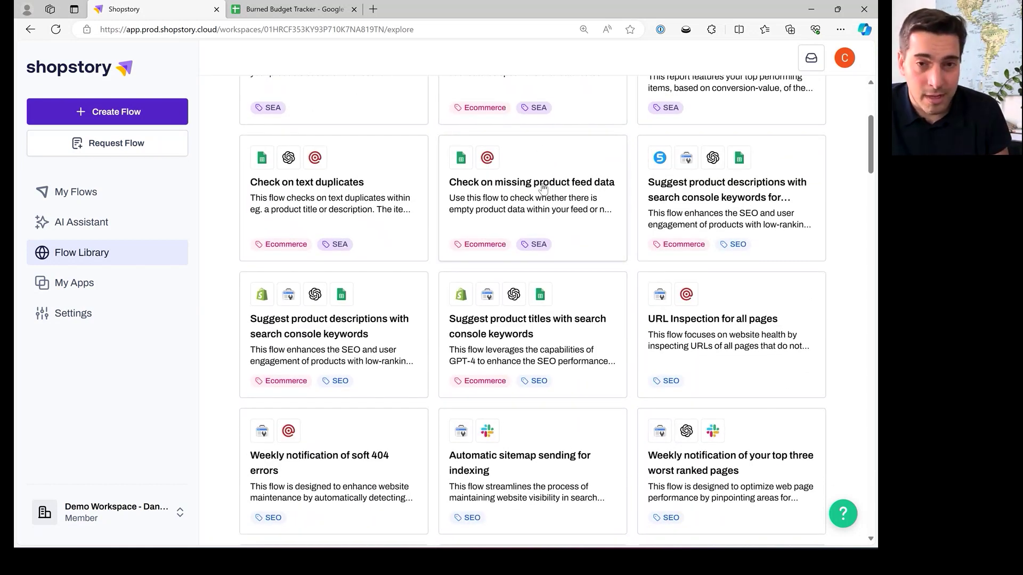
scroll(543, 184, down, 14)
scroll(542, 187, down, 4)
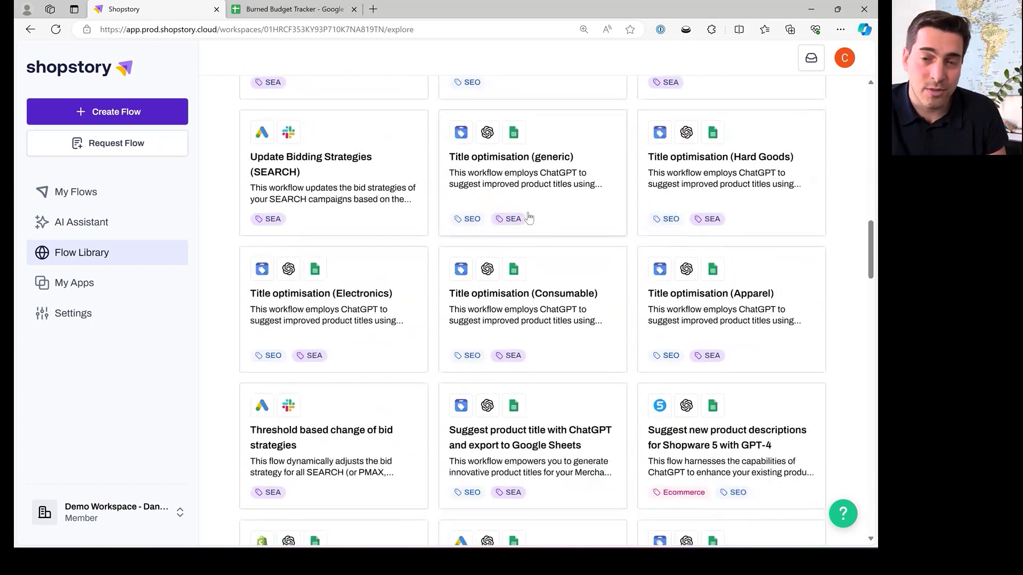
scroll(530, 219, down, 6)
scroll(529, 223, down, 6)
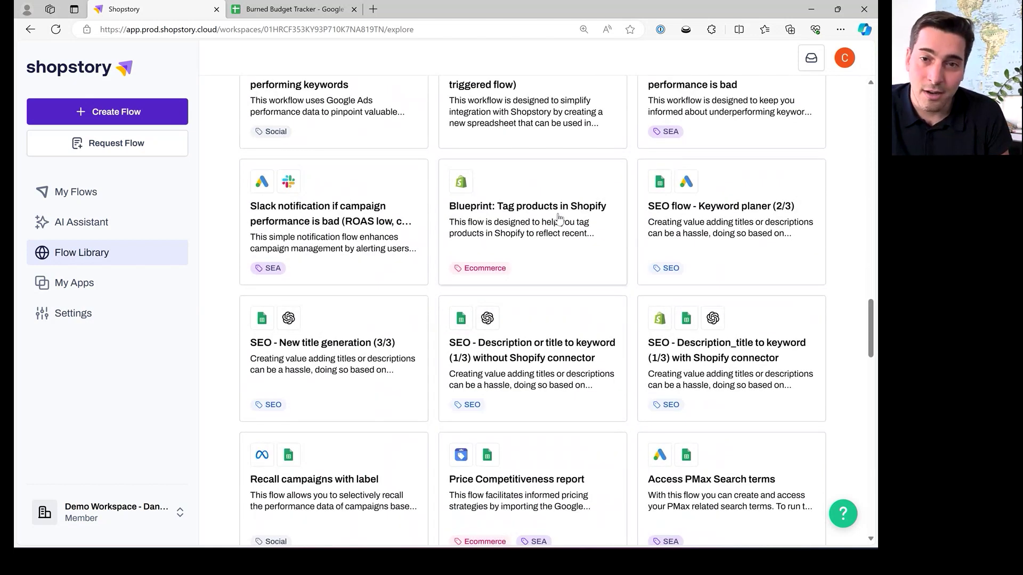
scroll(534, 244, up, 3)
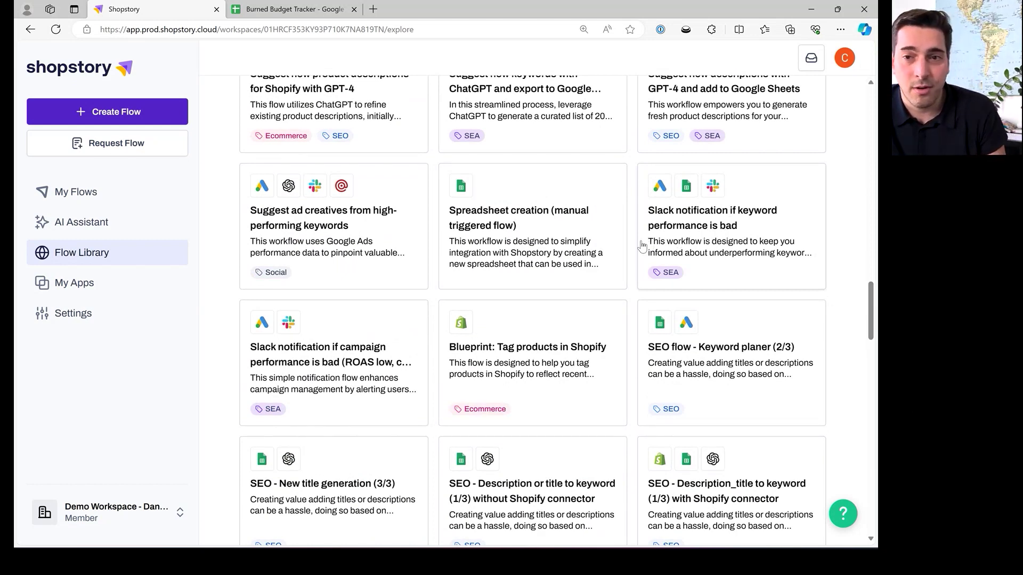
scroll(642, 245, down, 4)
scroll(643, 241, up, 3)
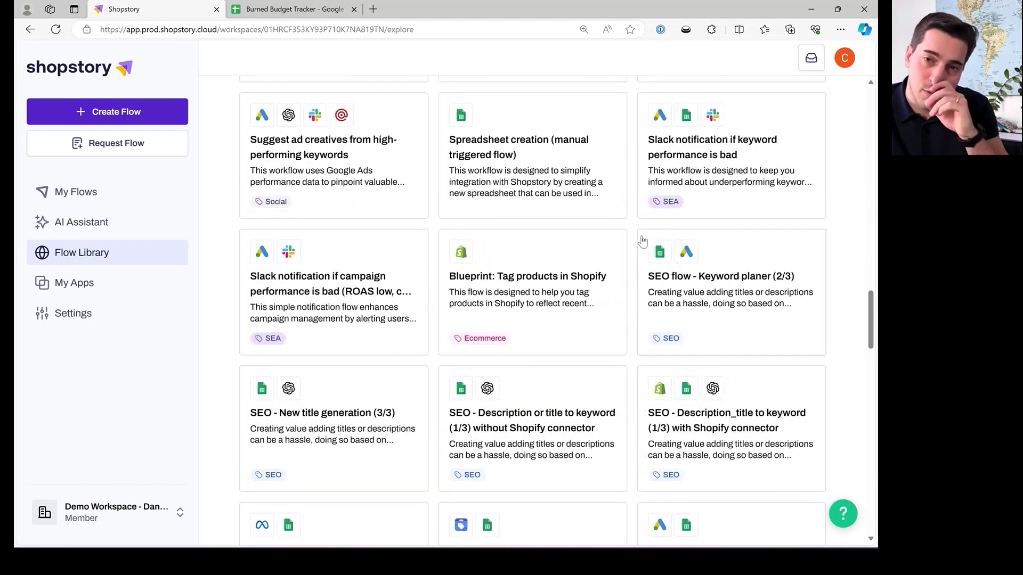
scroll(643, 240, down, 3)
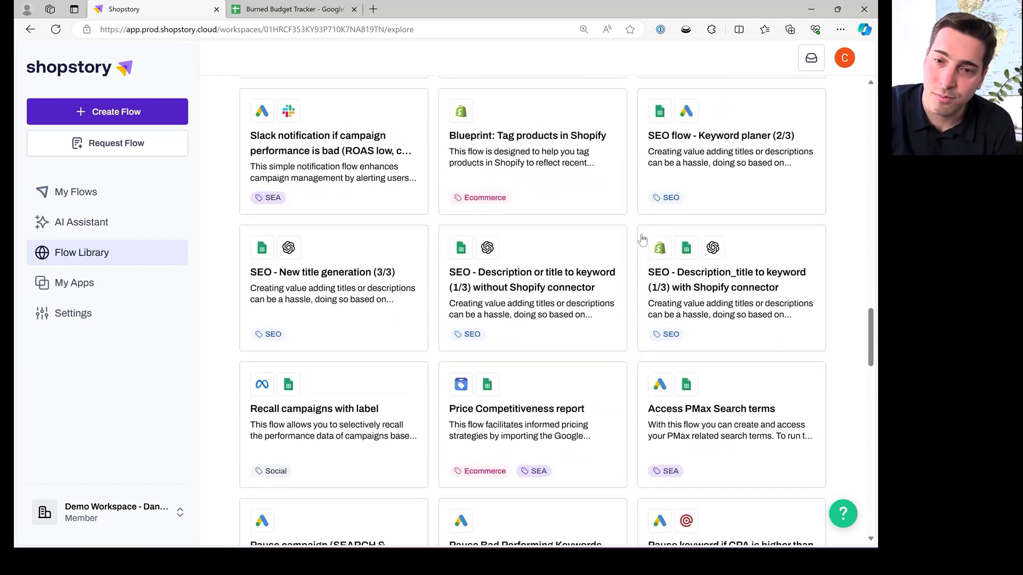
scroll(642, 234, down, 4)
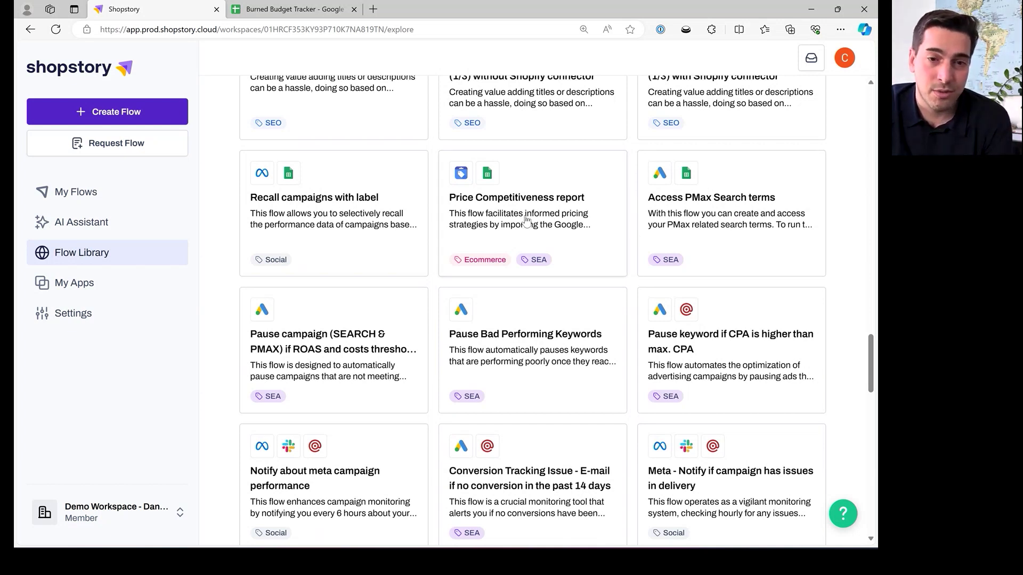
scroll(527, 220, up, 8)
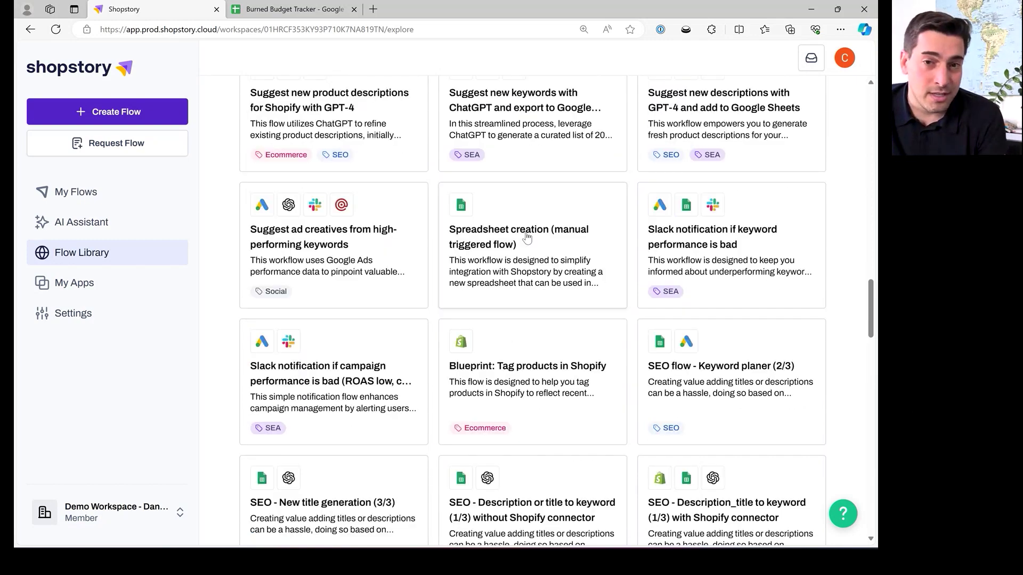
scroll(526, 237, up, 12)
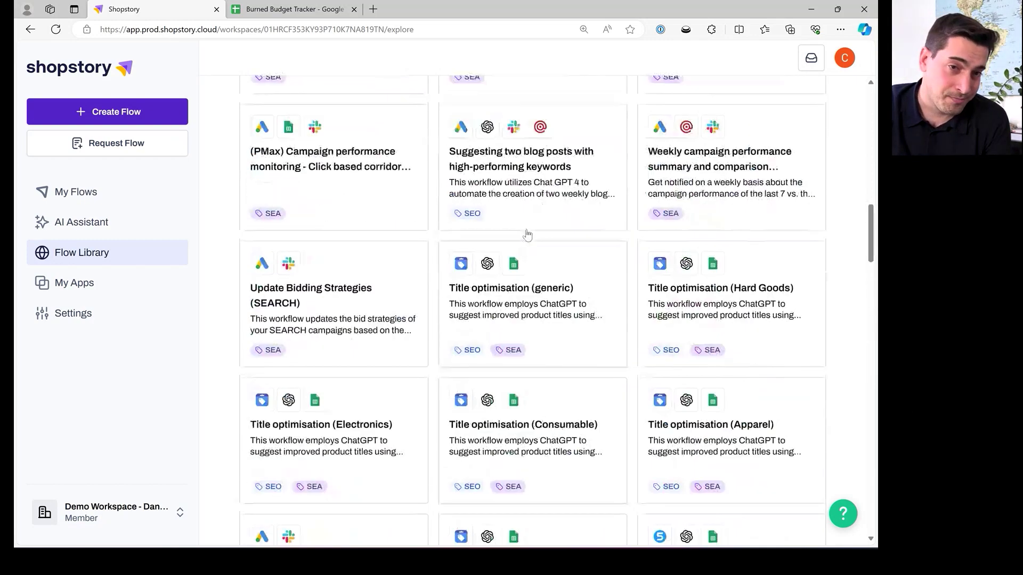
scroll(528, 234, up, 3)
Step: Ask the AI Assistant "can i improve my ads based on weather data"
click(88, 238)
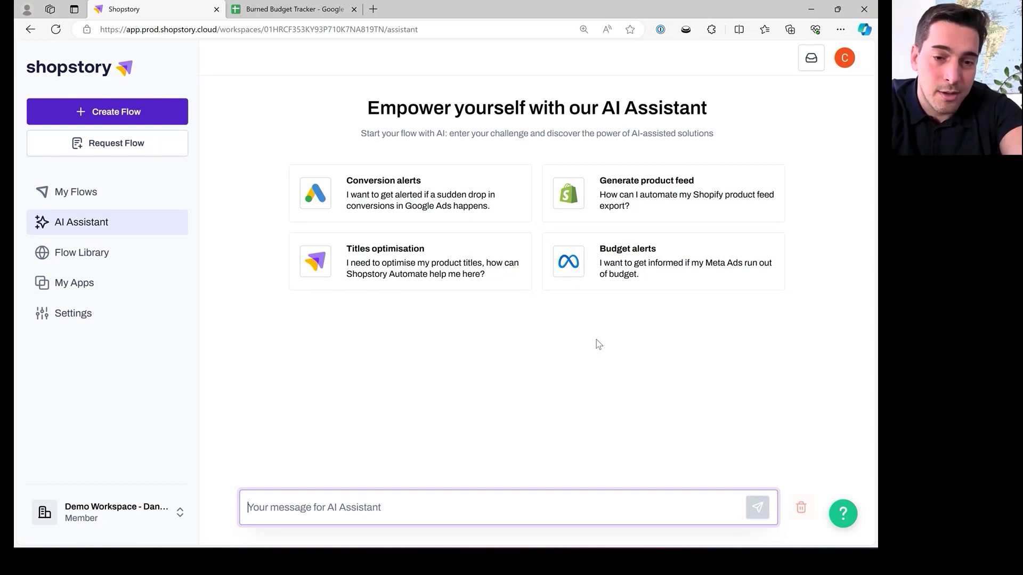
text(can i)
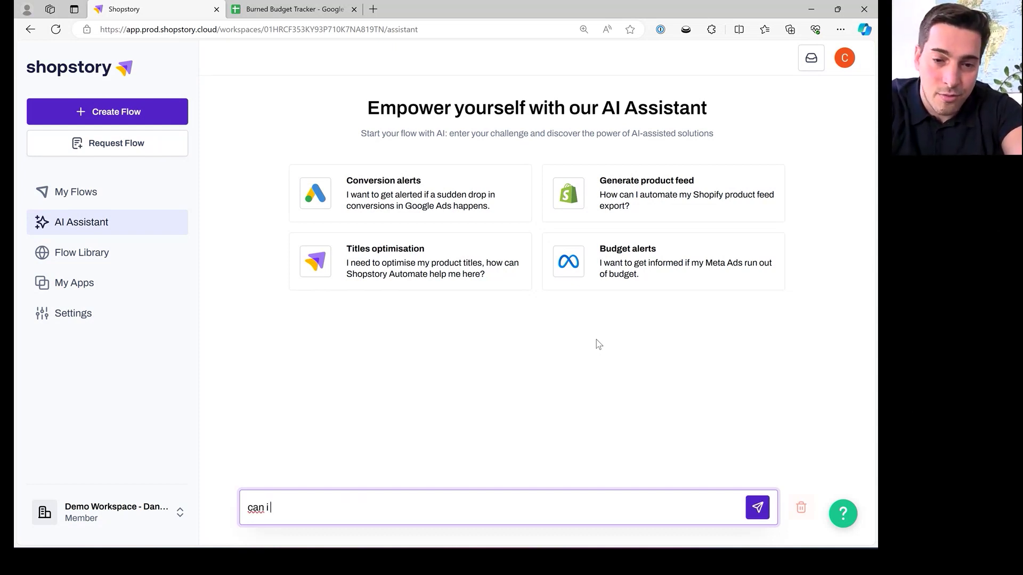
text( improve my ad)
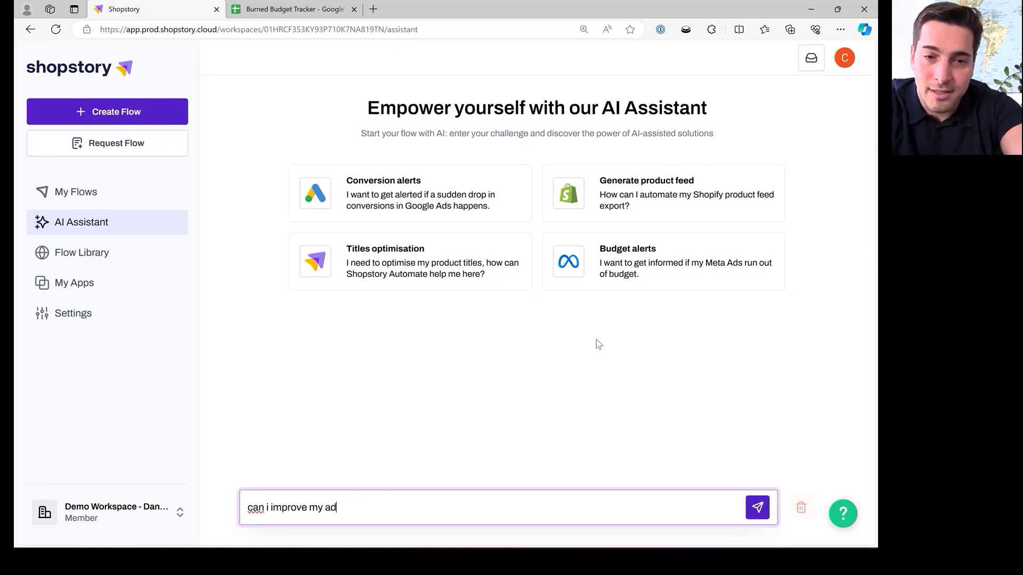
text(s based )
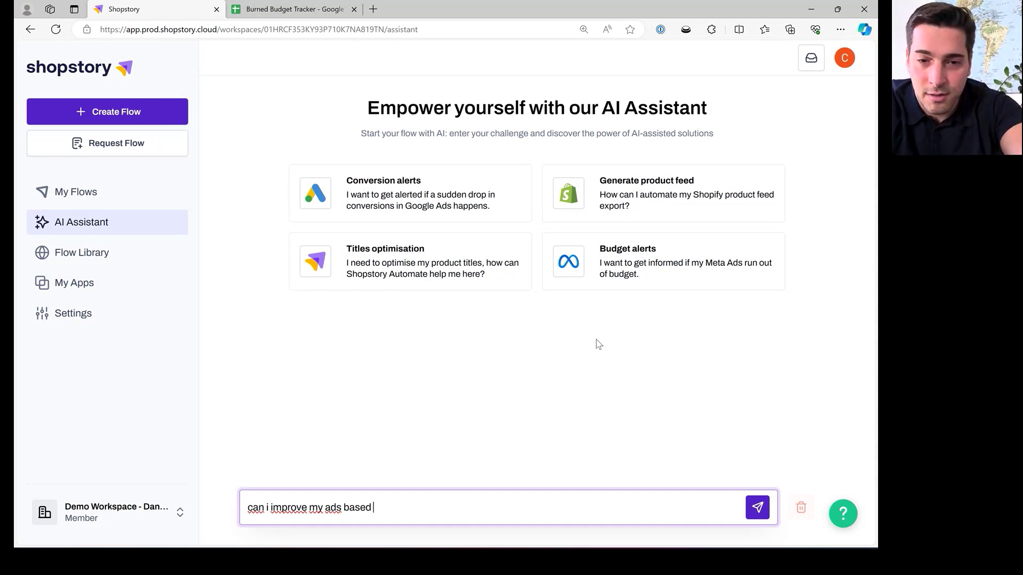
text(on wea)
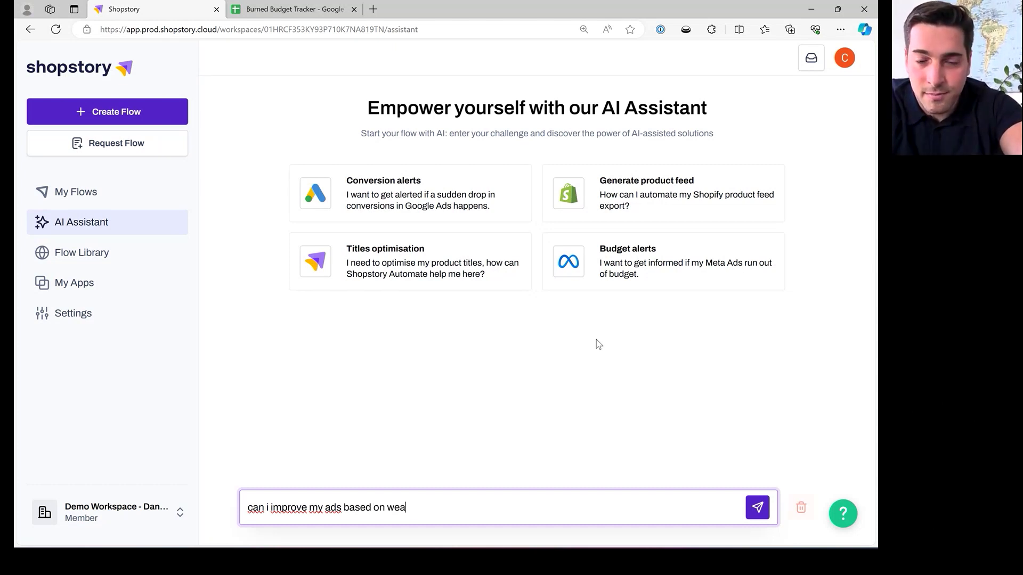
text(ther data)
key(Return)
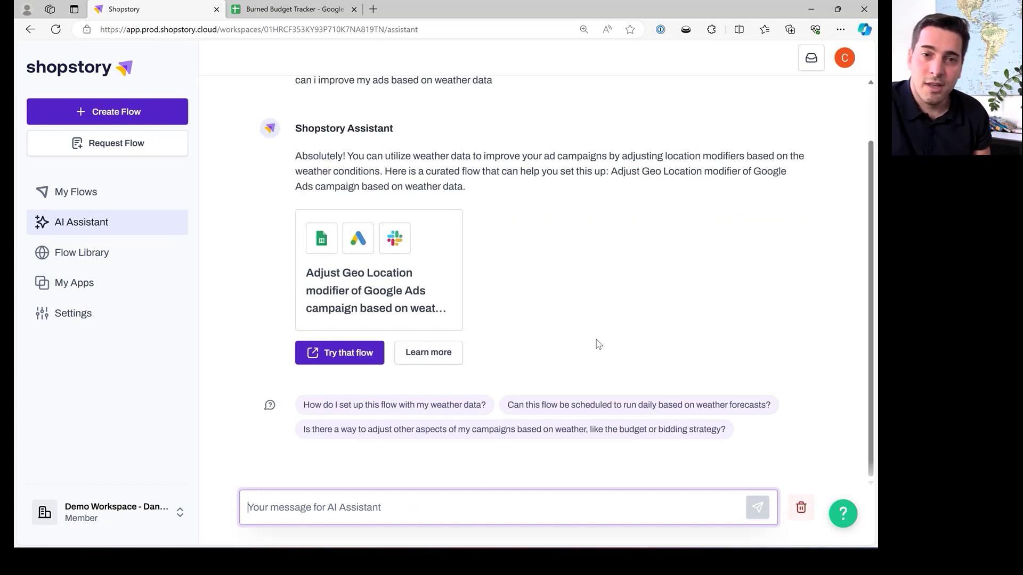
click(565, 313)
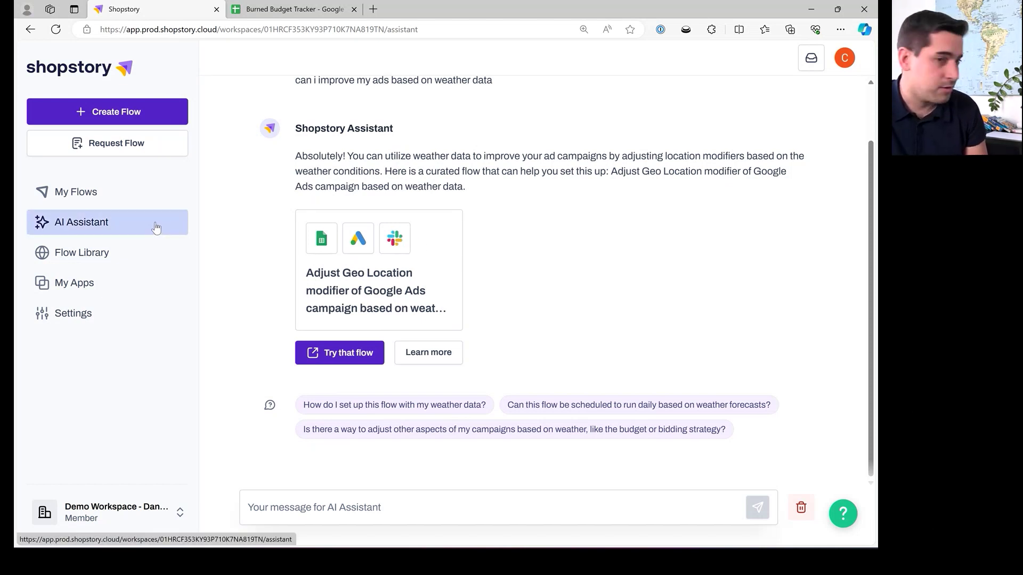
Step: Open the Burned Budget Tracker (SEARCH) flow from My Flows
click(161, 200)
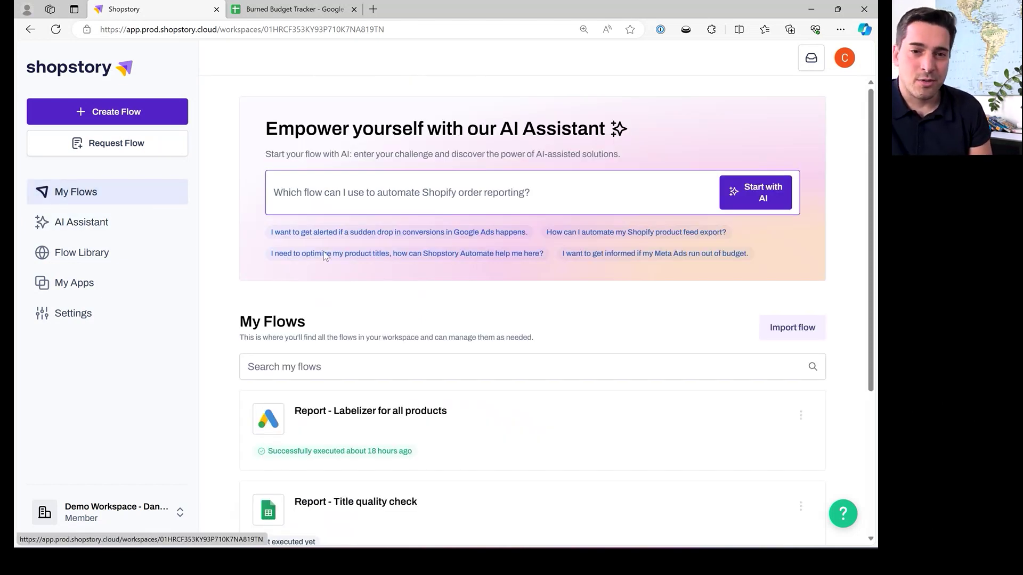
scroll(331, 302, down, 4)
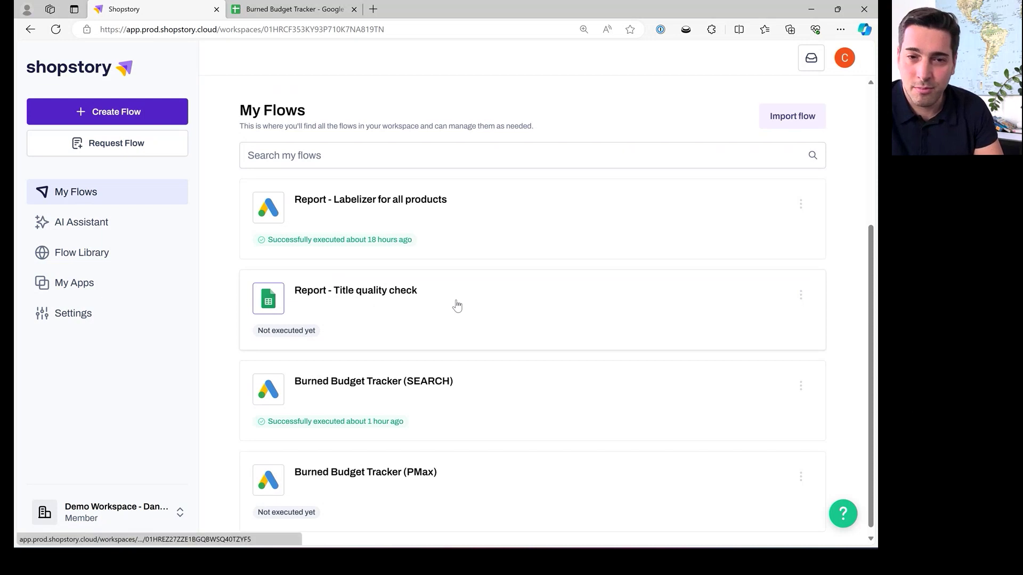
scroll(405, 359, down, 1)
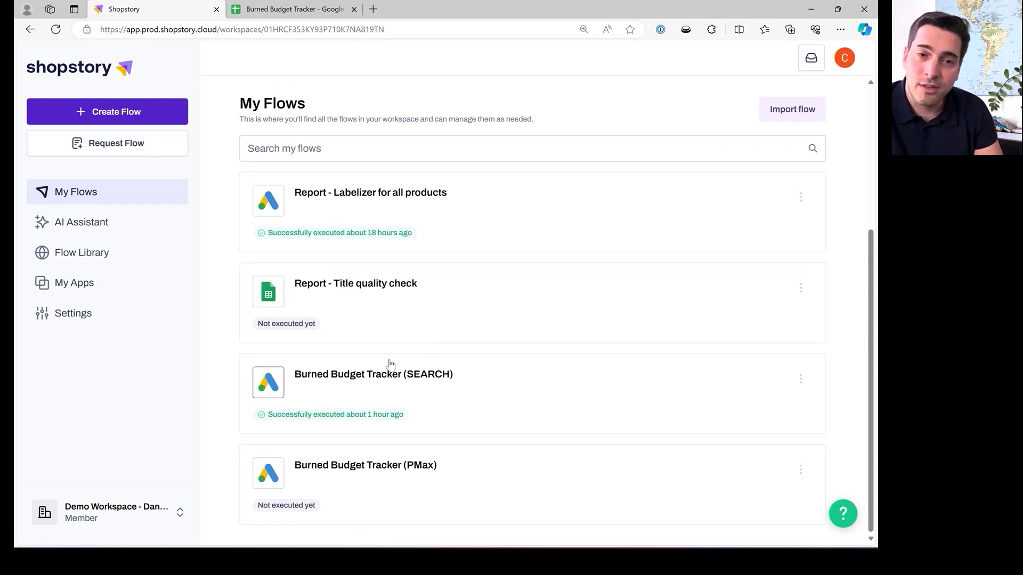
click(437, 386)
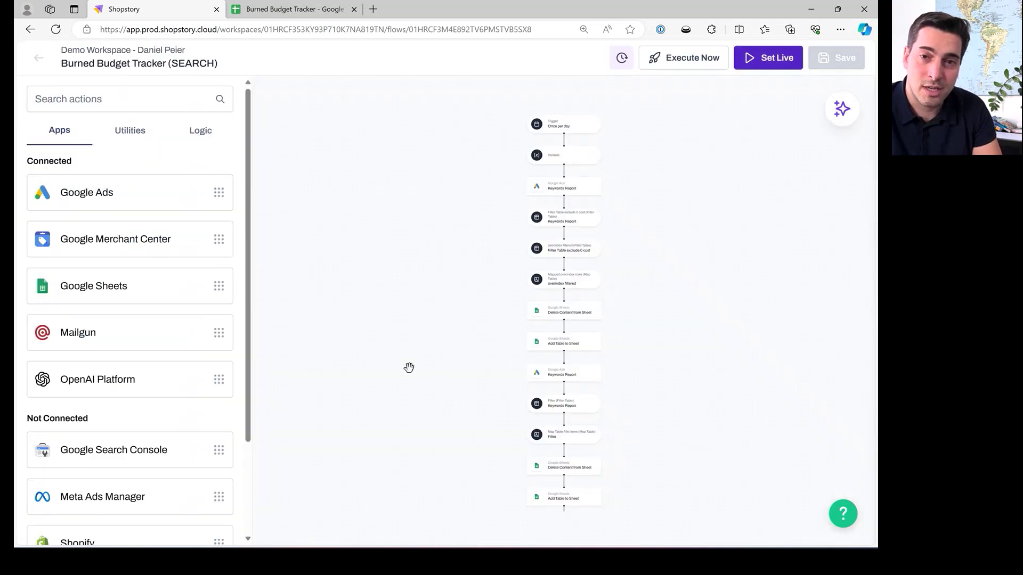
Step: Display the AI Assistant chat alongside the flow, and close it again
drag(425, 241, 376, 323)
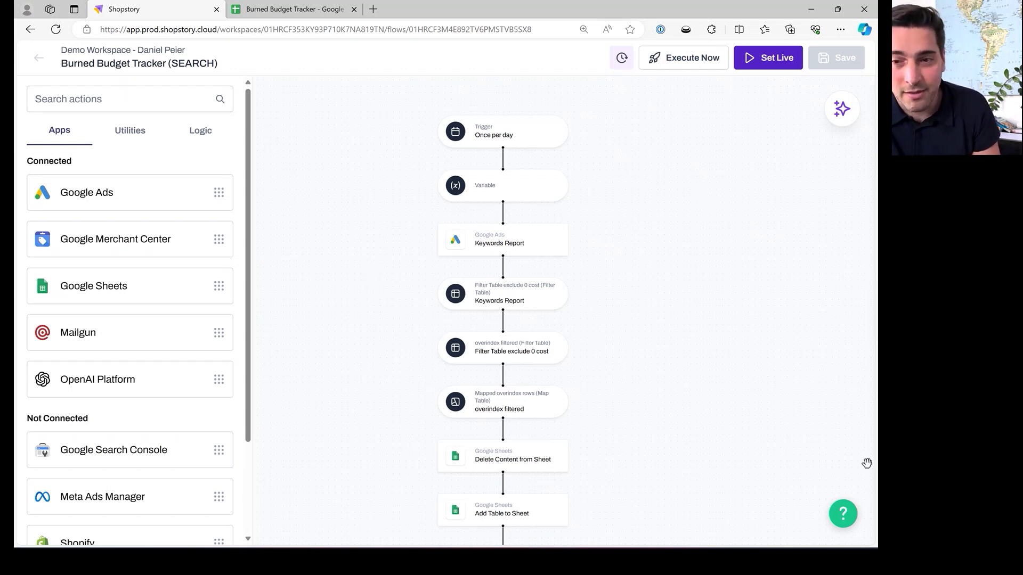
click(840, 121)
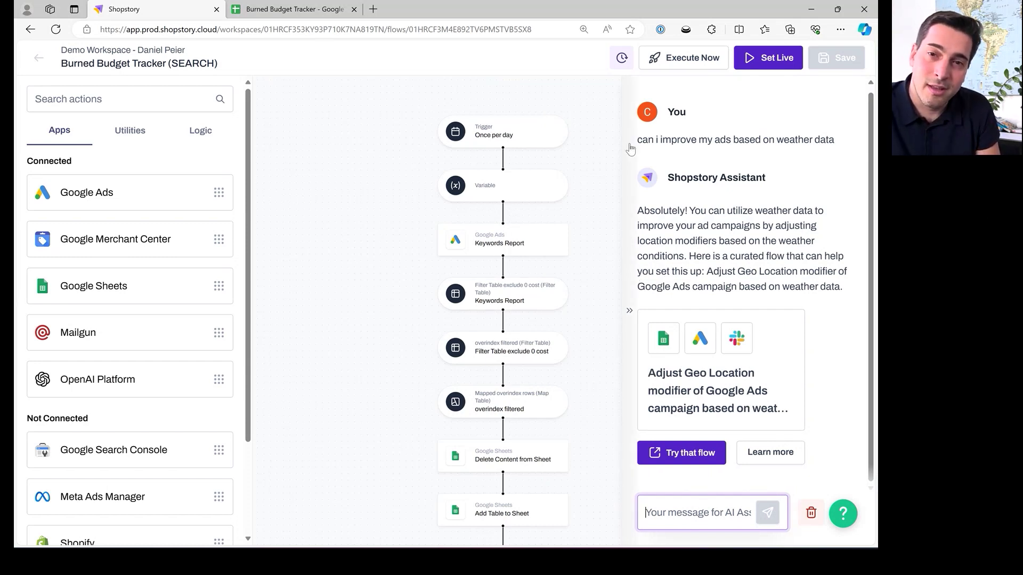
click(627, 217)
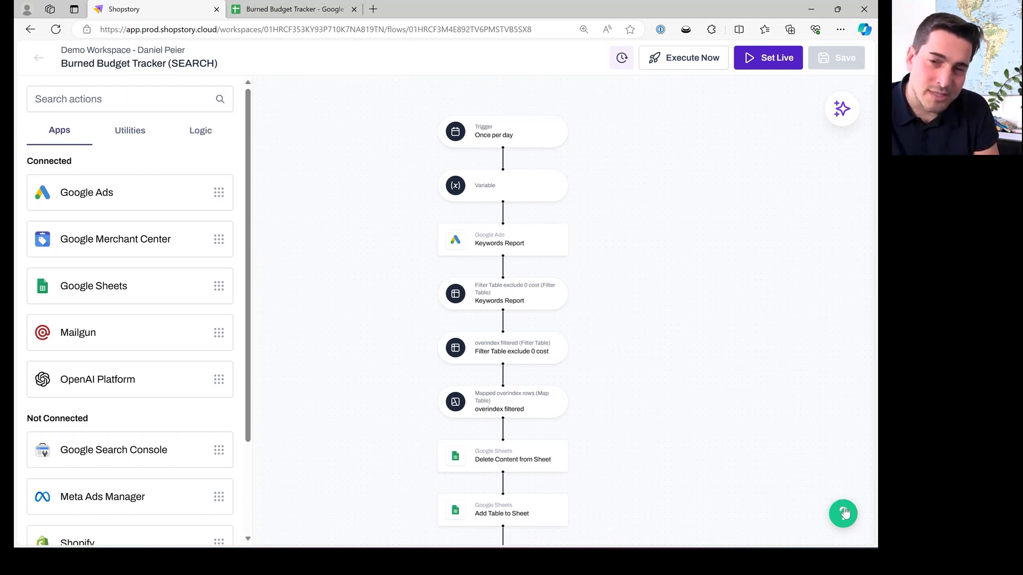
Step: Examine the flow's sequence of actions from the daily trigger through the keyword reports, filters and Google Sheets actions
scroll(634, 243, down, 1)
scroll(657, 235, left, 1)
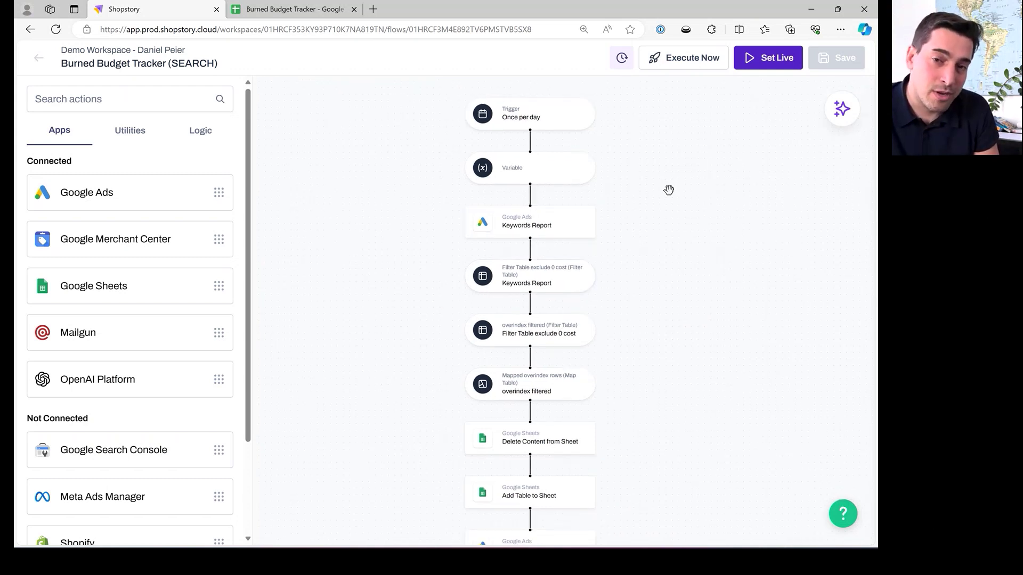
scroll(687, 236, down, 5)
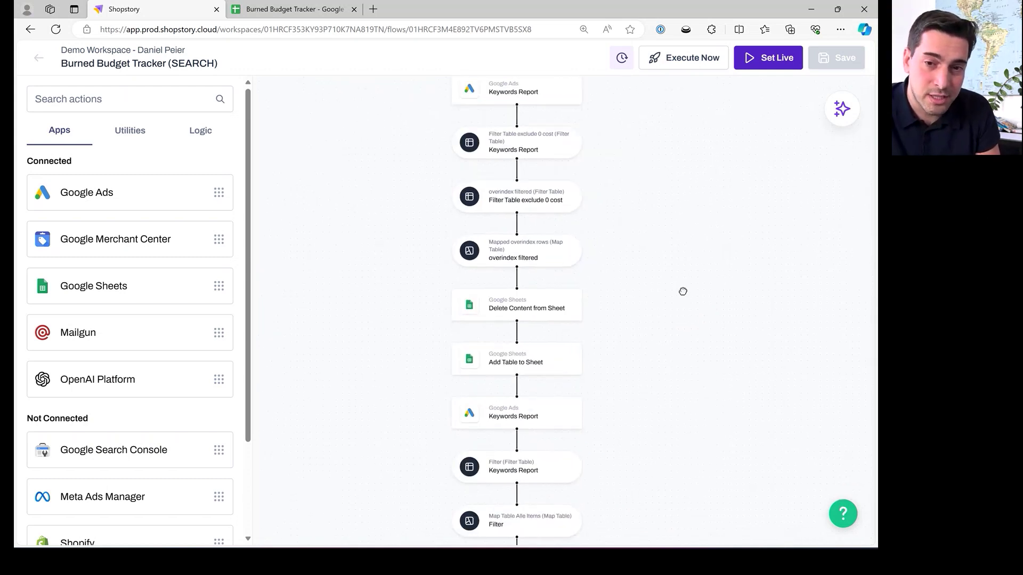
scroll(703, 340, down, 2)
scroll(666, 309, left, 1)
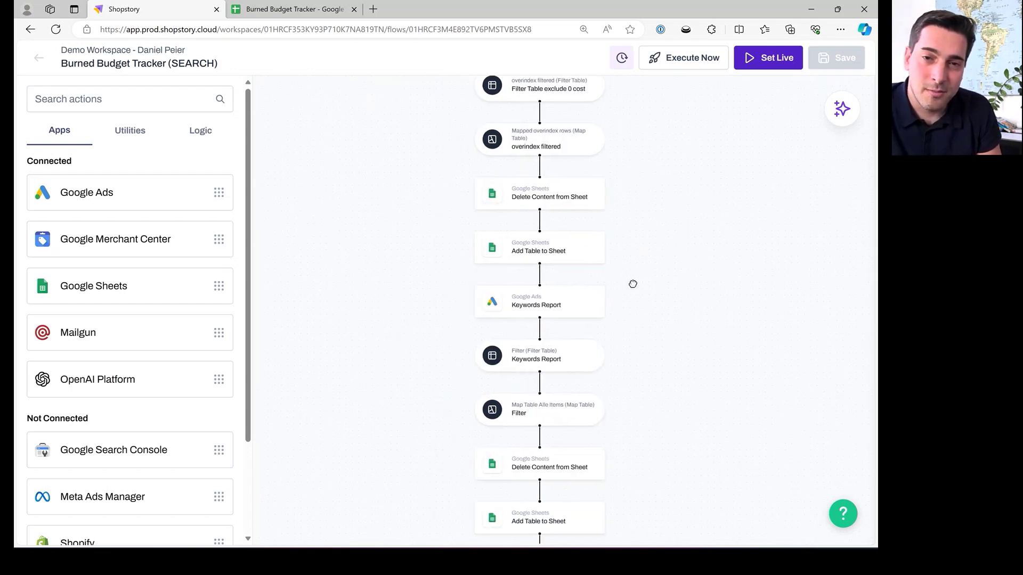
scroll(658, 336, up, 4)
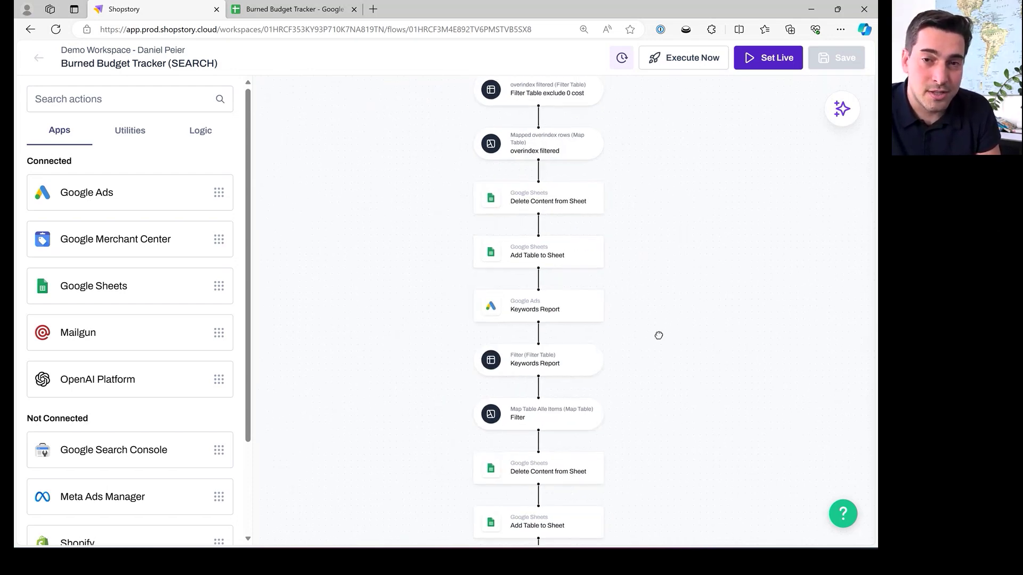
scroll(634, 245, right, 1)
scroll(634, 245, up, 2)
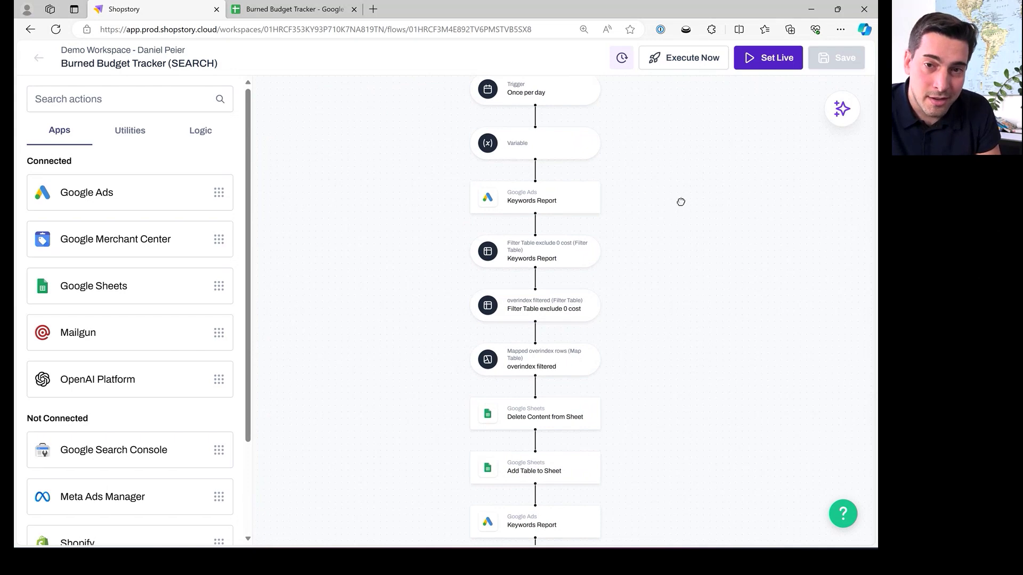
scroll(670, 254, up, 2)
scroll(670, 255, down, 1)
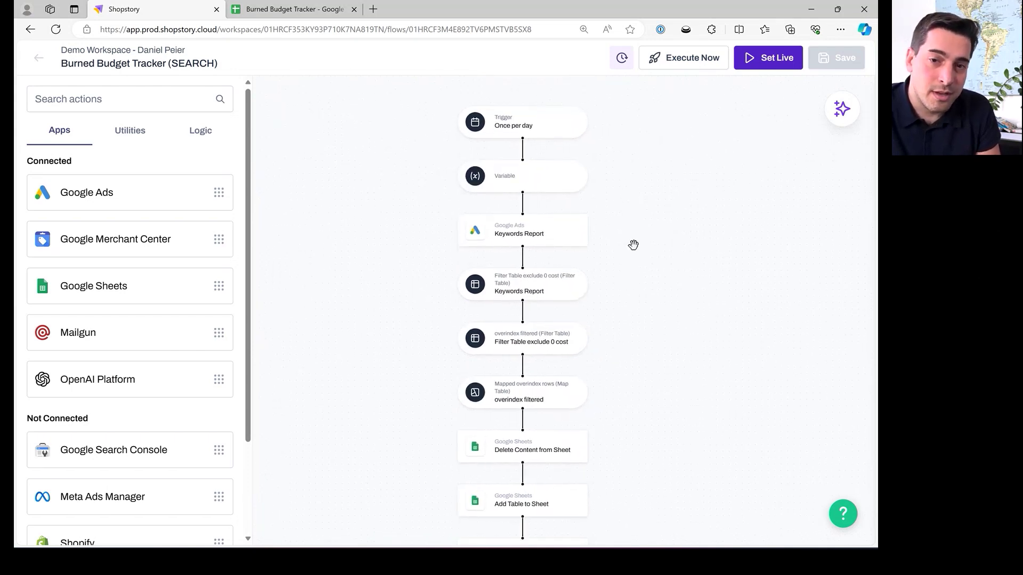
scroll(692, 240, down, 4)
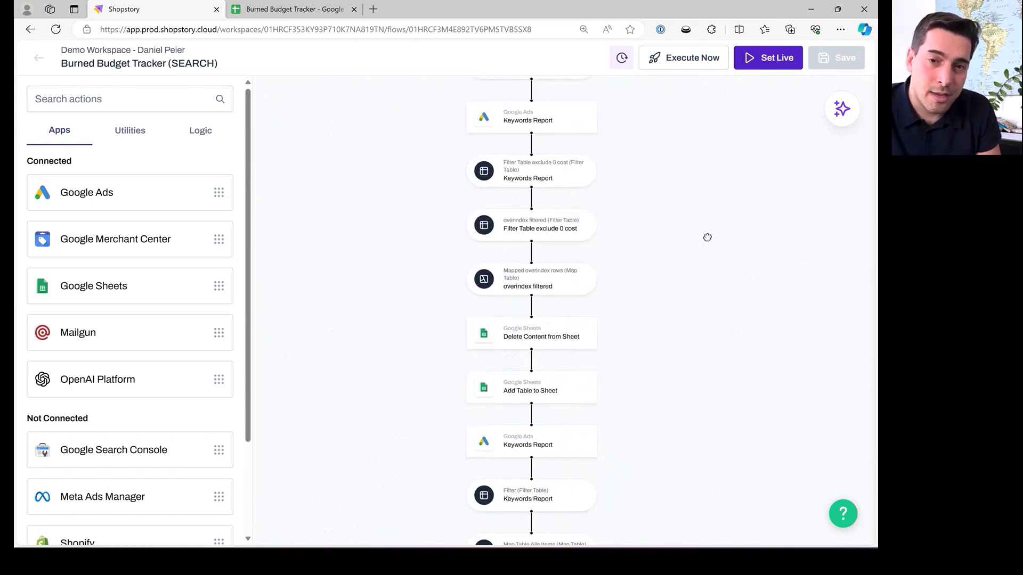
Step: Review the settings of the first Delete Content from Sheet action, close them, and view the rest of the flow
click(562, 333)
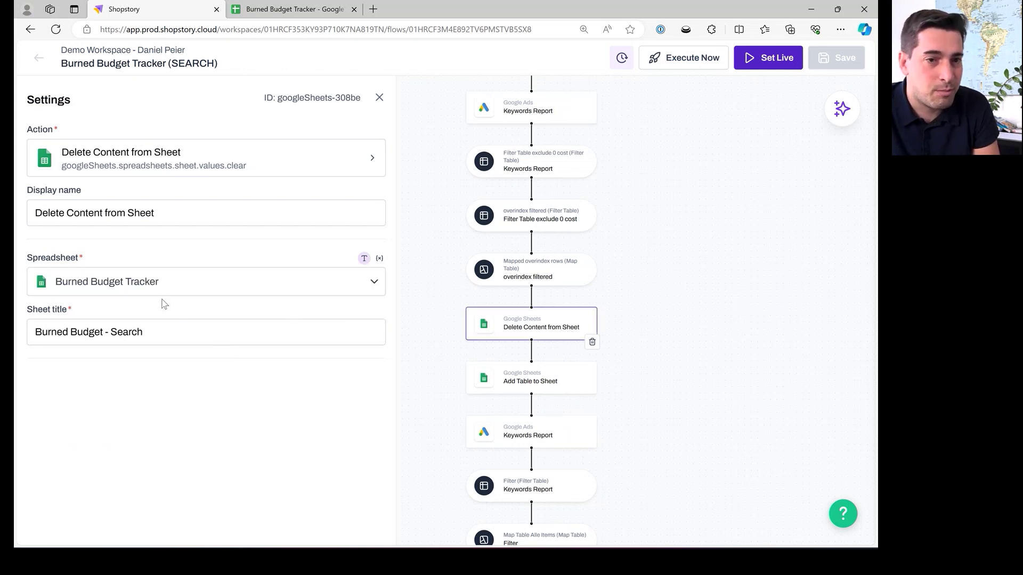
click(632, 311)
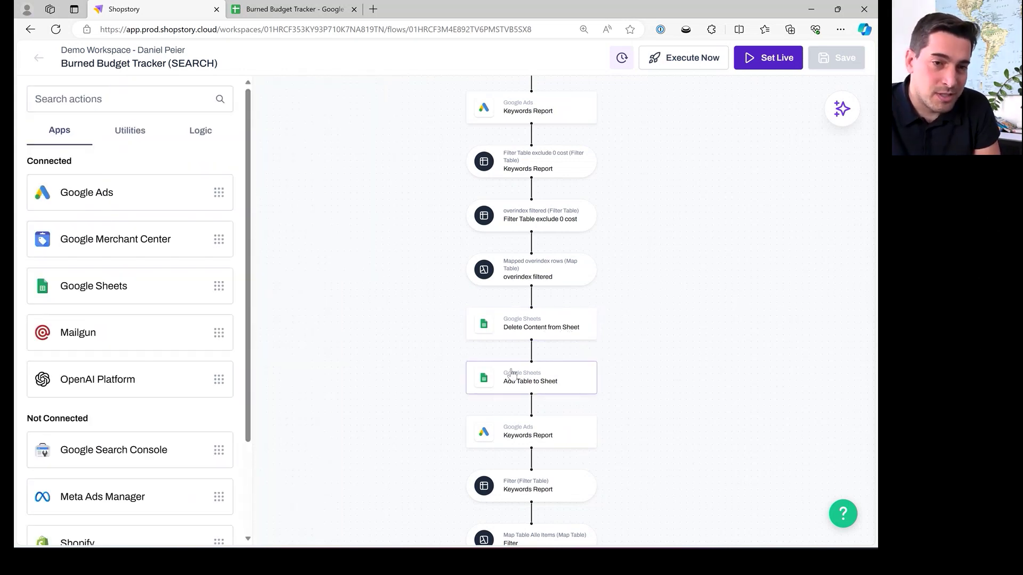
scroll(425, 346, down, 4)
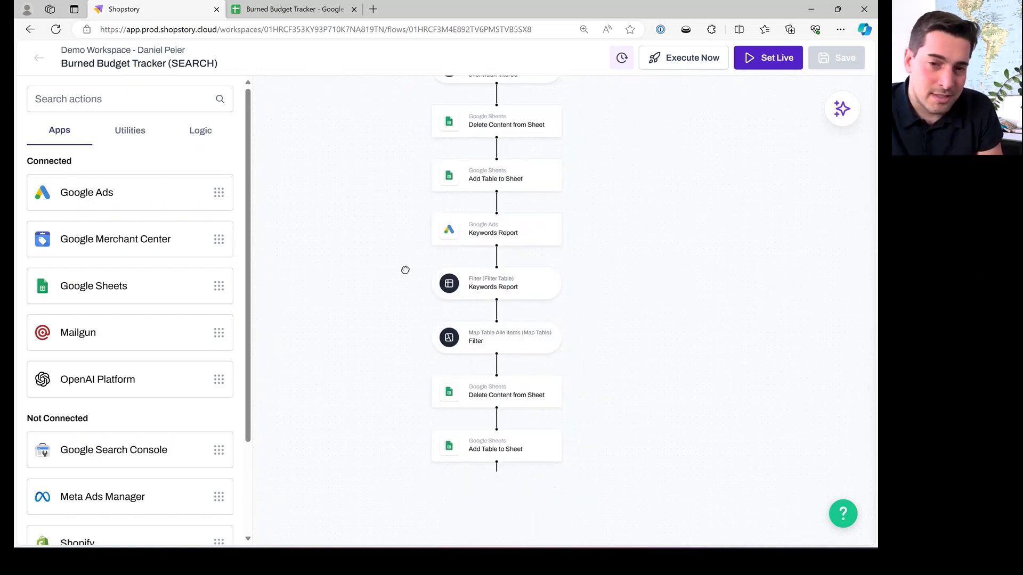
Step: Execute the Burned Budget Tracker (SEARCH) flow, confirm the execution, and expand the details of the newest run among the past executions
scroll(373, 255, up, 2)
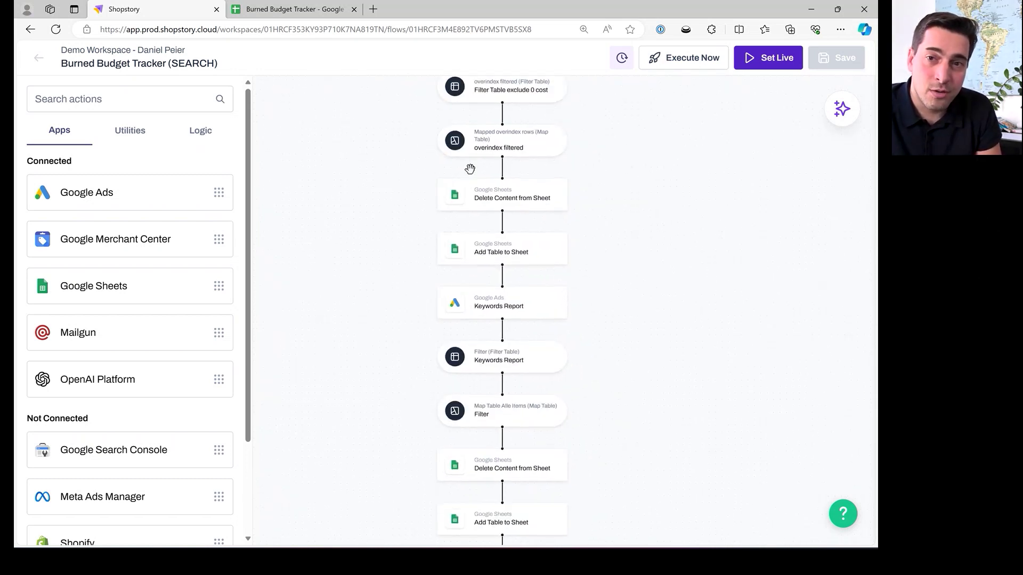
scroll(630, 342, up, 7)
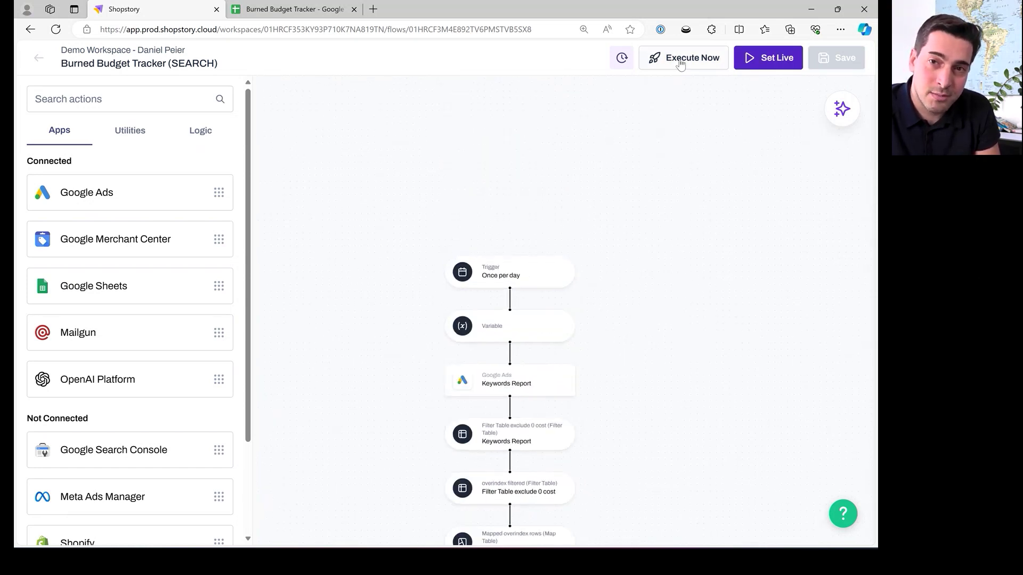
click(680, 64)
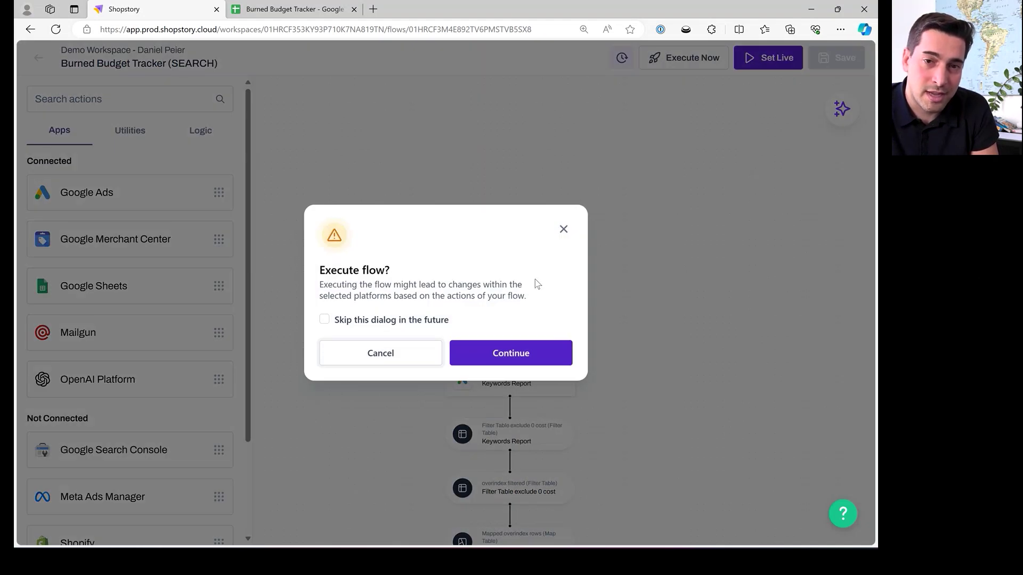
click(516, 364)
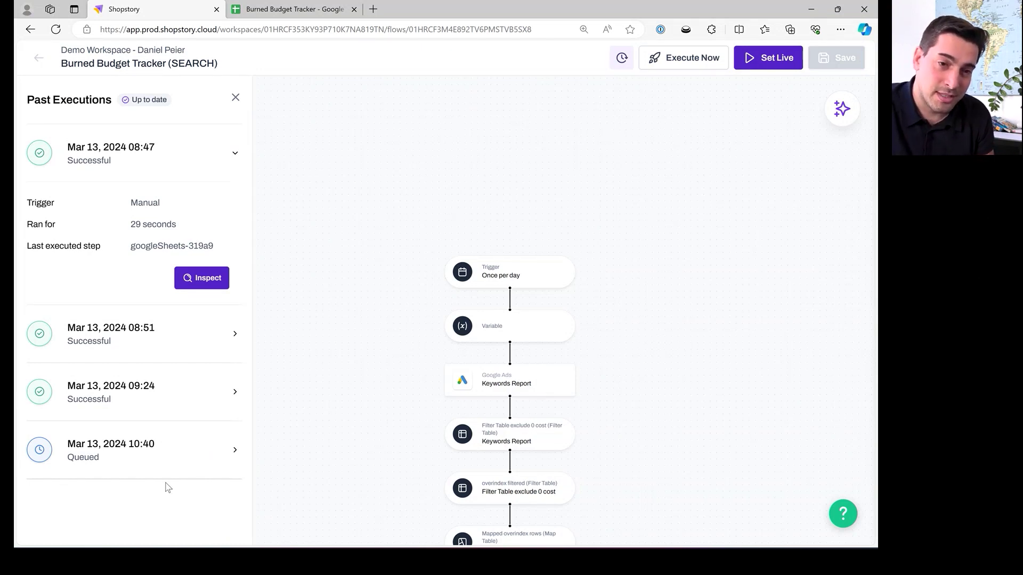
click(143, 464)
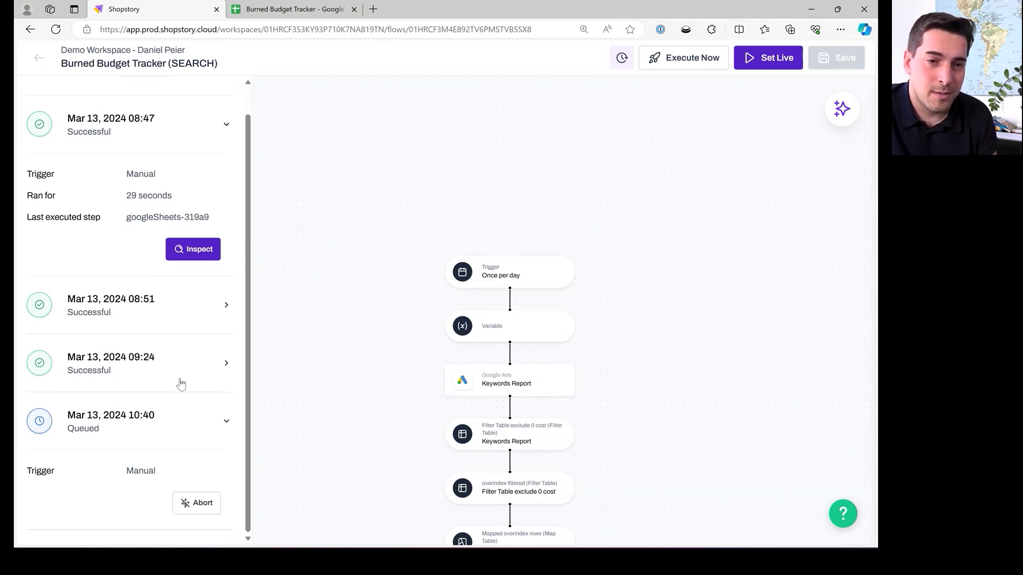
scroll(192, 329, down, 1)
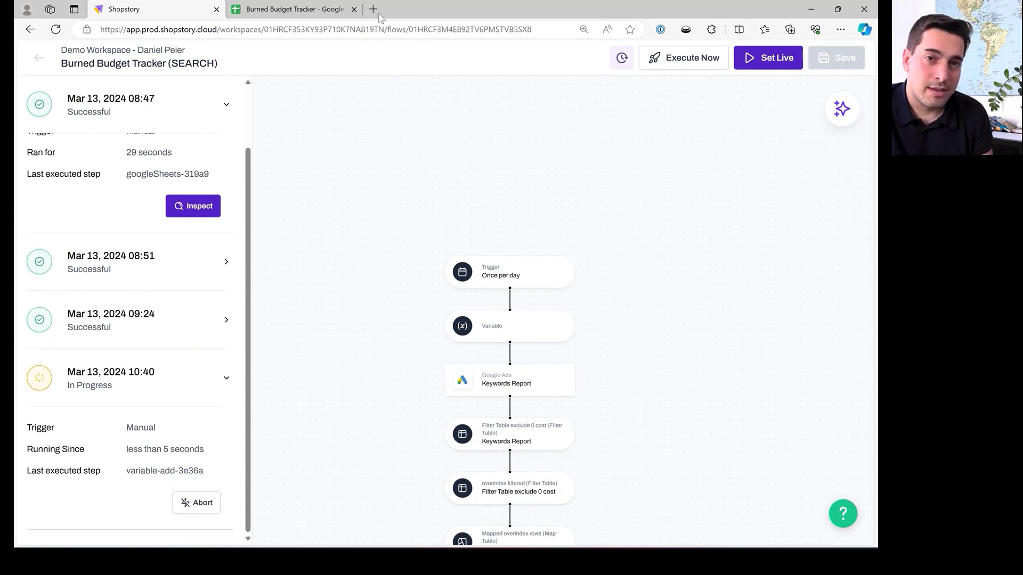
Step: Switch to the Burned Budget Tracker spreadsheet and examine the keyword rows in the Burned Budget - Search sheet
click(295, 15)
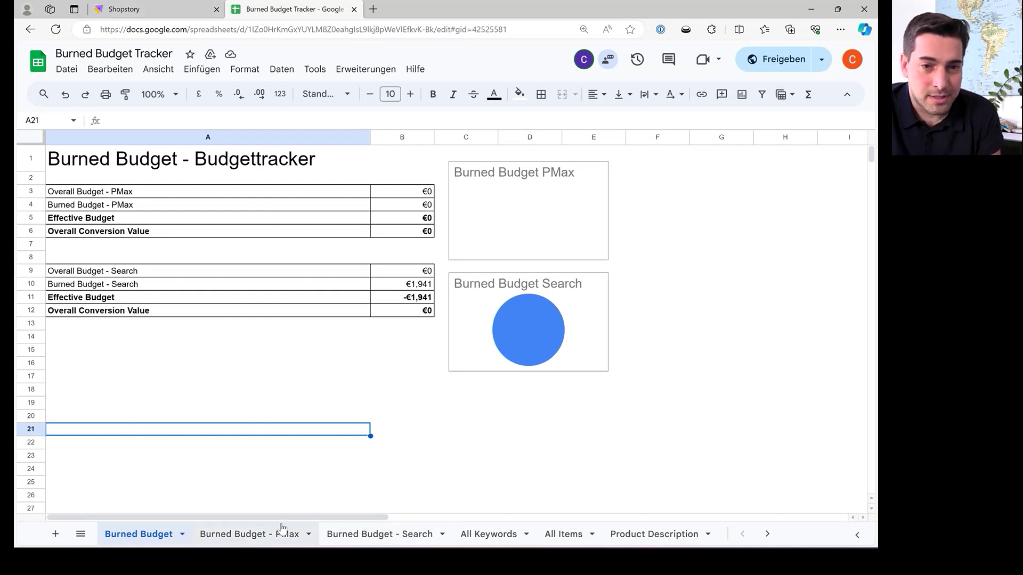
click(379, 534)
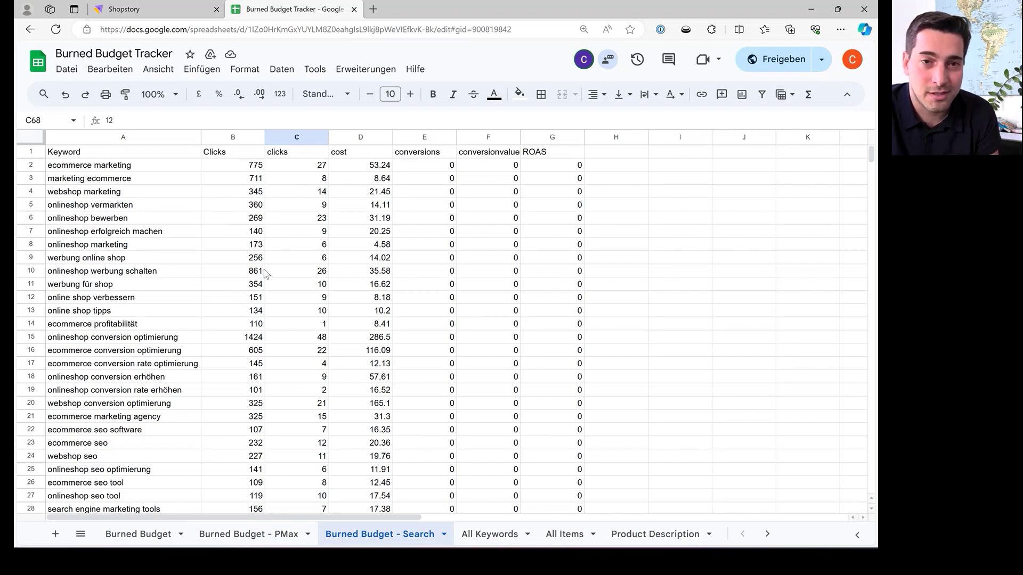
scroll(291, 272, down, 5)
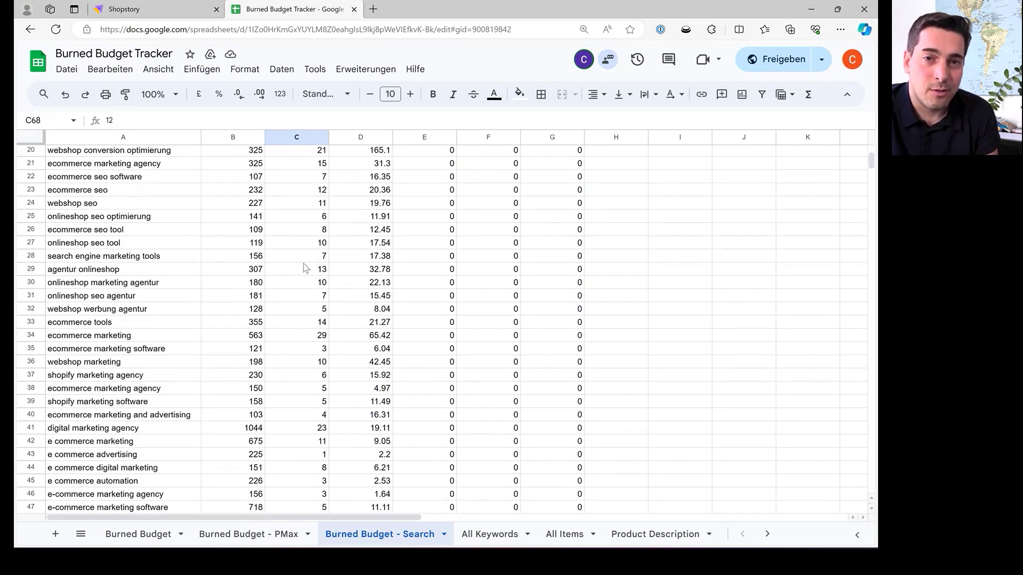
scroll(304, 265, up, 5)
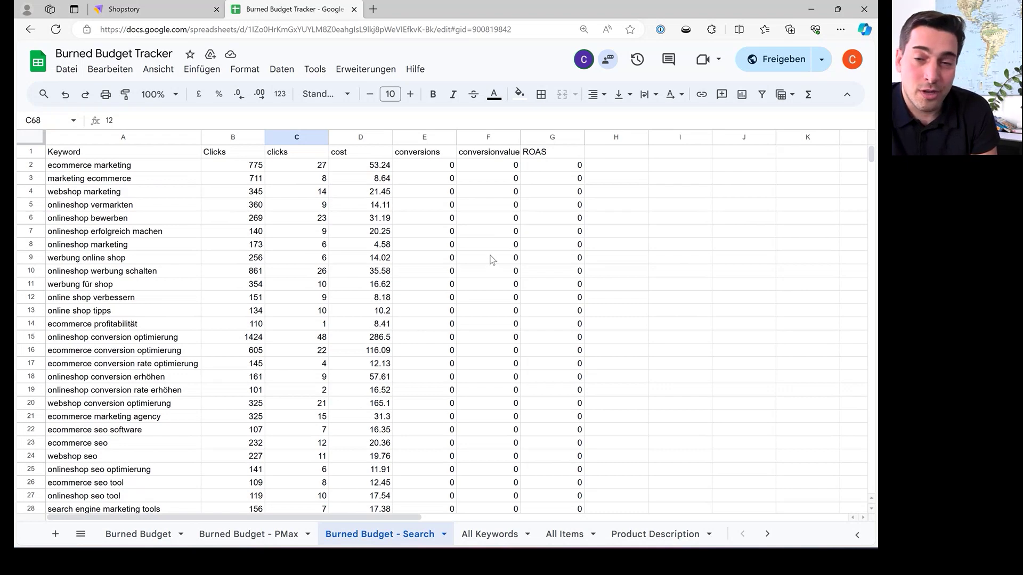
scroll(471, 268, down, 12)
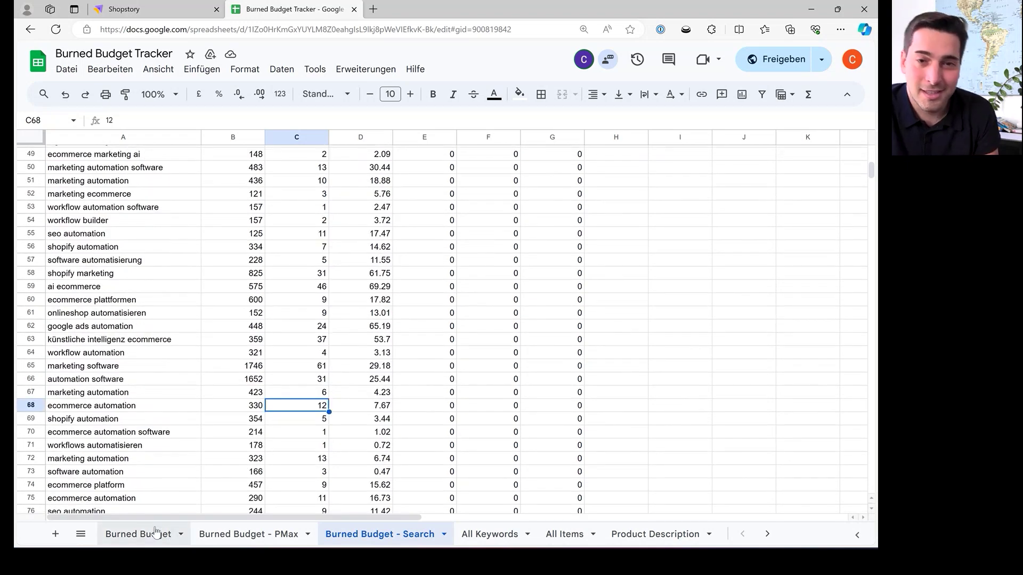
Step: Compare the Burned Budget overview sheet and its search chart with the keyword data in Burned Budget - Search, ending on the overview
click(155, 533)
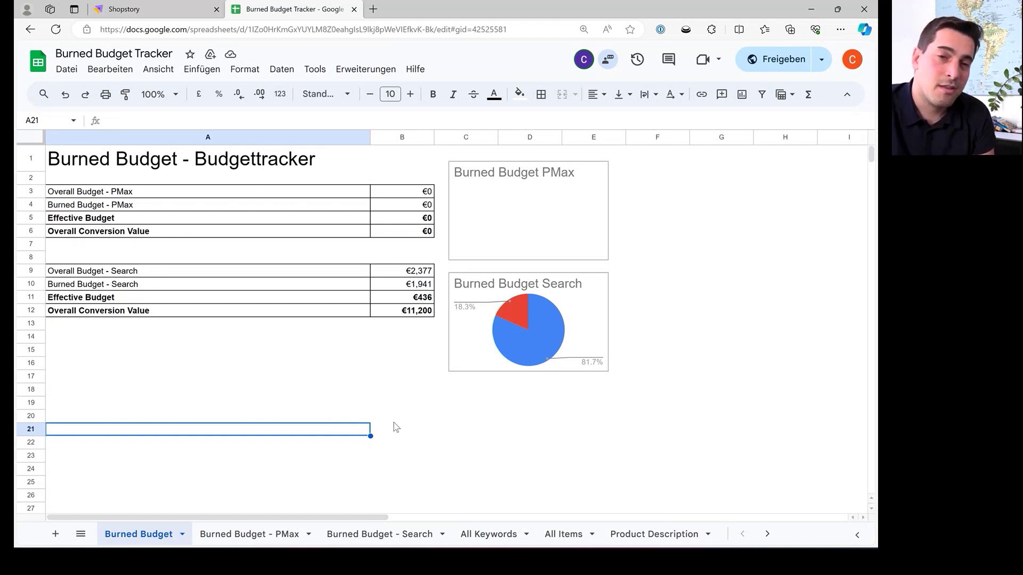
click(361, 535)
scroll(437, 334, up, 10)
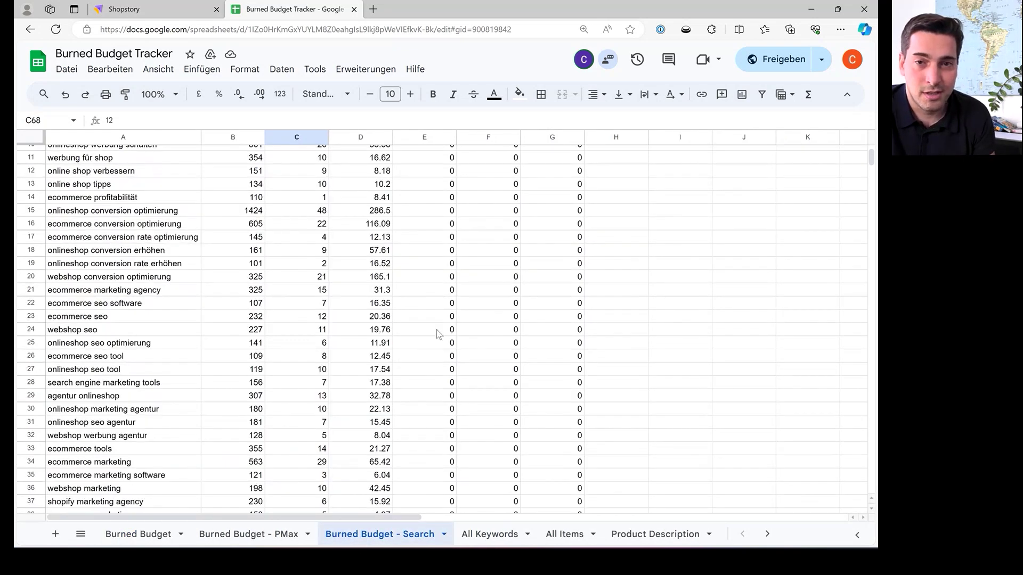
scroll(437, 334, up, 3)
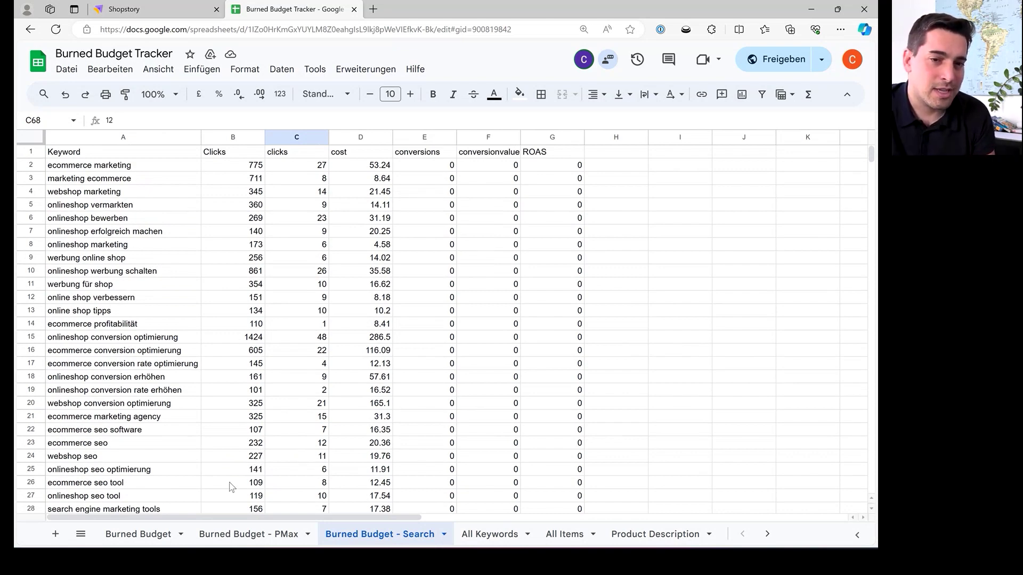
click(144, 535)
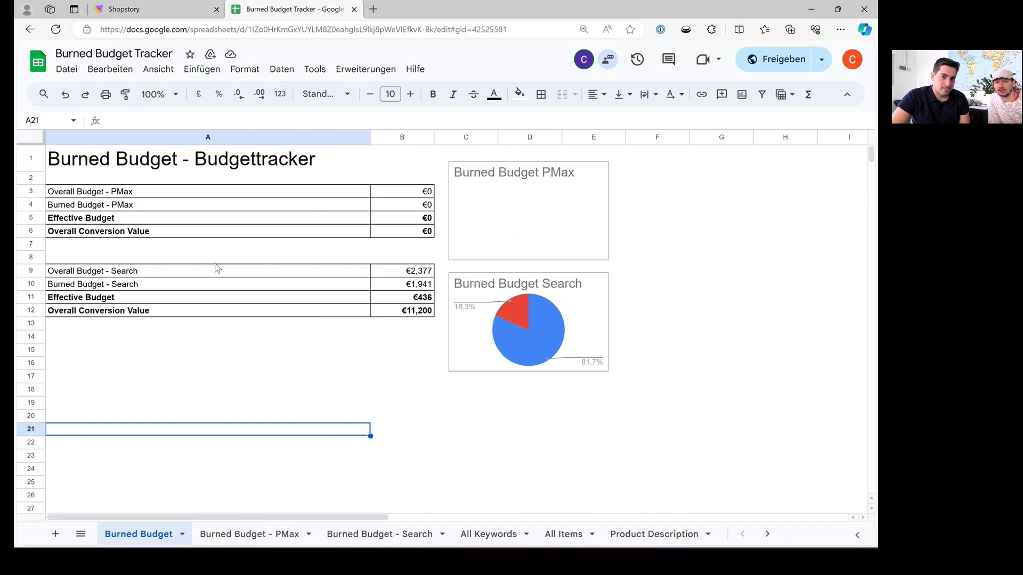
Step: Switch back to Shopstory and review the executed flow's actions down to the final Add Table to Sheet
click(168, 1)
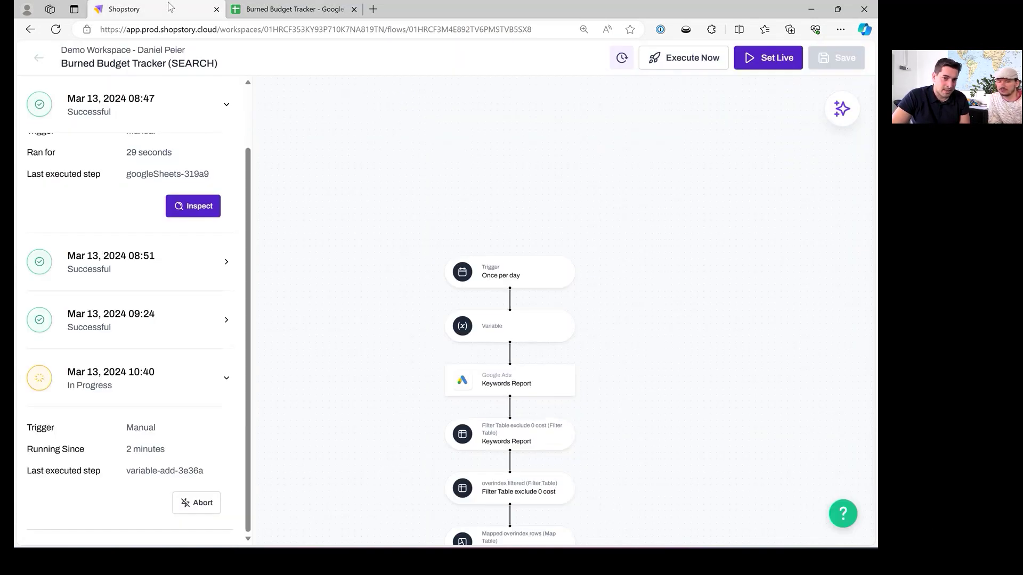
scroll(379, 301, down, 8)
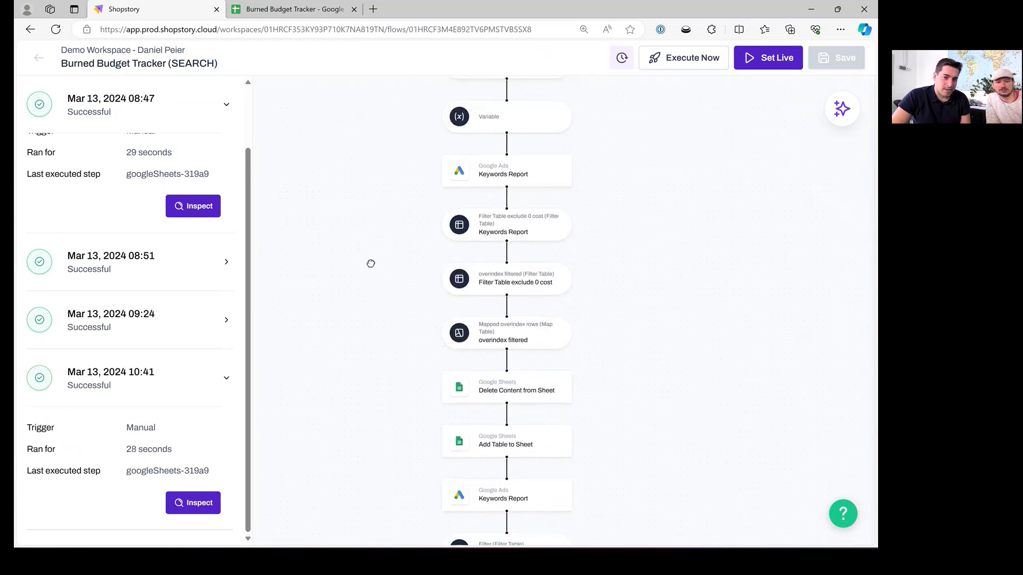
drag(354, 327, 370, 278)
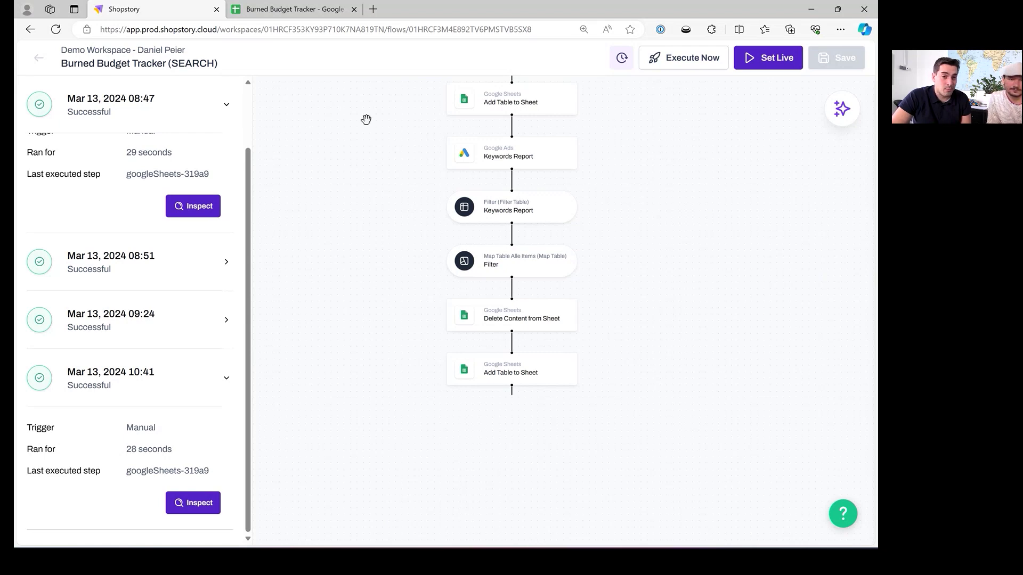
Step: Reopen the Burned Budget Tracker (SEARCH) flow from My Flows to view its actions, and review the spreadsheet's Burned Budget overview again
click(38, 60)
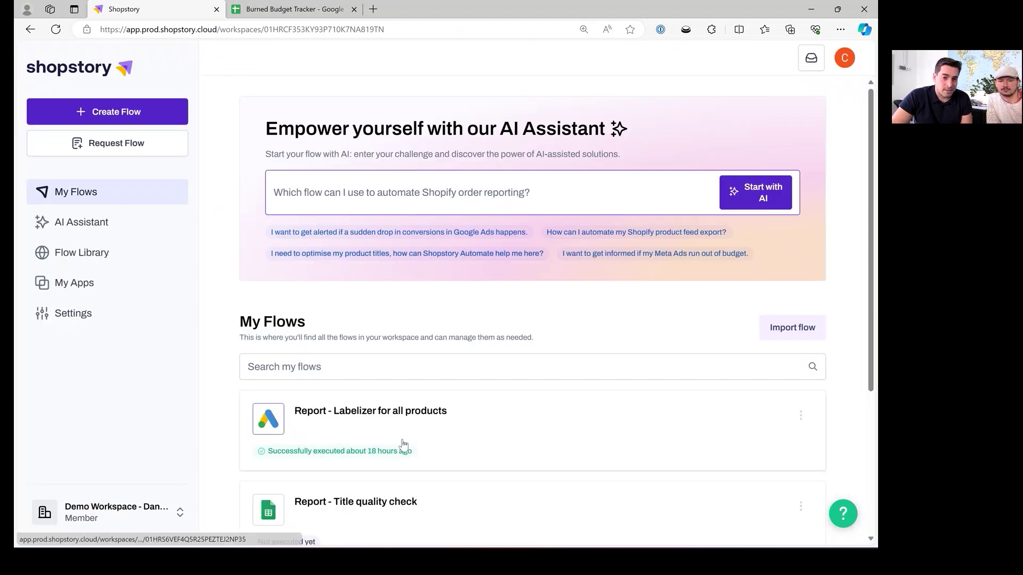
scroll(400, 442, down, 4)
click(386, 399)
drag(373, 390, 345, 272)
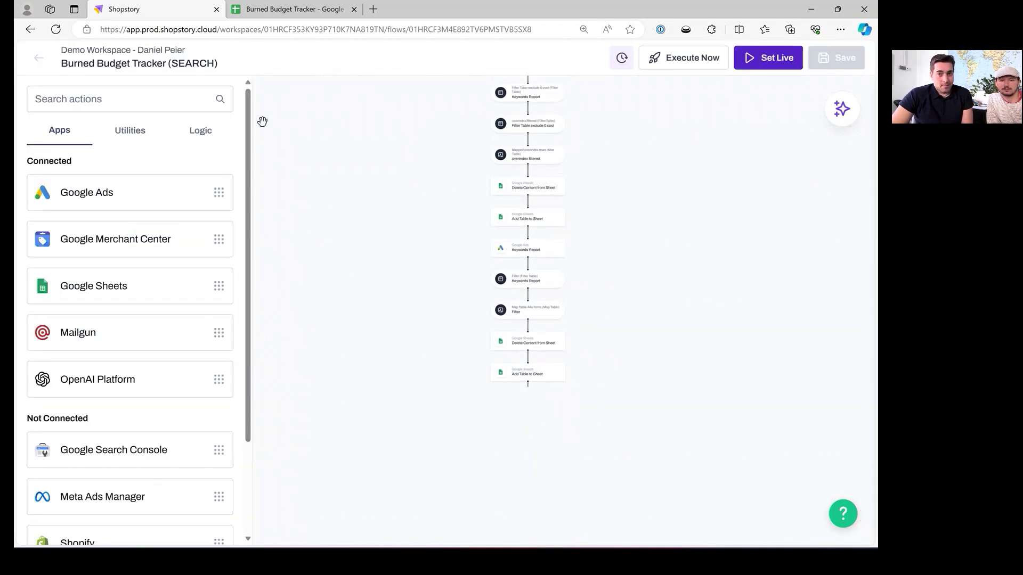
click(286, 12)
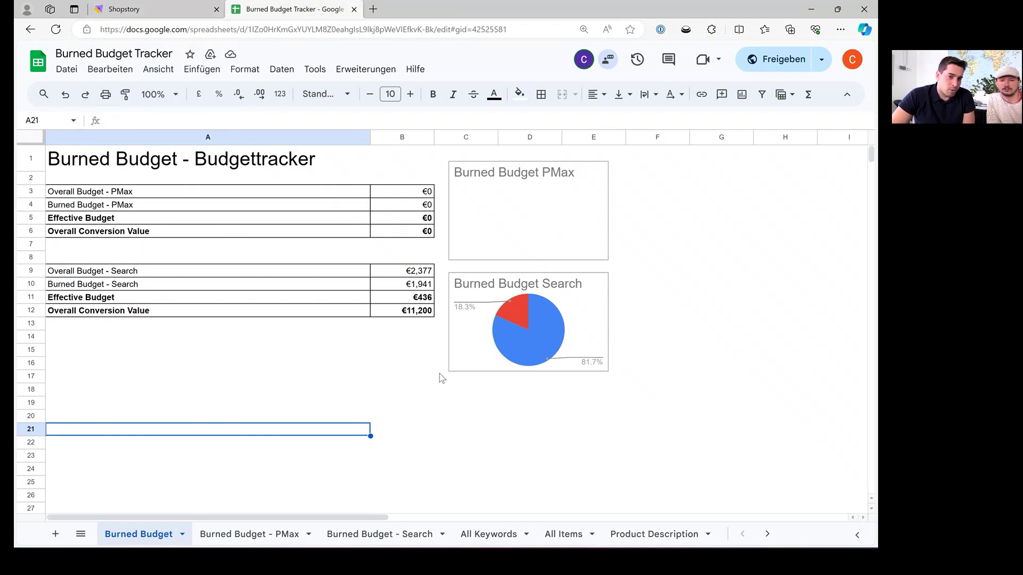
click(426, 367)
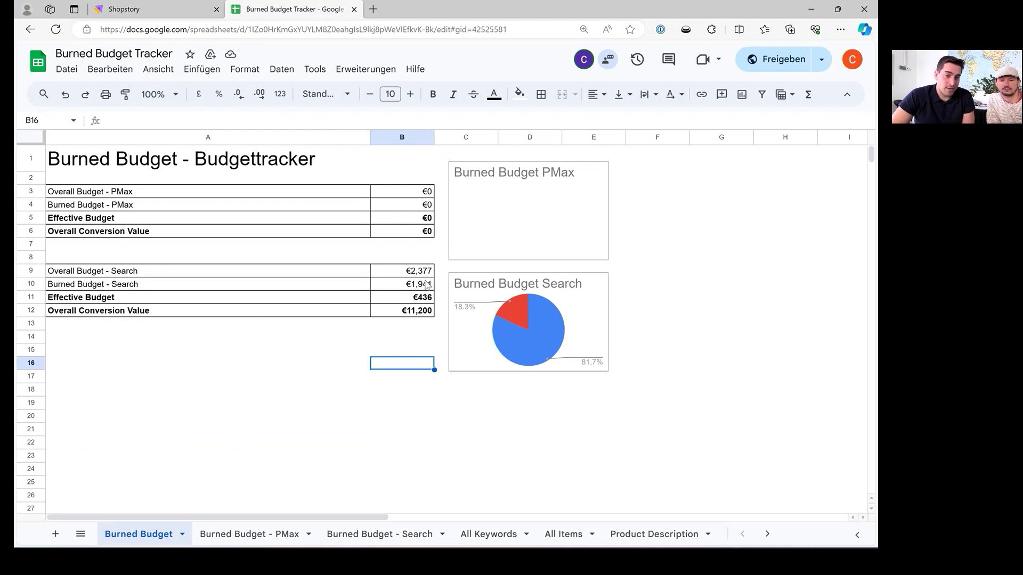
Step: Switch back to Shopstory and search the Flow Library for "descriptio"
click(166, 14)
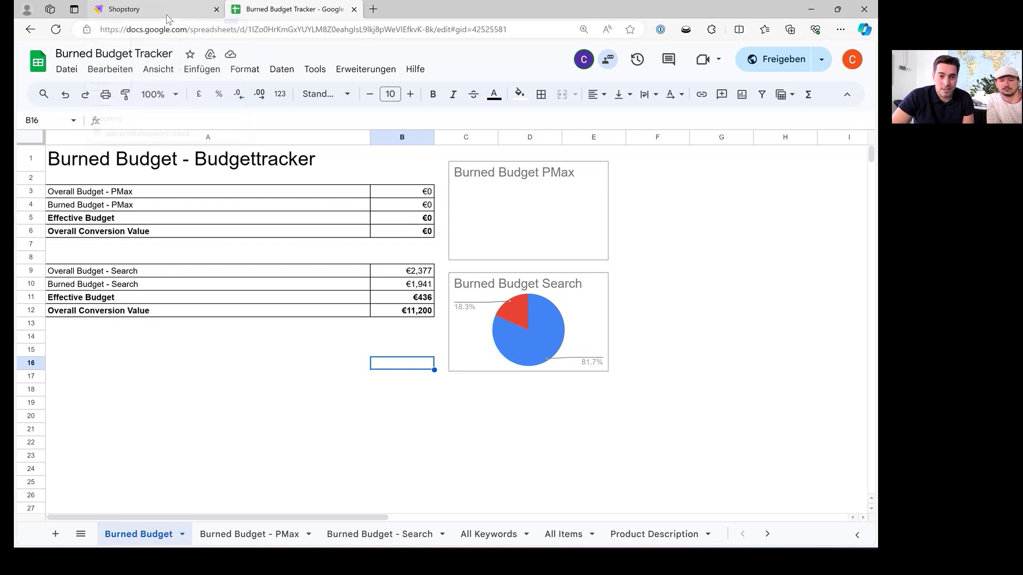
click(38, 57)
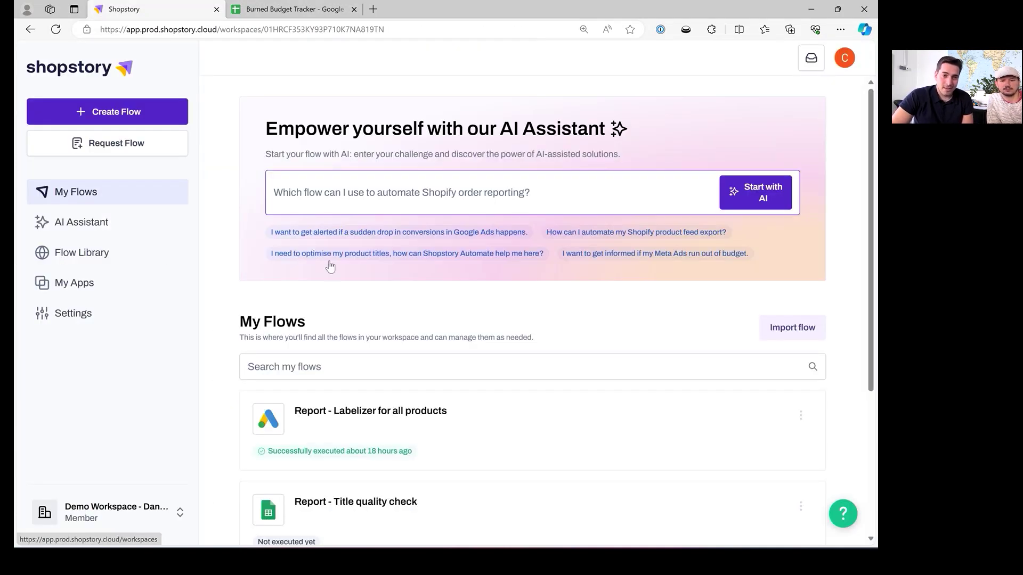
click(137, 261)
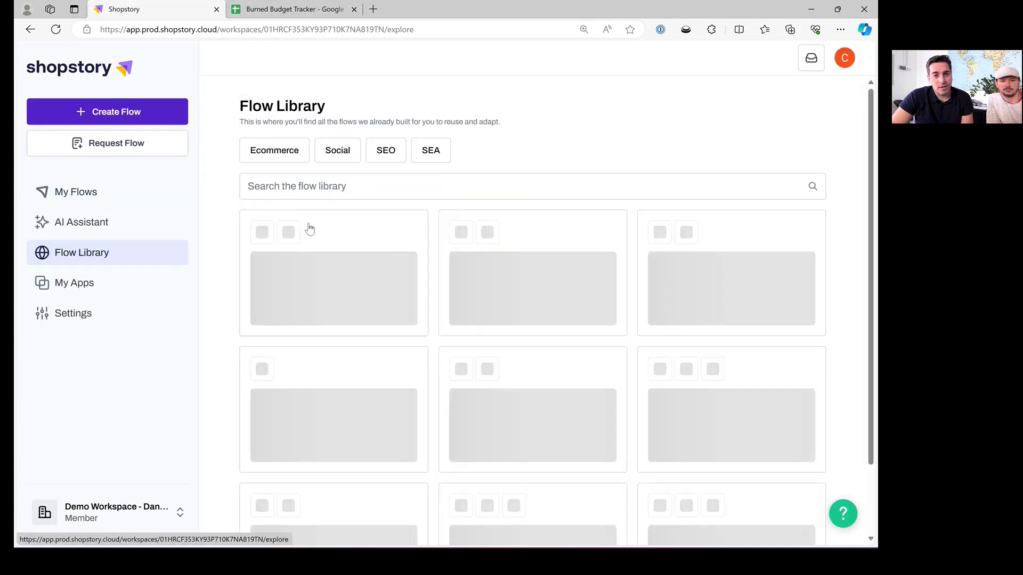
click(327, 191)
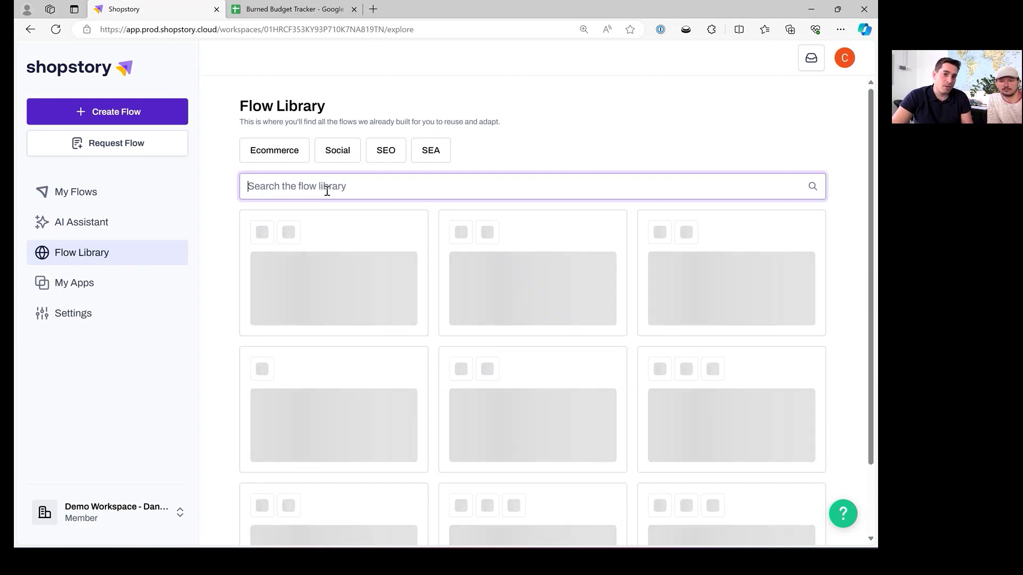
text(descriptio)
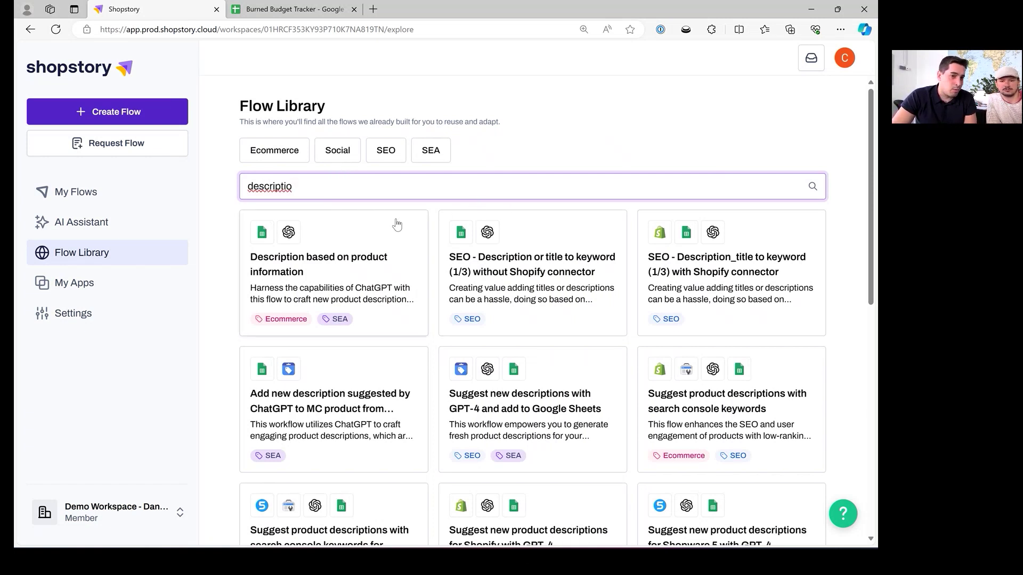
Step: Try the library flow "Suggest new descriptions with GPT-4 and add to Google Sheets" and view the copied flow's structure
click(556, 403)
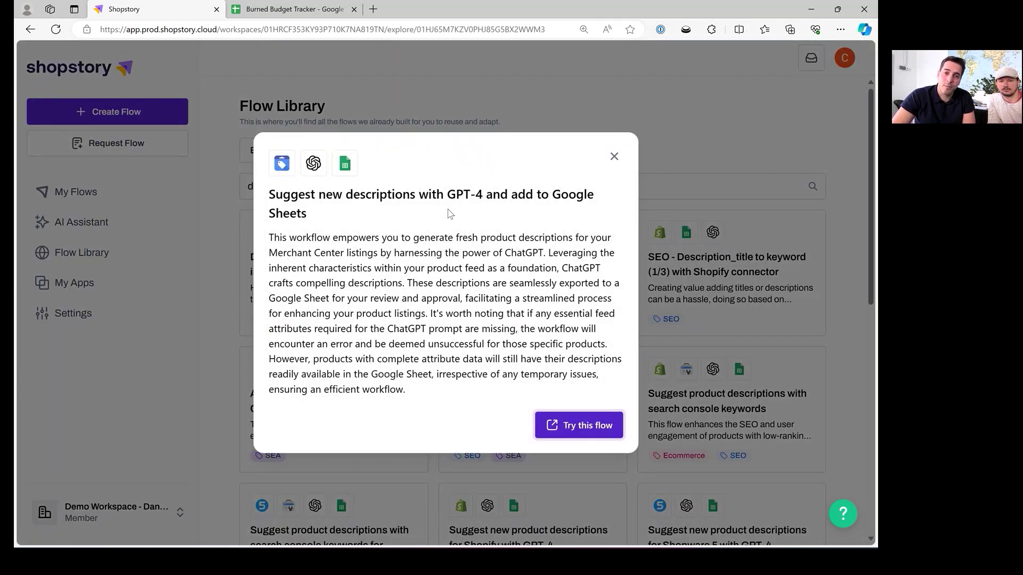
click(588, 430)
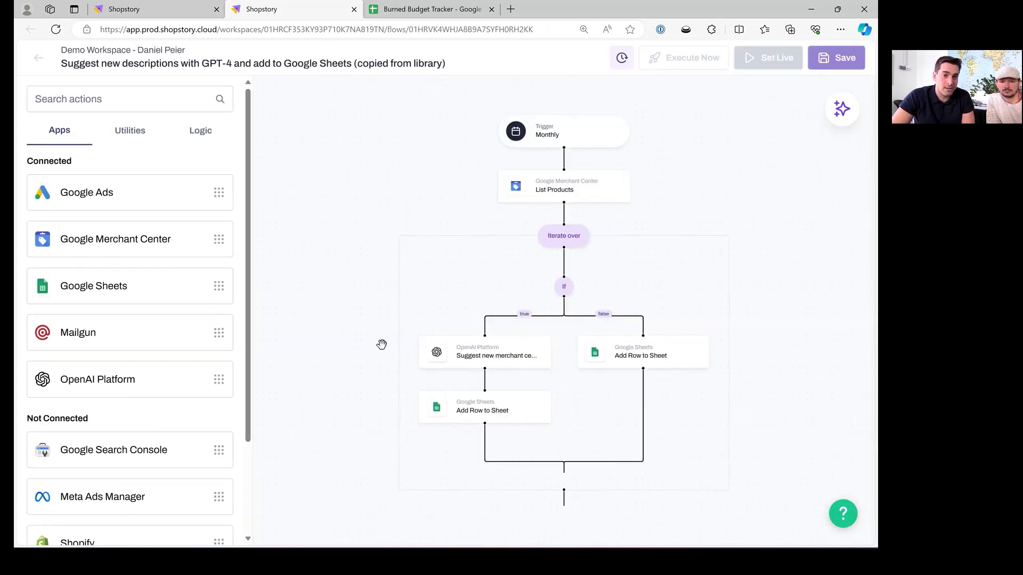
drag(406, 213, 359, 217)
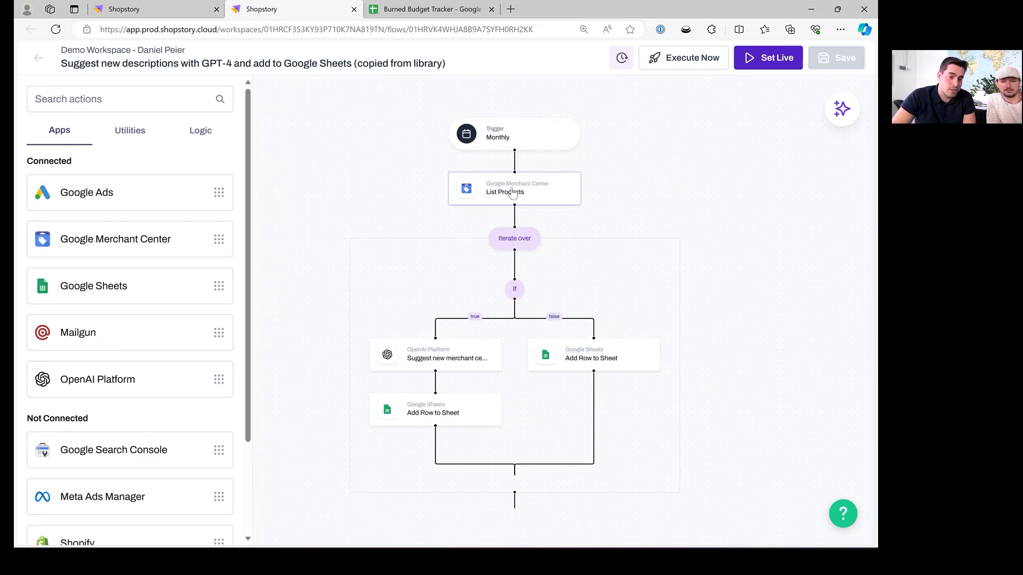
scroll(687, 213, down, 1)
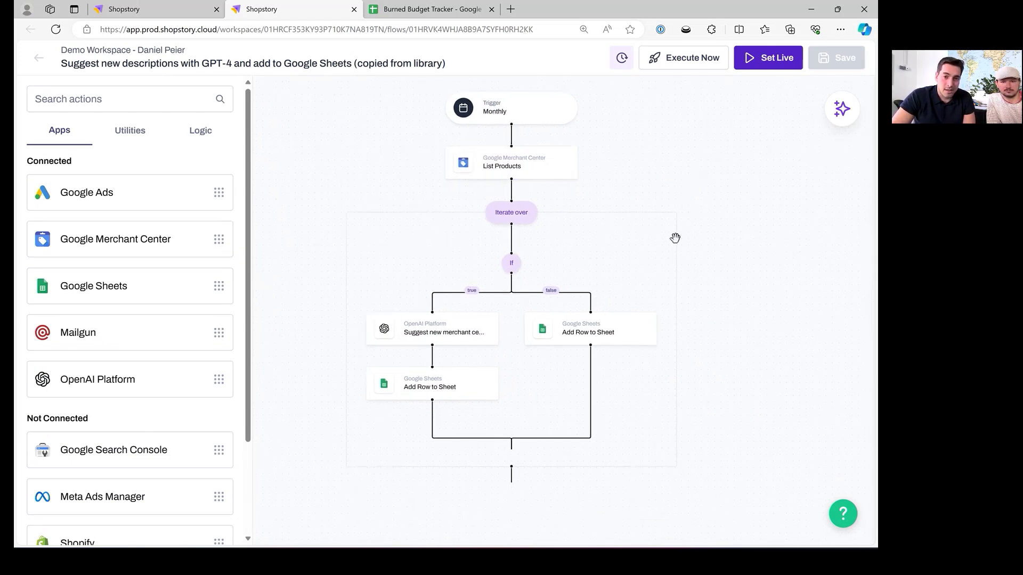
Step: Set the existing Burned Budget Tracker as the spreadsheet for the true branch's Add Row to Sheet action
click(394, 395)
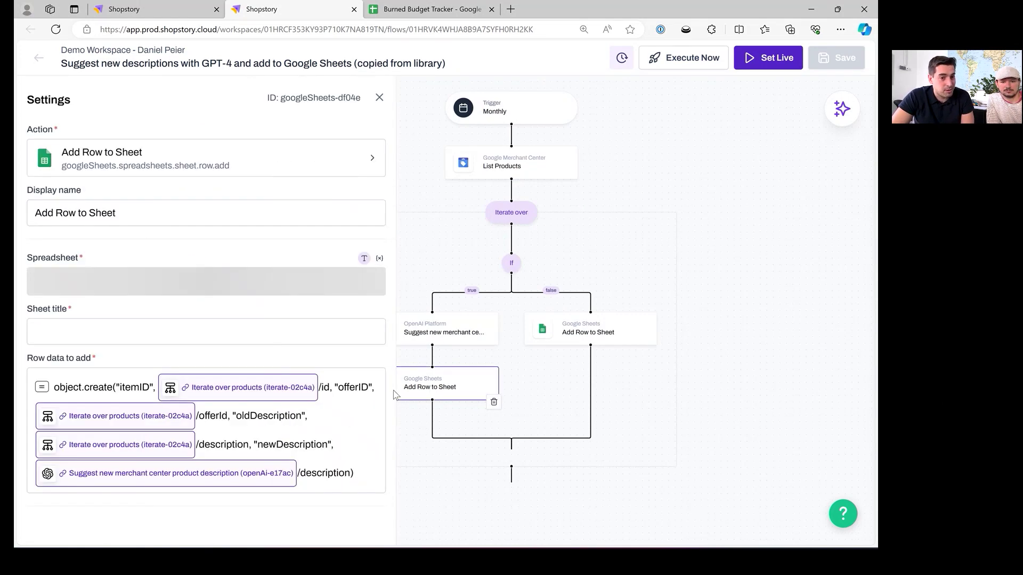
click(133, 288)
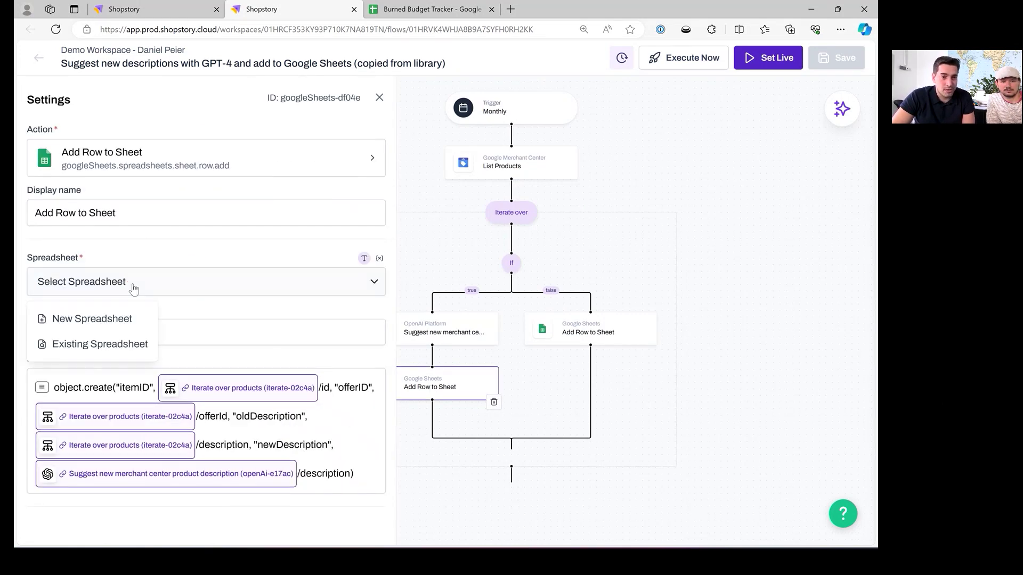
click(131, 342)
click(288, 243)
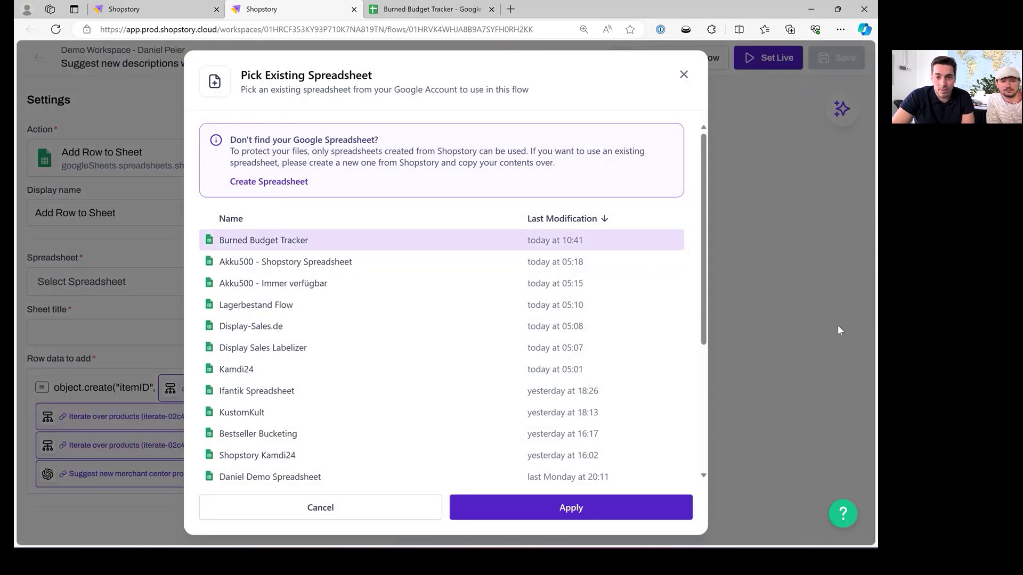
click(642, 510)
Step: Set the sheet title of the true branch's Add Row to Sheet action to "Product Description"
click(180, 333)
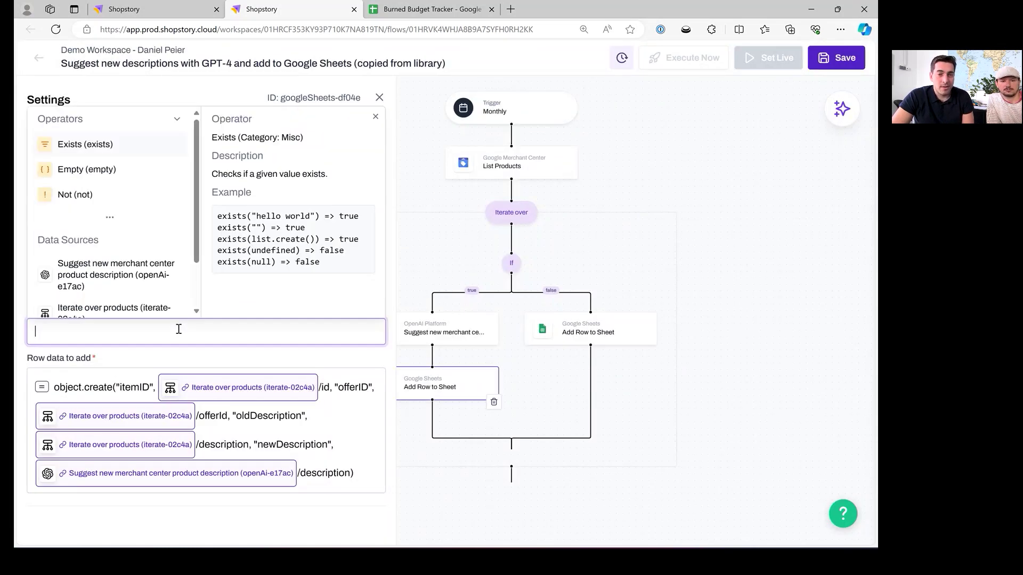
drag(178, 329, 751, 174)
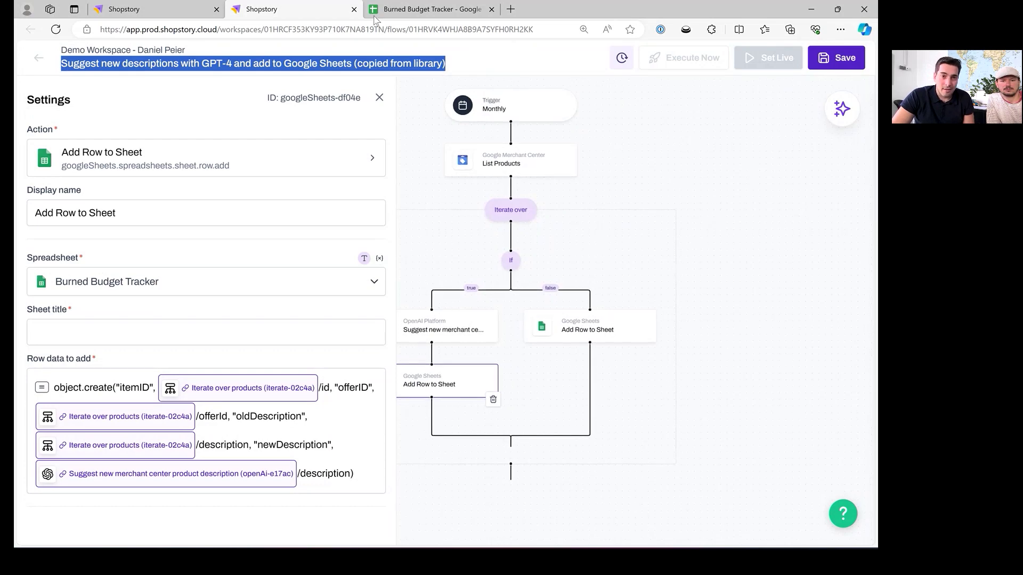
click(183, 325)
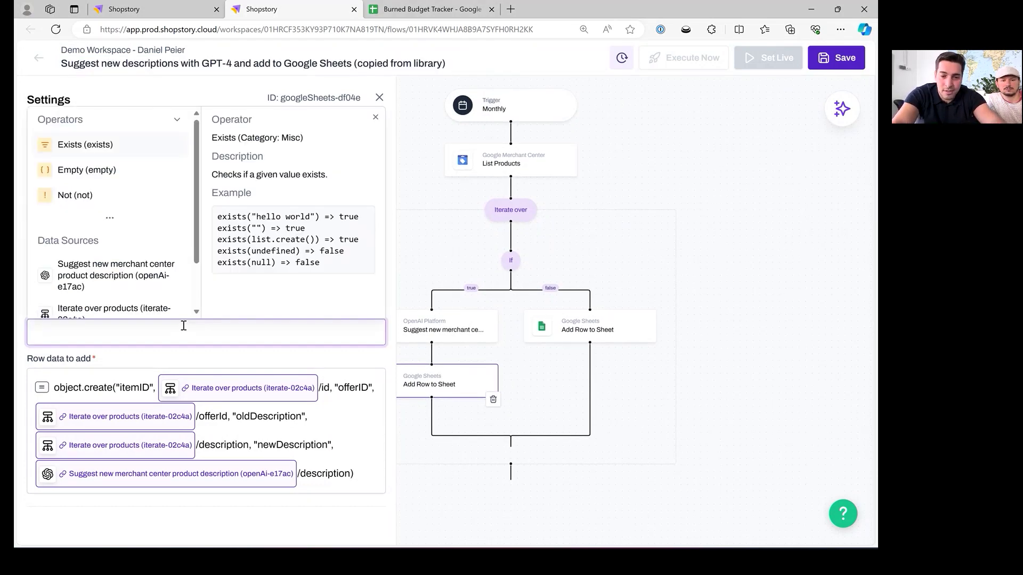
text(Prdou)
key(BackSpace)
key(BackSpace)
key(BackSpace)
text(od)
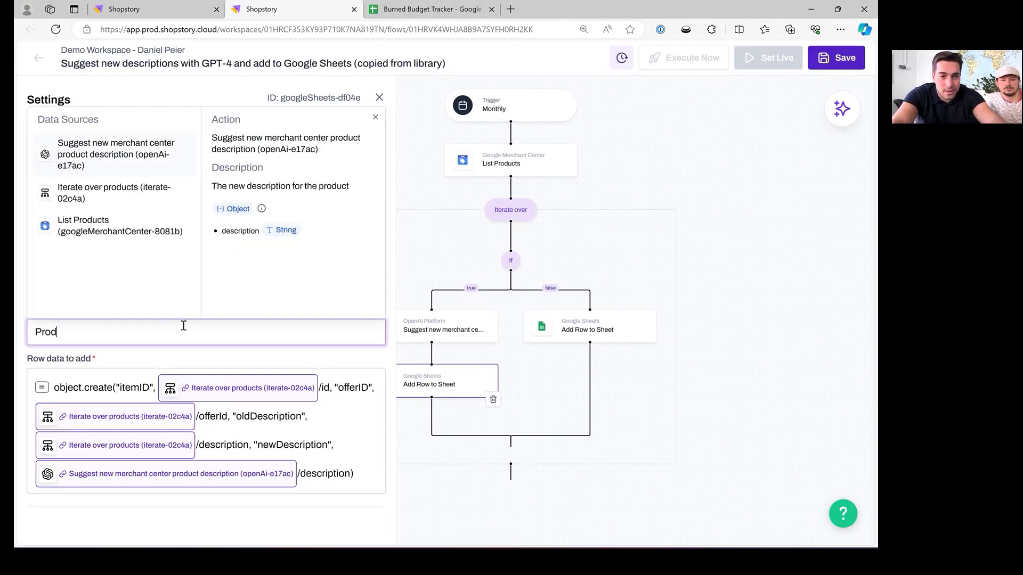
text(uct Description)
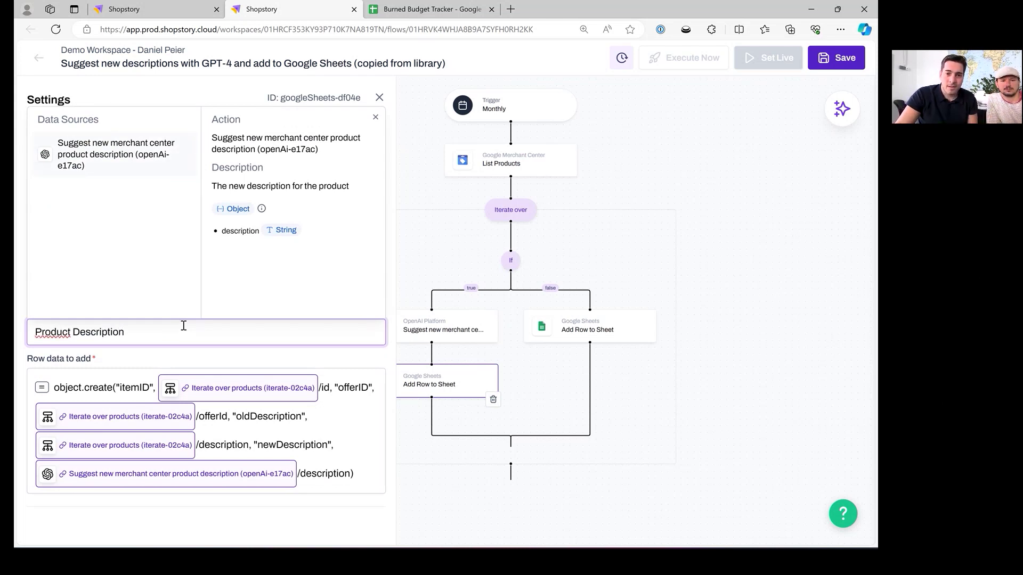
click(749, 285)
Step: Configure the false branch's Add Row to Sheet action with the Burned Budget Tracker spreadsheet and sheet title "Product Description"
click(574, 333)
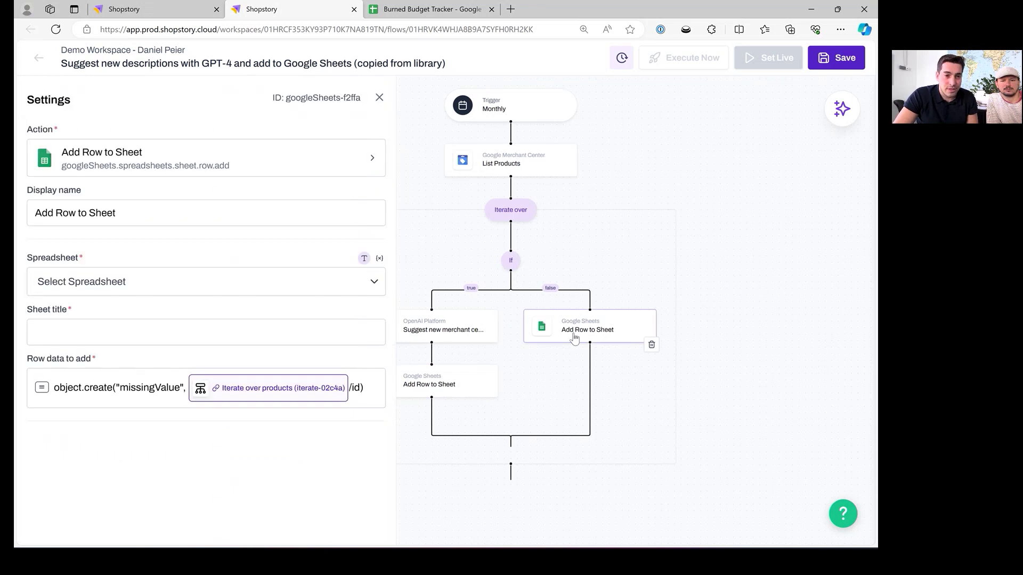
click(154, 282)
click(154, 337)
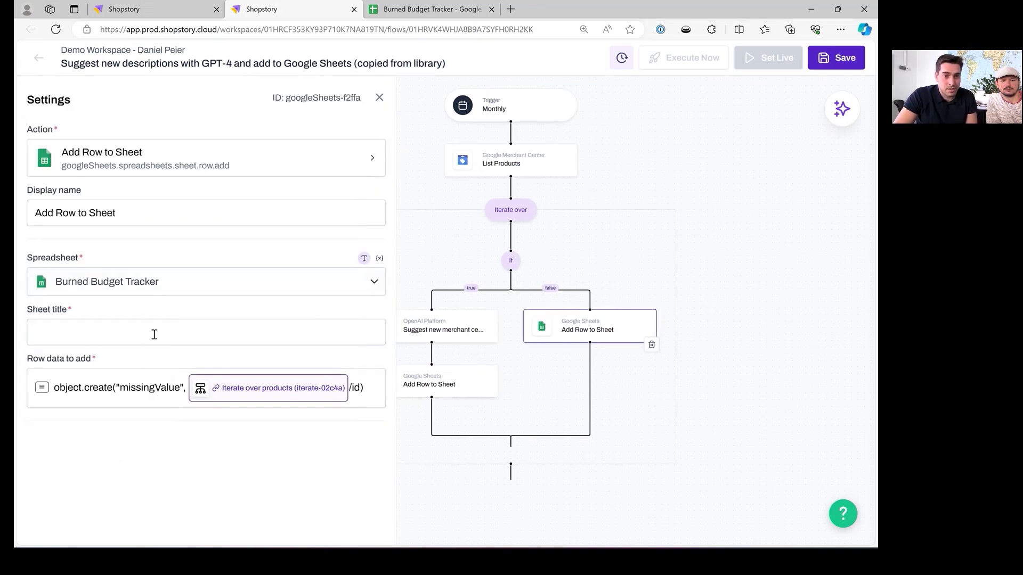
click(154, 335)
text(Product Description)
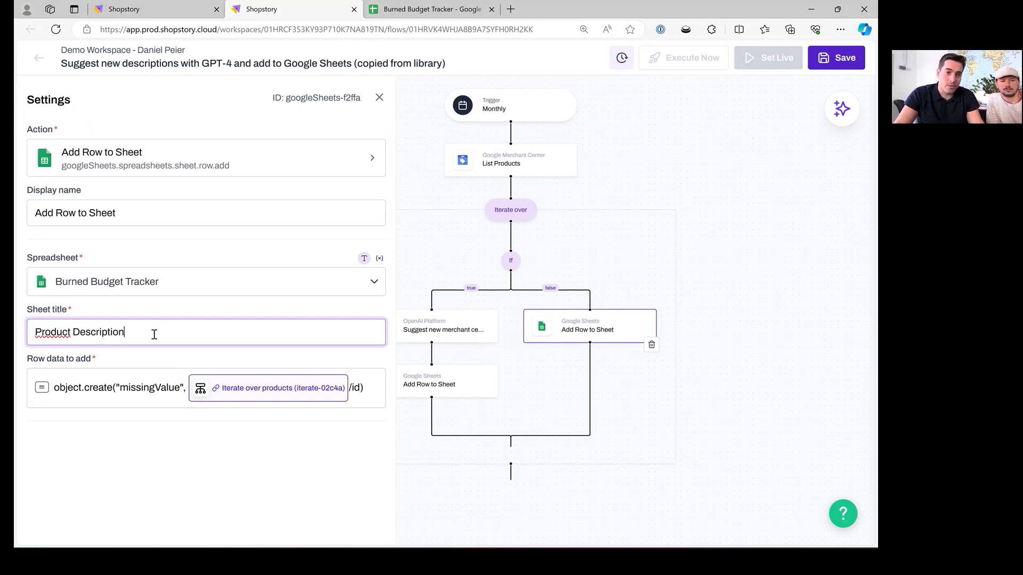
click(710, 173)
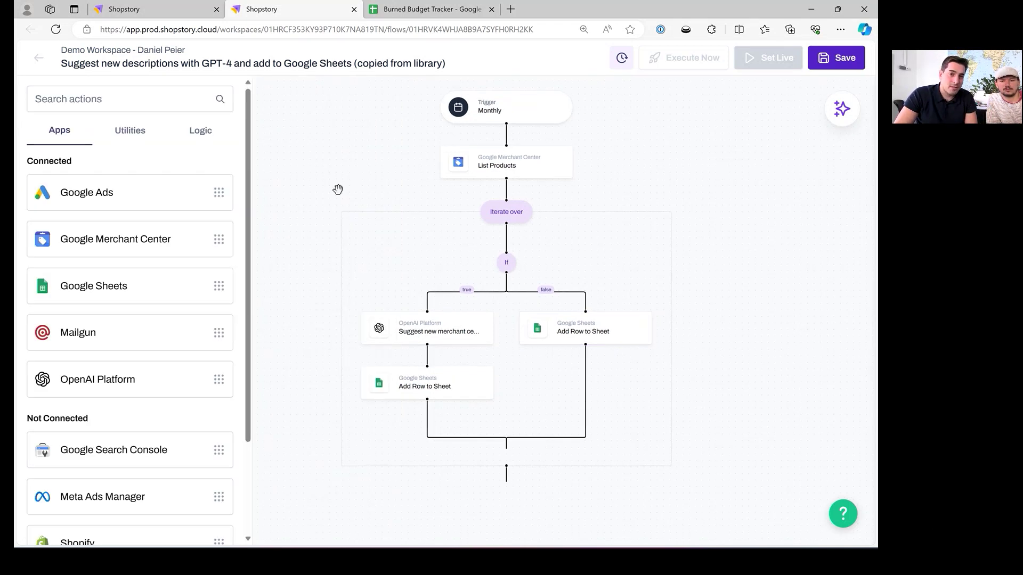
Step: Add a Limit Table Rows utility between List Products and the Iterate over loop
drag(337, 189, 366, 290)
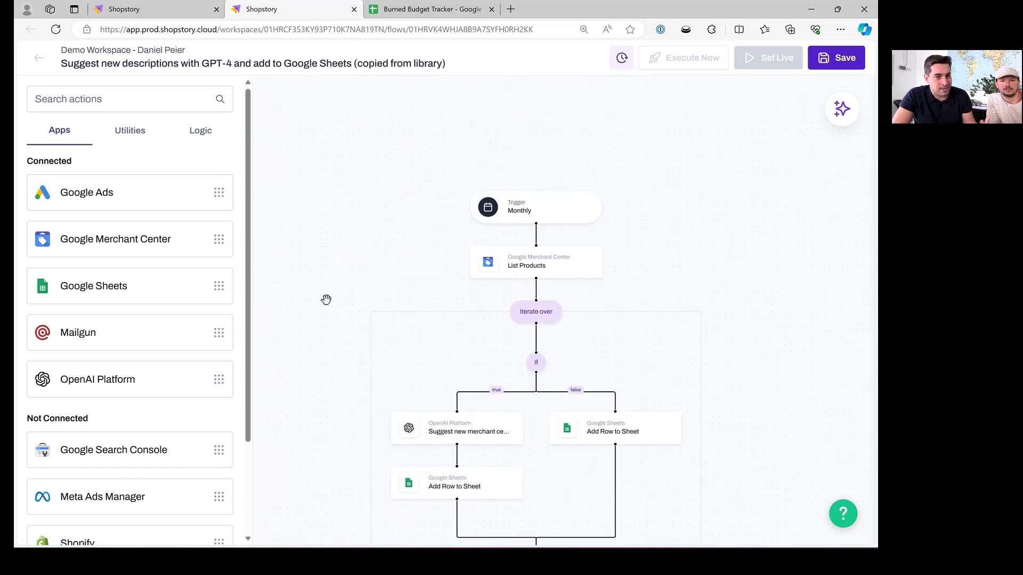
drag(358, 249, 334, 238)
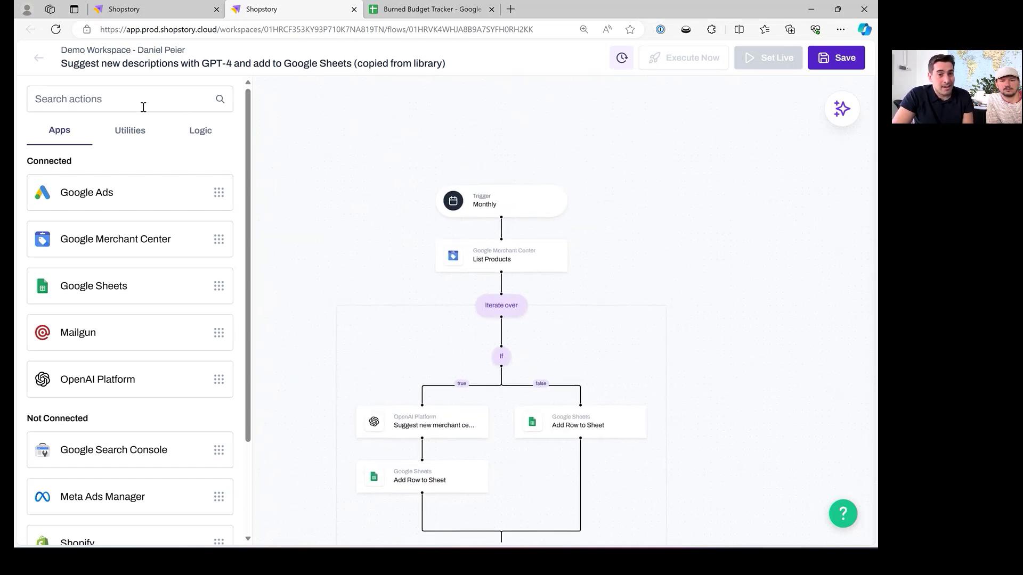
click(122, 137)
drag(297, 194, 266, 165)
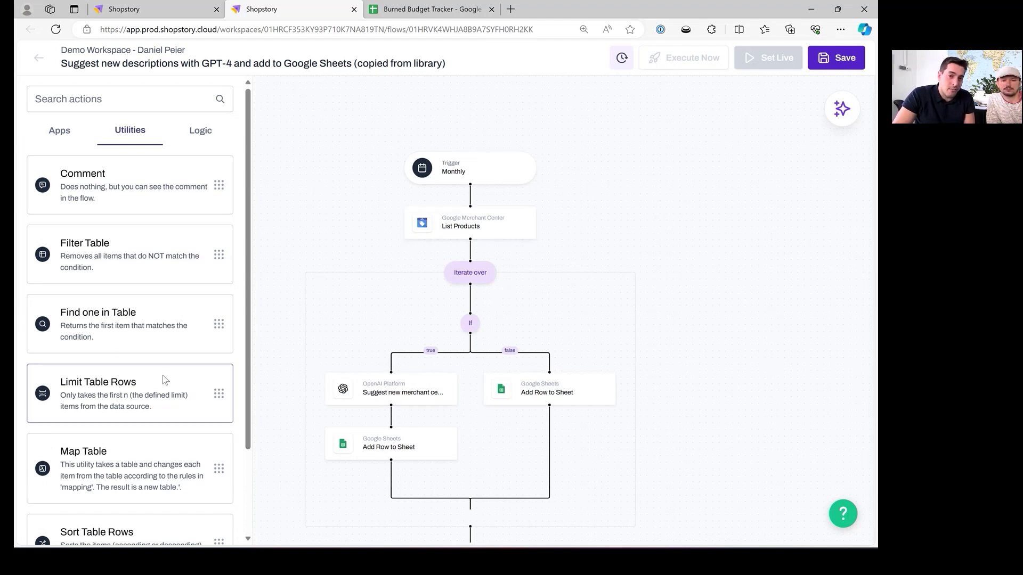
drag(165, 379, 469, 257)
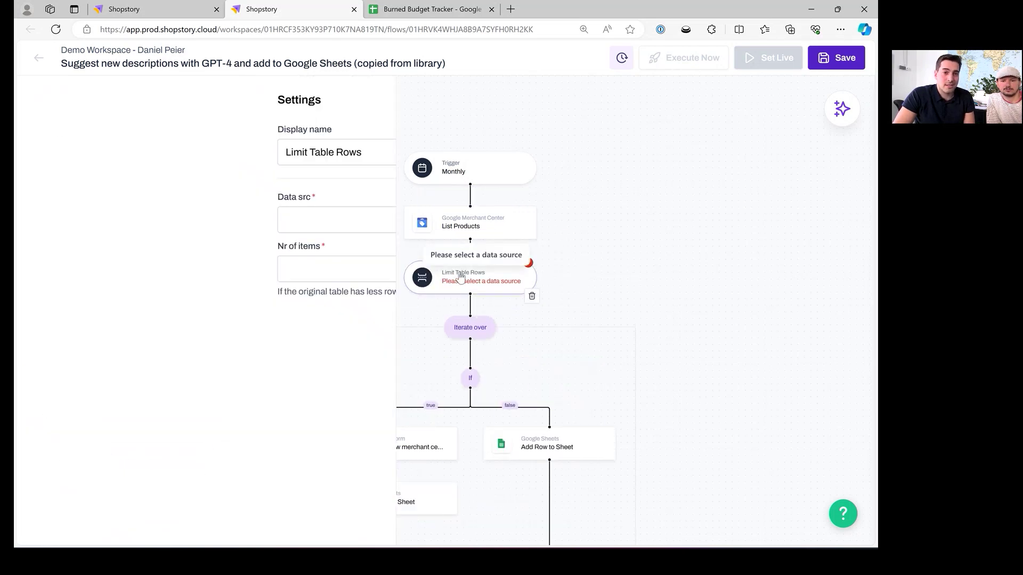
Step: Set the Limit Table Rows data source to List Products and its number of items to 10
click(119, 213)
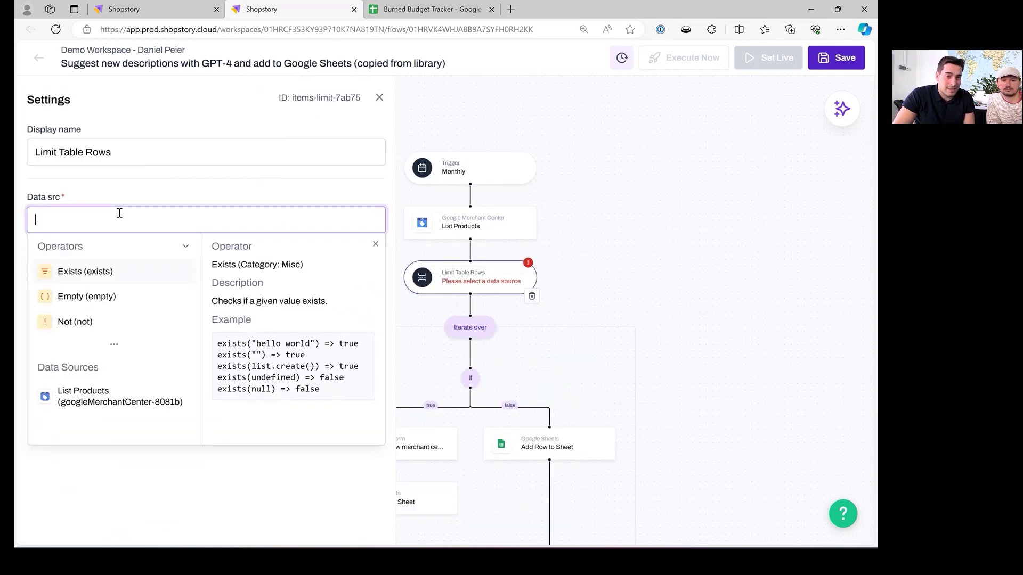
click(118, 395)
click(140, 276)
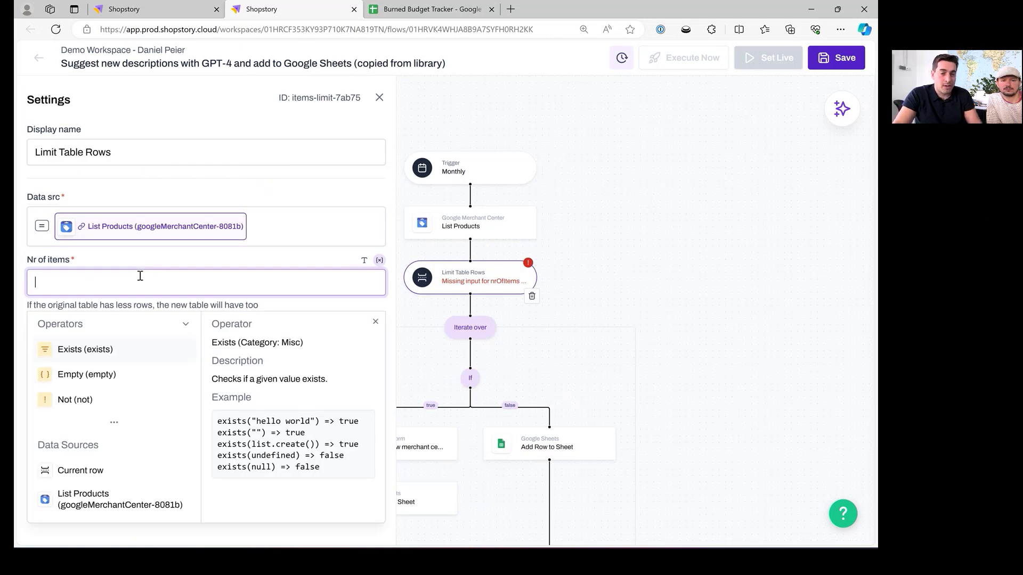
text(10)
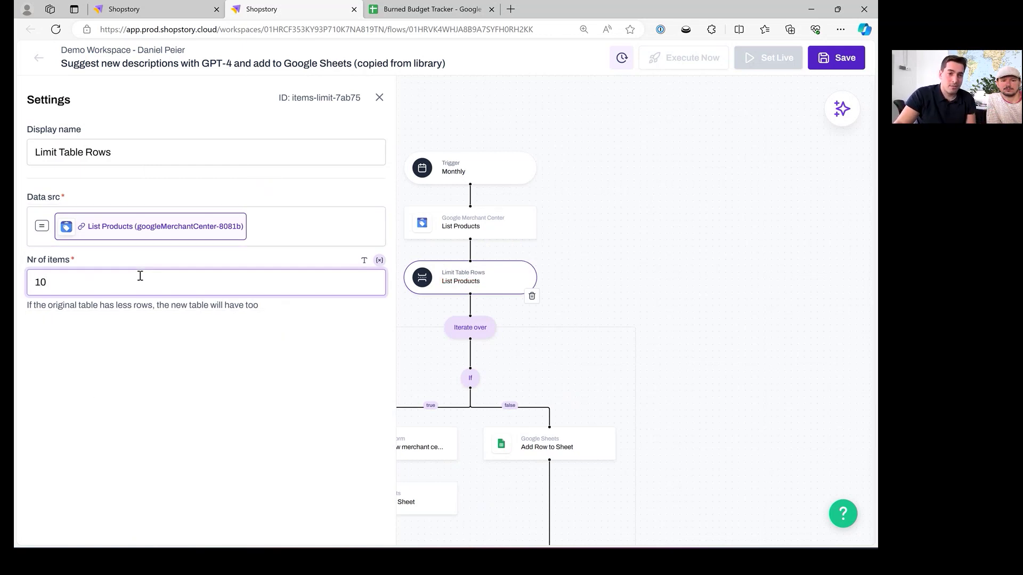
click(219, 317)
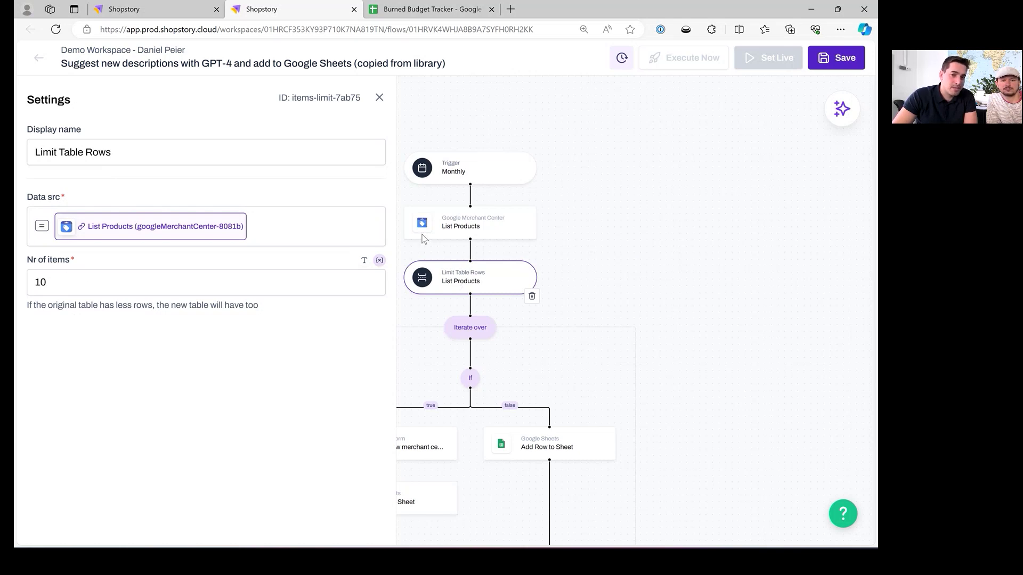
click(614, 218)
Step: Replace the items source of the Iterate over products loop with the Limit Table Rows output
click(471, 327)
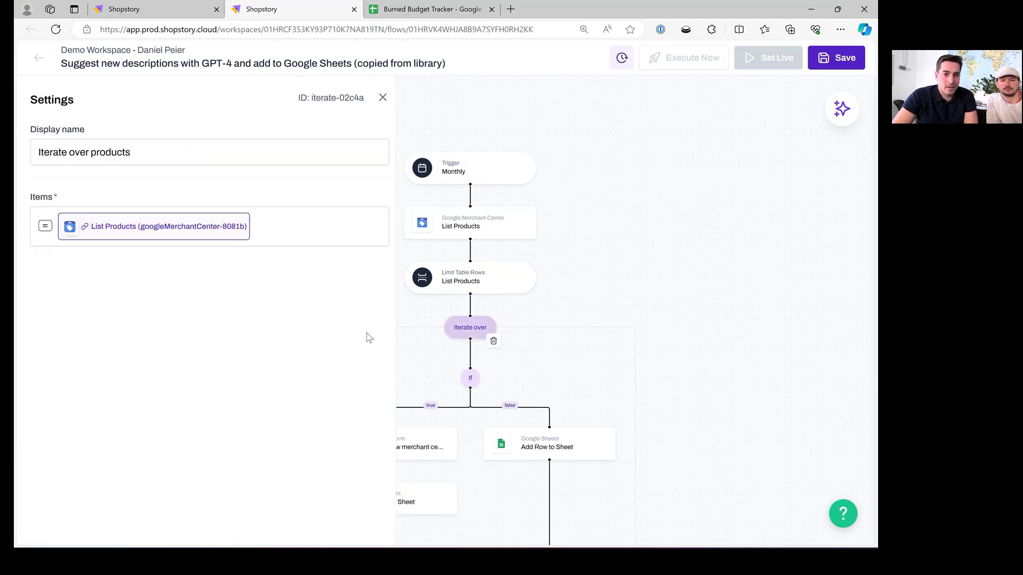
click(330, 219)
key(BackSpace)
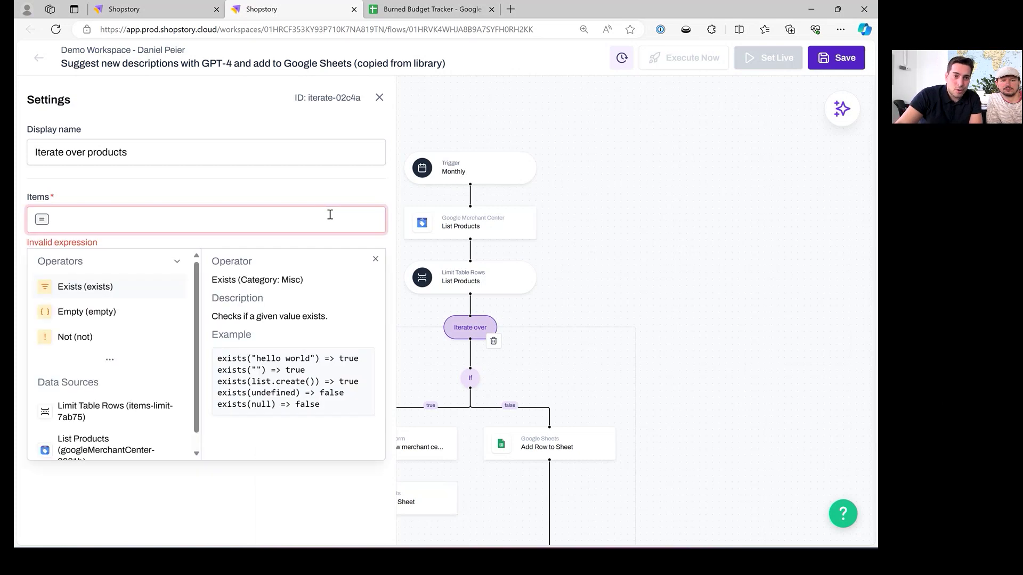
key(Escape)
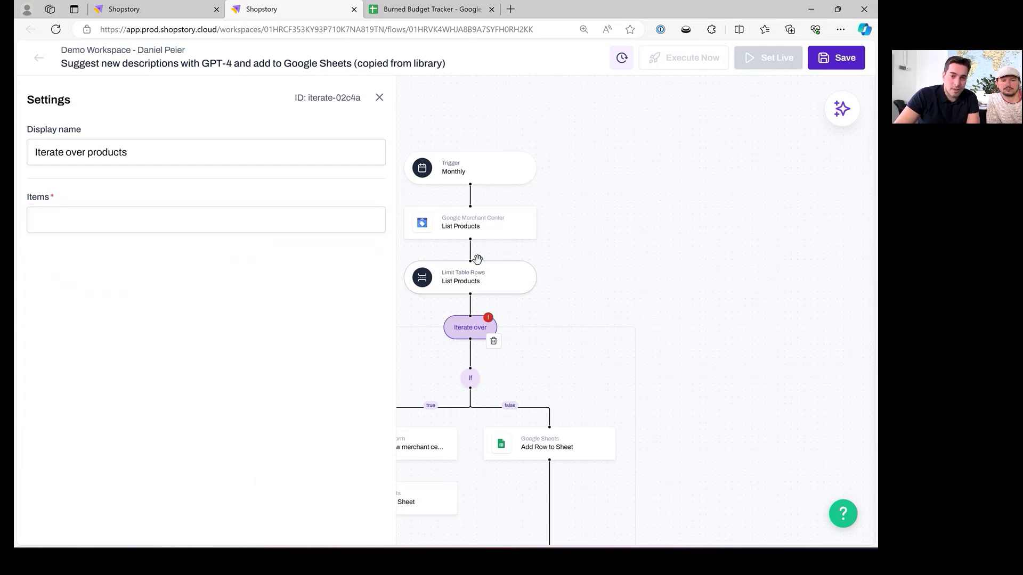
click(580, 265)
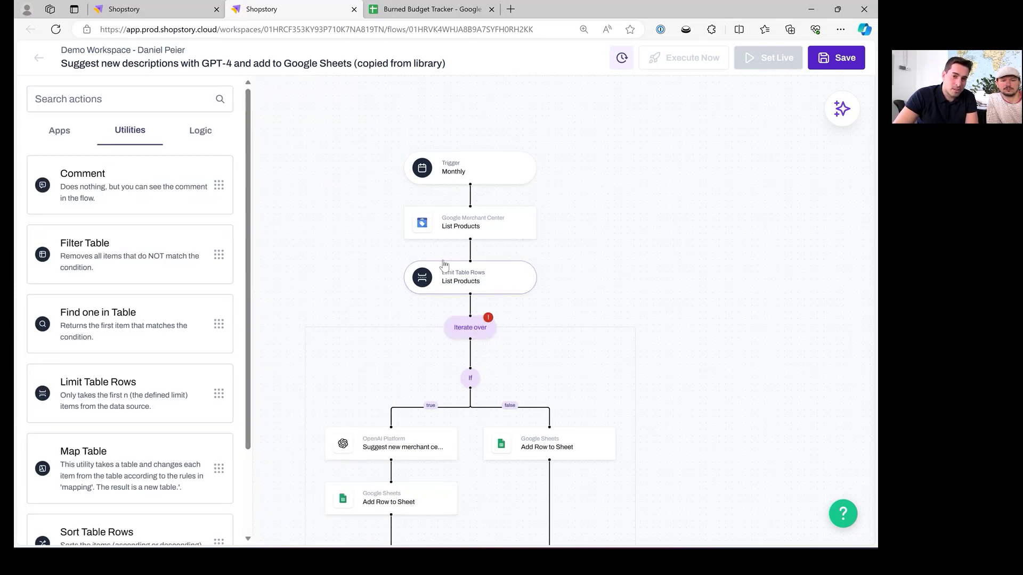
scroll(687, 266, down, 2)
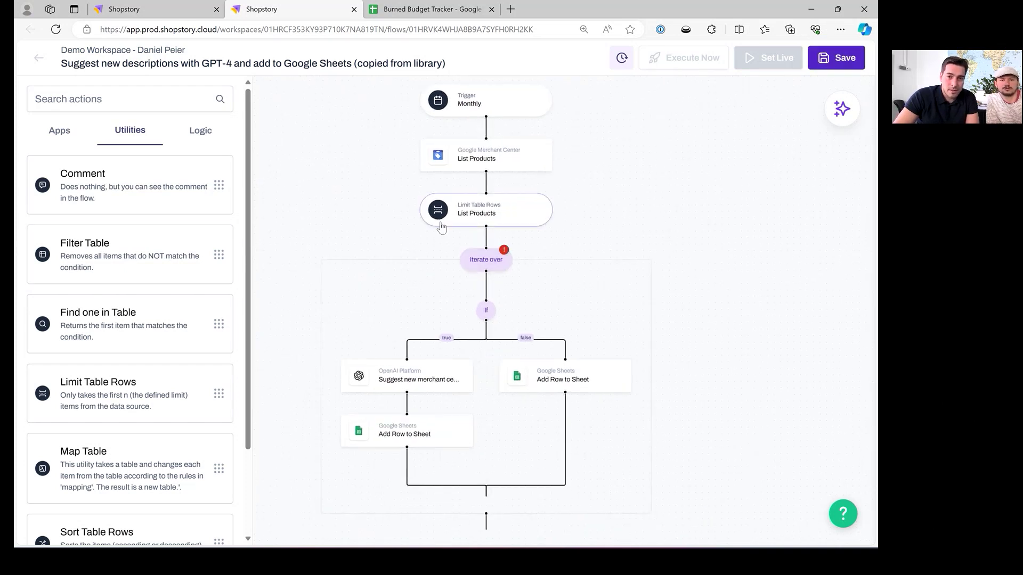
click(449, 209)
click(486, 260)
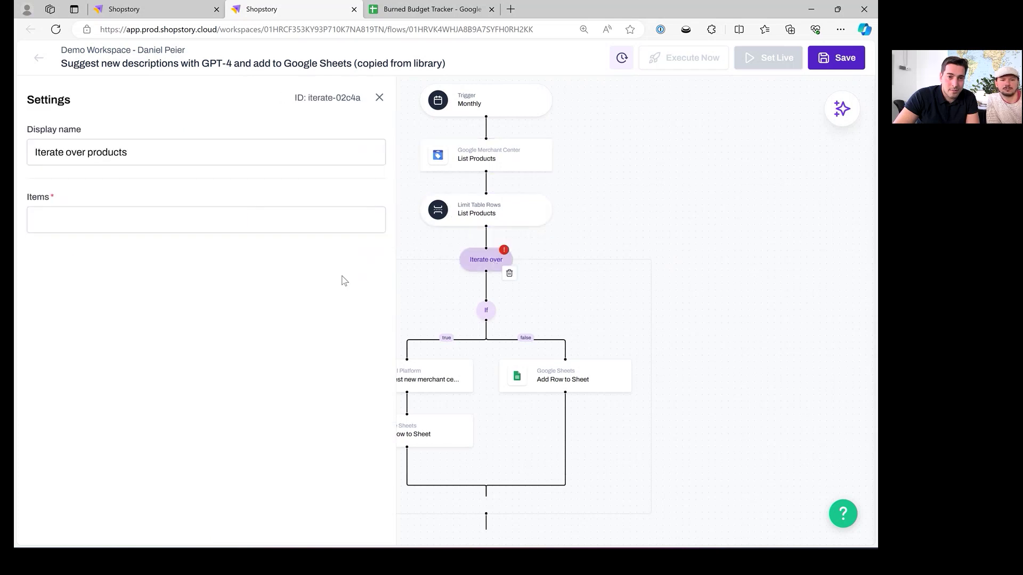
click(187, 225)
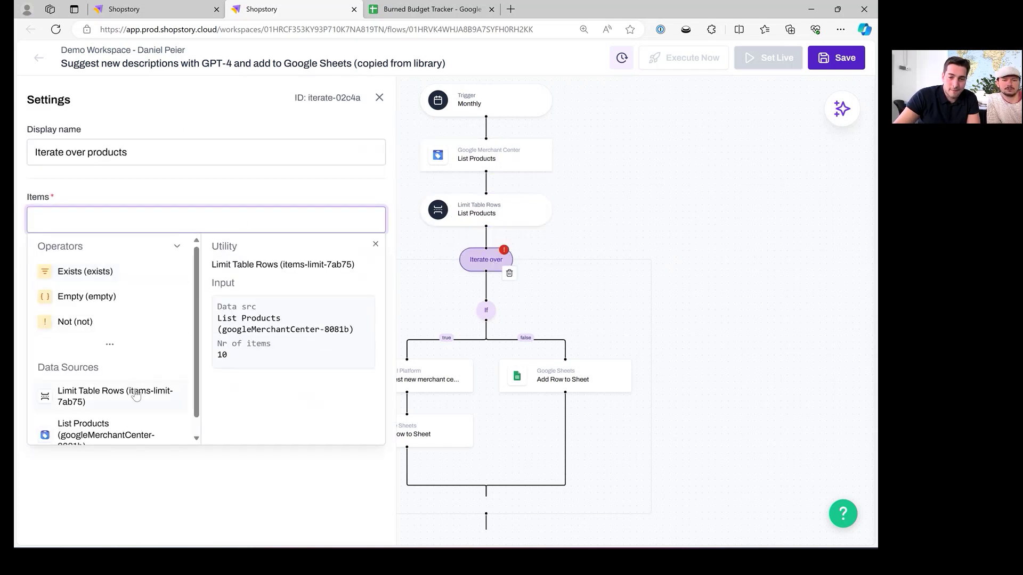
text(=)
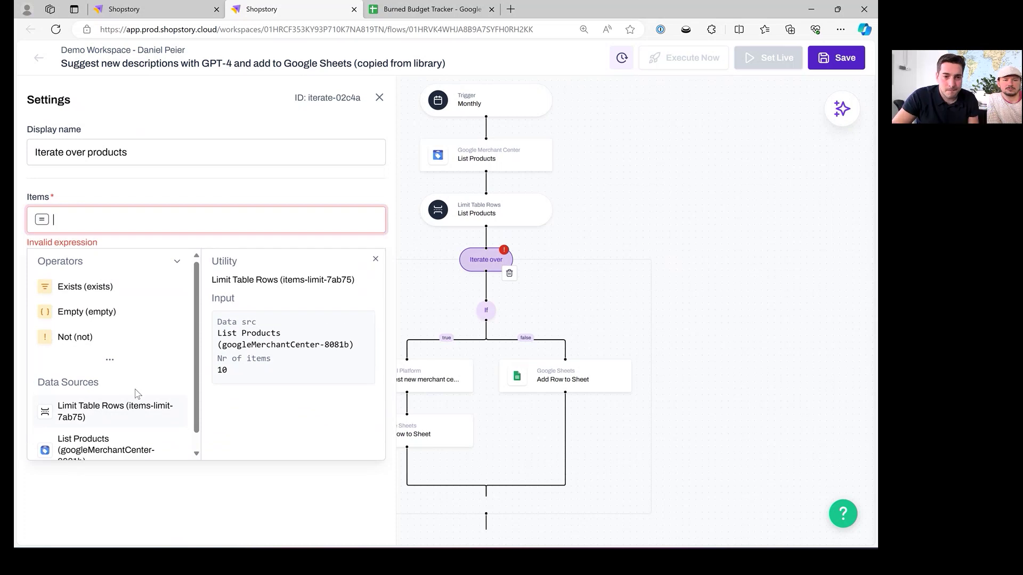
click(123, 416)
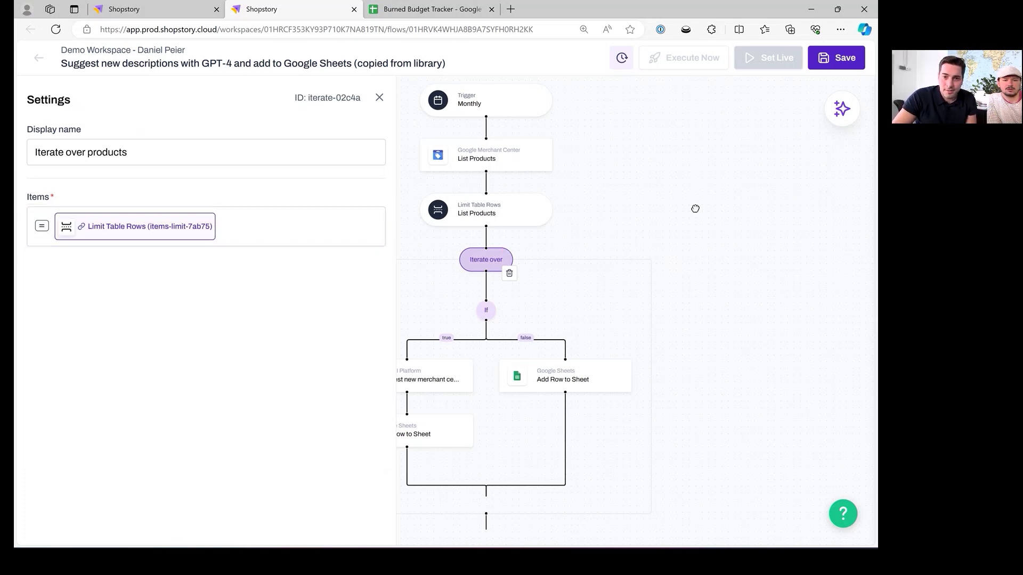
click(539, 292)
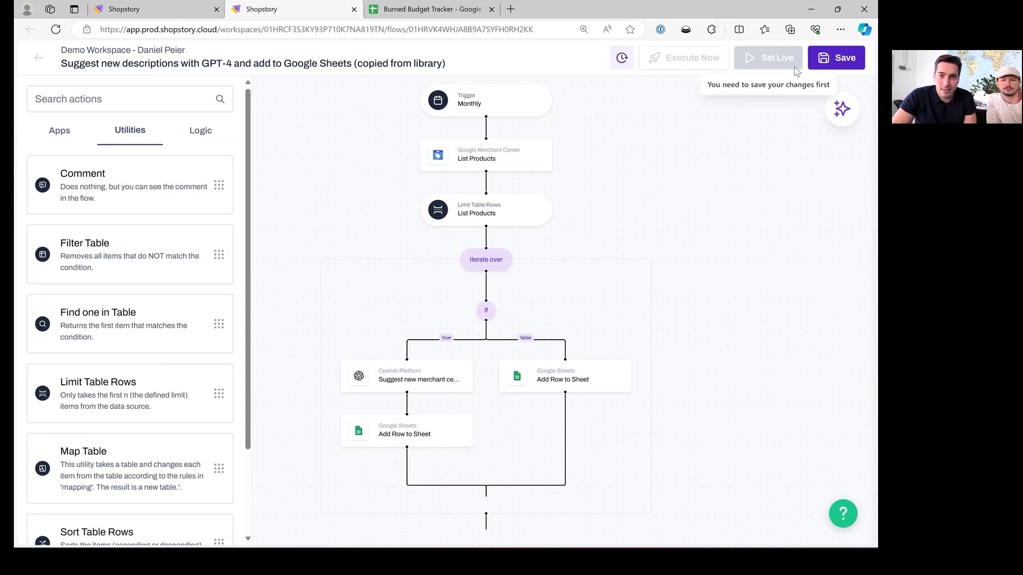
Step: Save and execute the product description flow, and open its past executions to follow the run
click(825, 58)
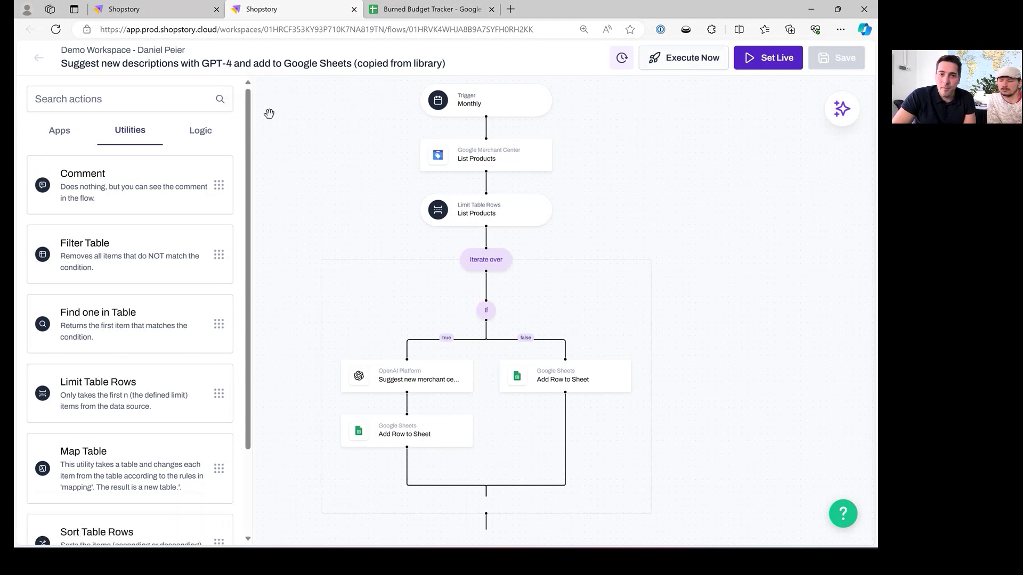
click(61, 144)
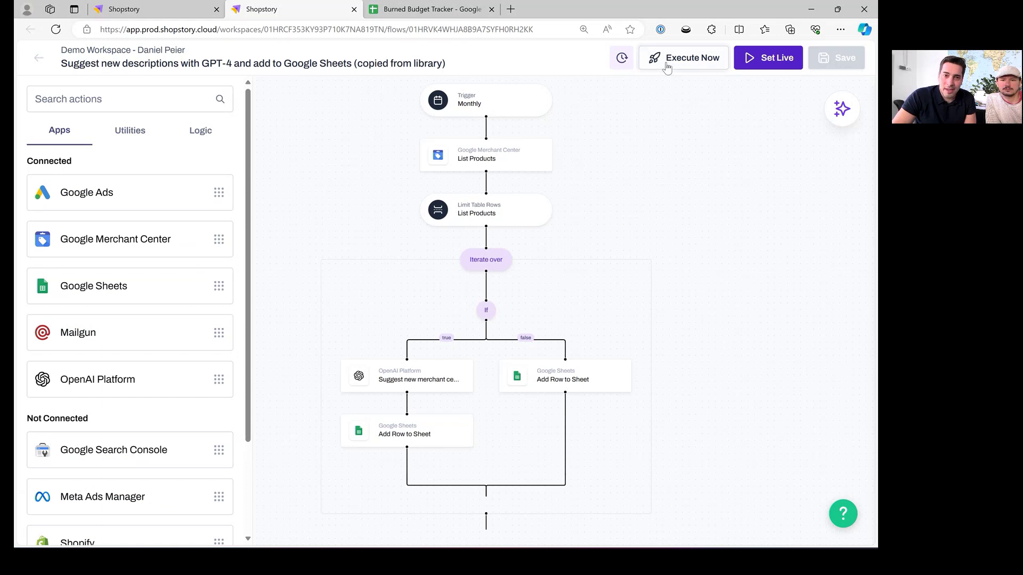
click(704, 62)
click(511, 353)
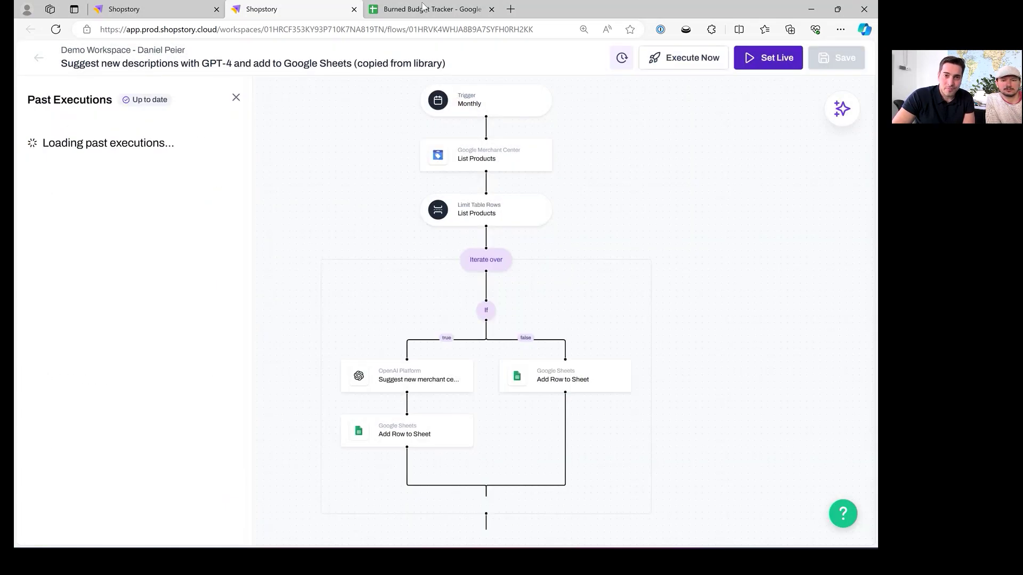
click(363, 141)
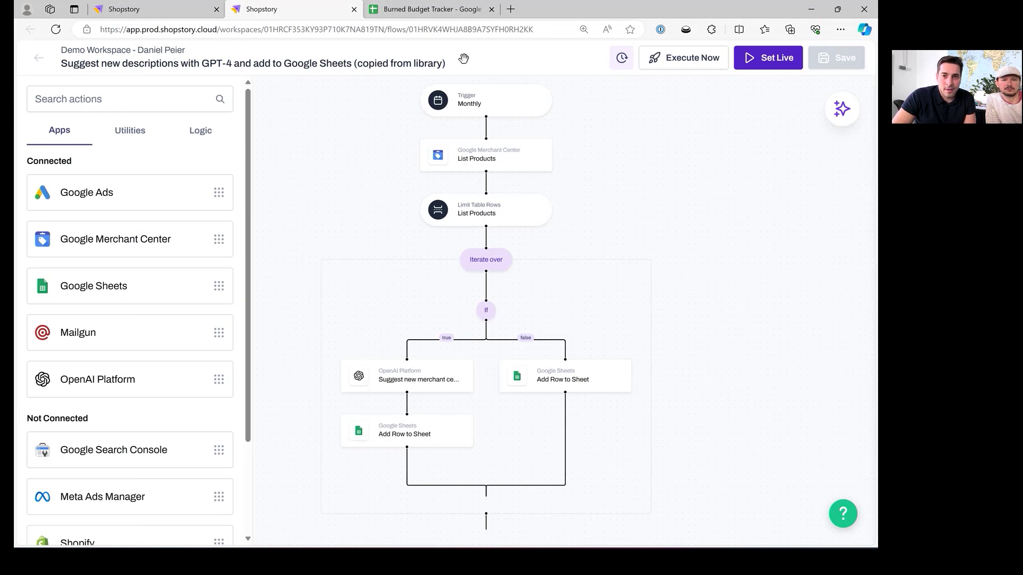
click(621, 58)
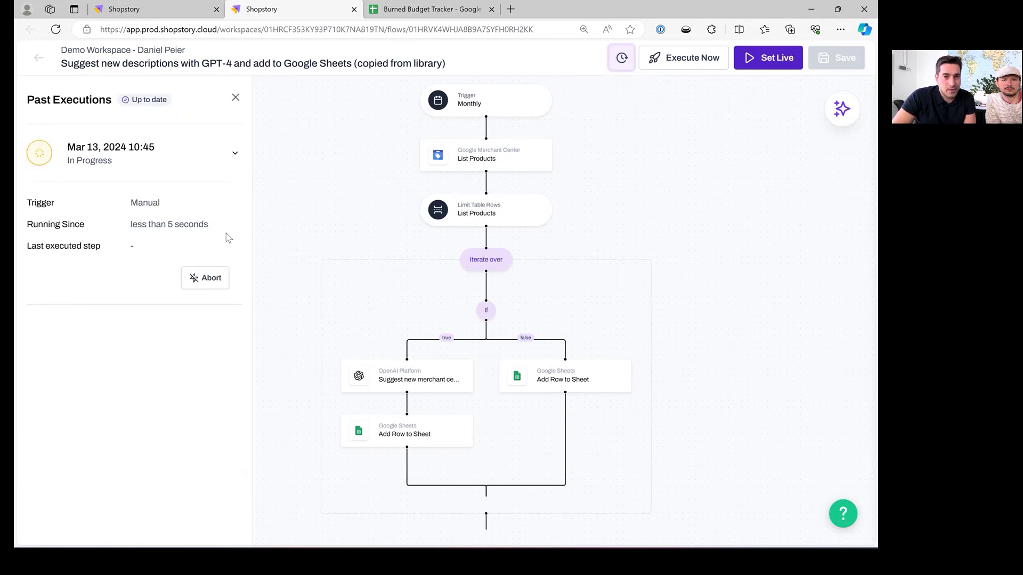
Step: Check the Product Description sheet of the Burned Budget Tracker for output, and return to the flow's past executions in Shopstory
click(431, 9)
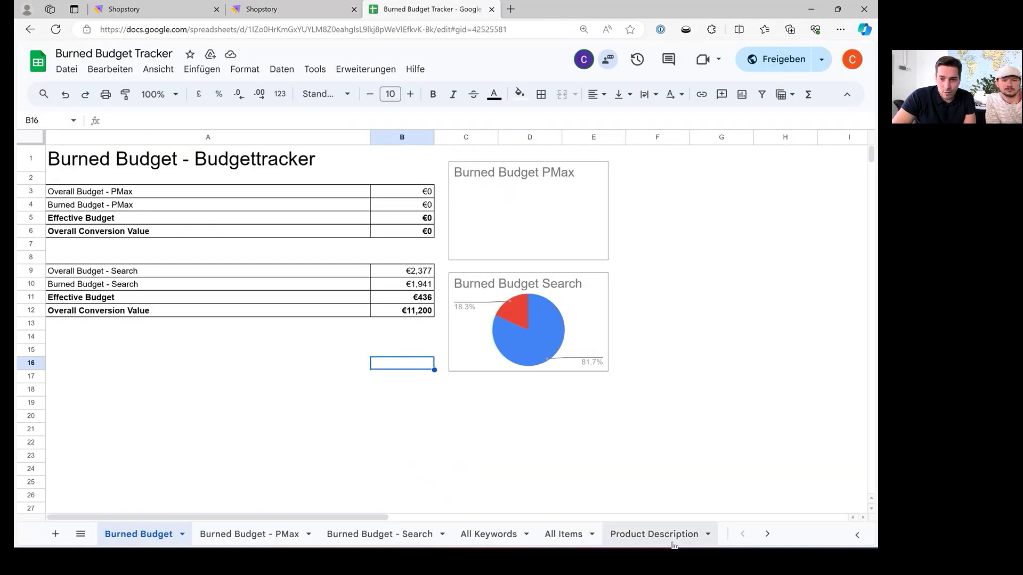
click(670, 540)
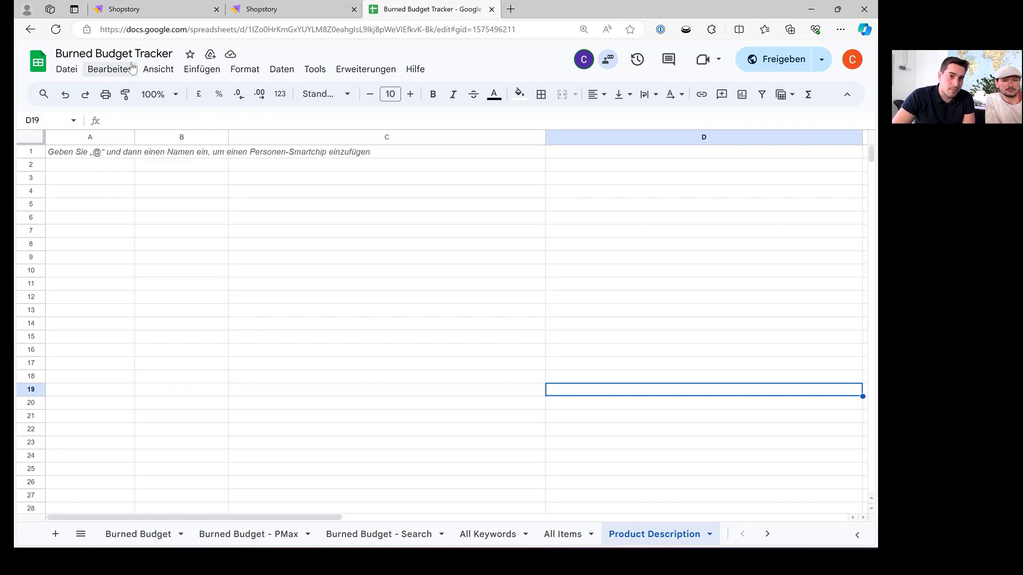
click(291, 12)
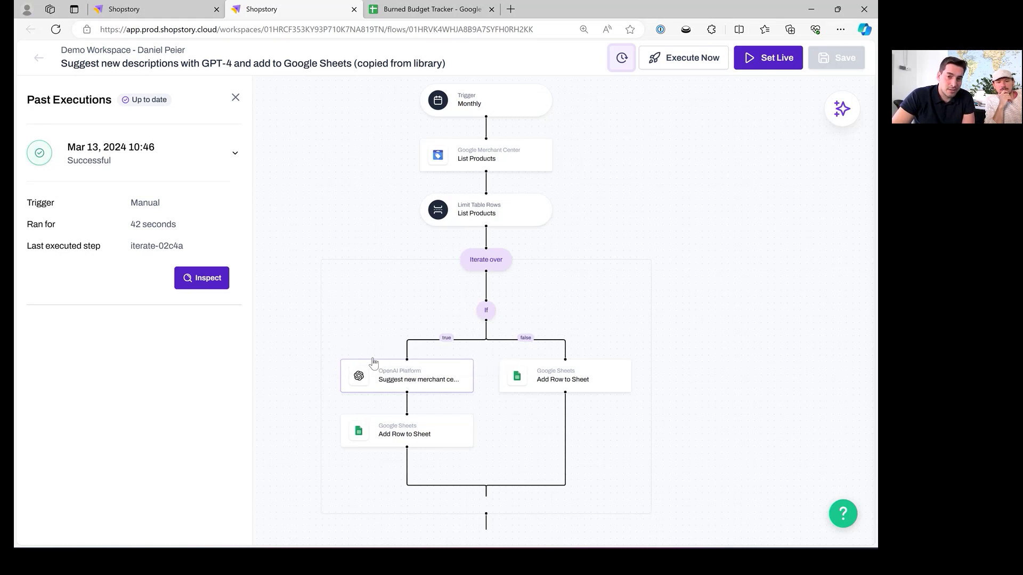
Step: Add an OpenAI Platform action after the Iterate over loop and view the list of actions it offers
click(294, 245)
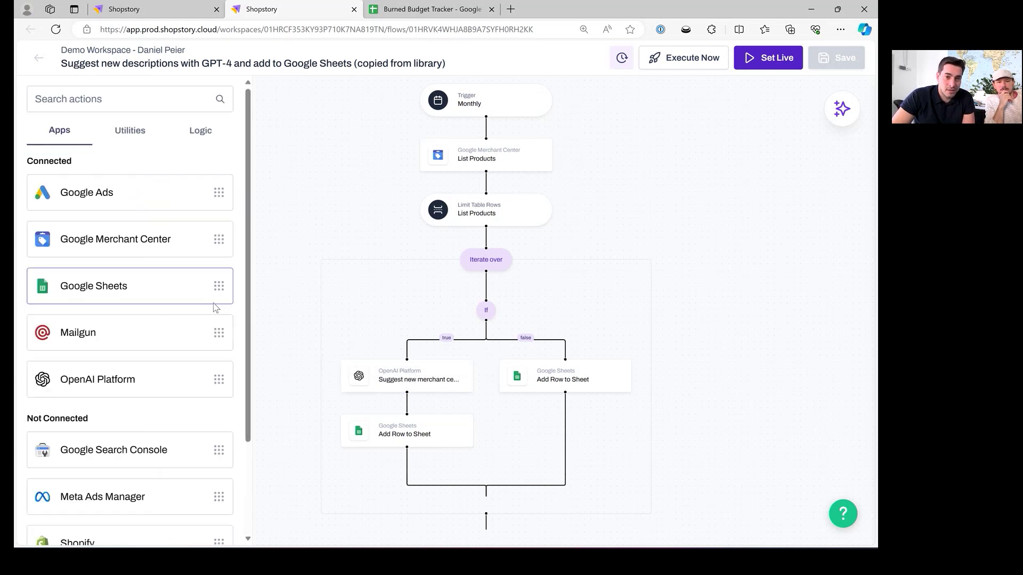
scroll(318, 397, down, 3)
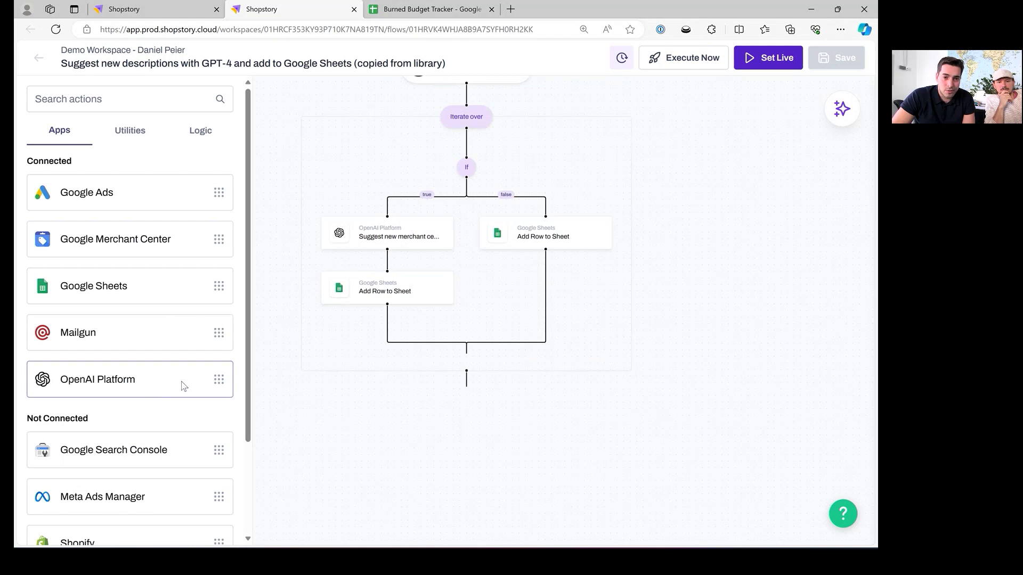
drag(183, 384, 460, 424)
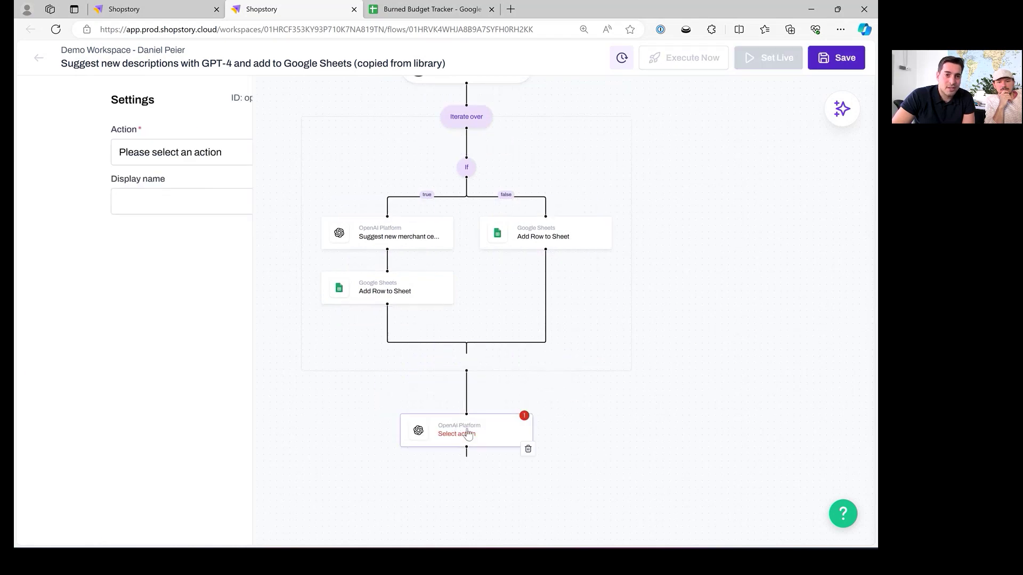
click(131, 154)
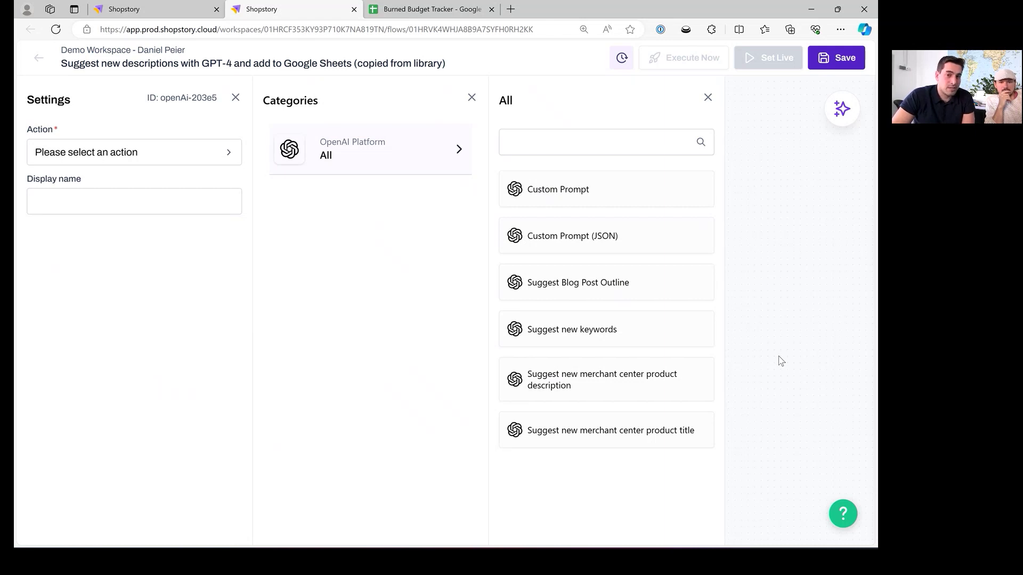
click(776, 246)
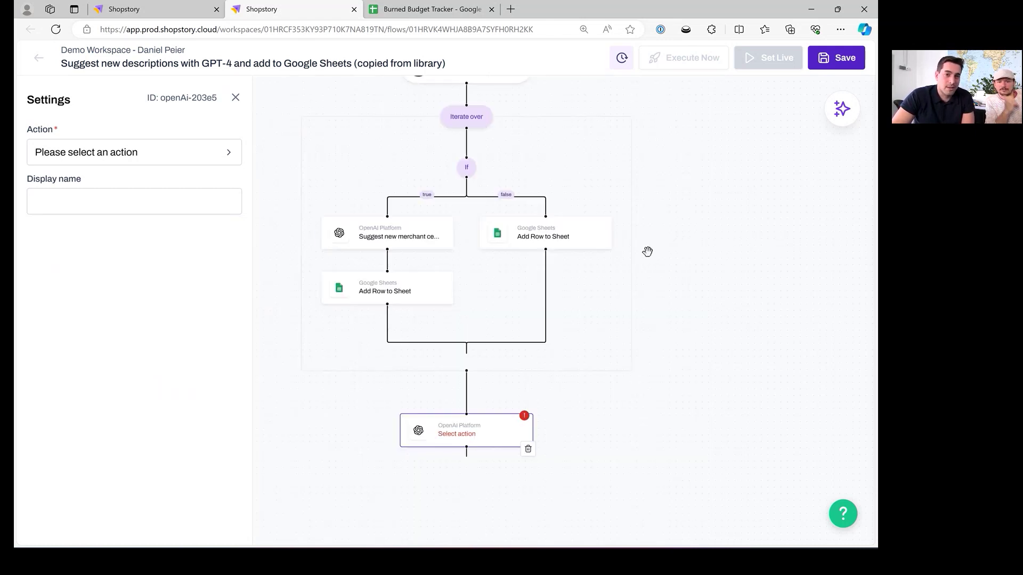
click(235, 98)
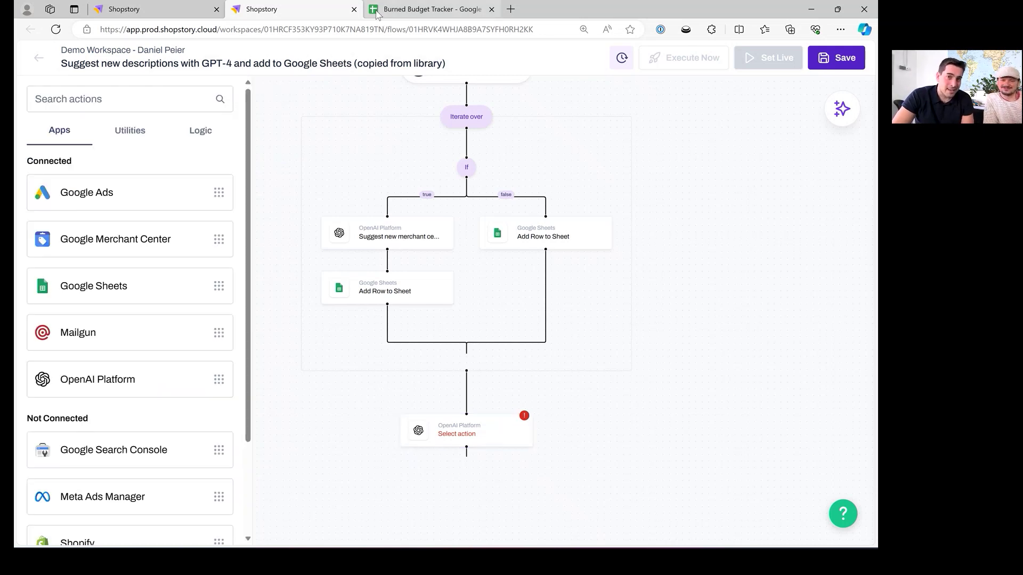
Step: Examine the Product Description sheet in the Burned Budget Tracker, comparing the oldDescription and newDescription texts row by row
mouse_move(377, 13)
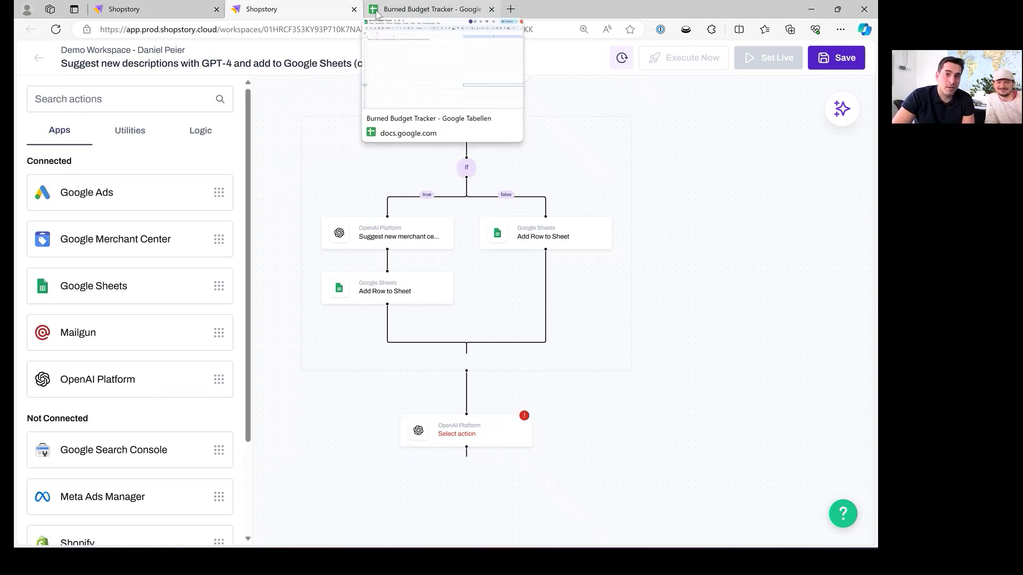
click(376, 10)
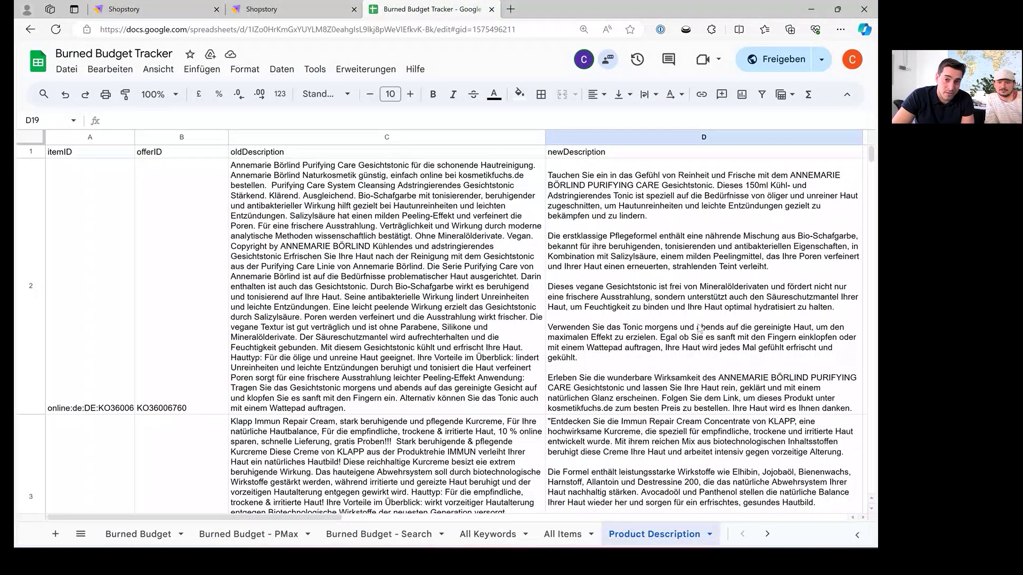
scroll(701, 327, down, 5)
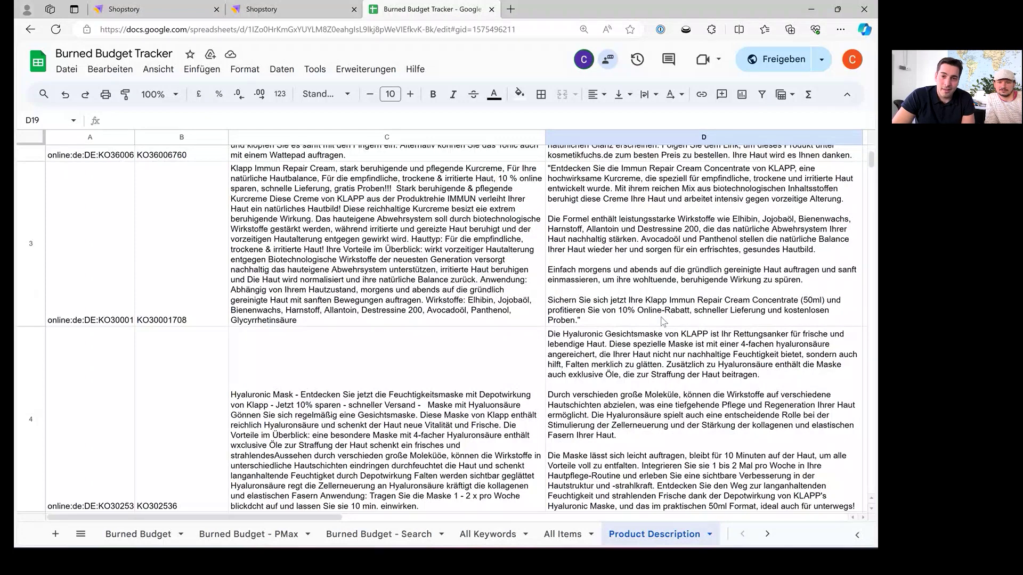
scroll(631, 311, up, 3)
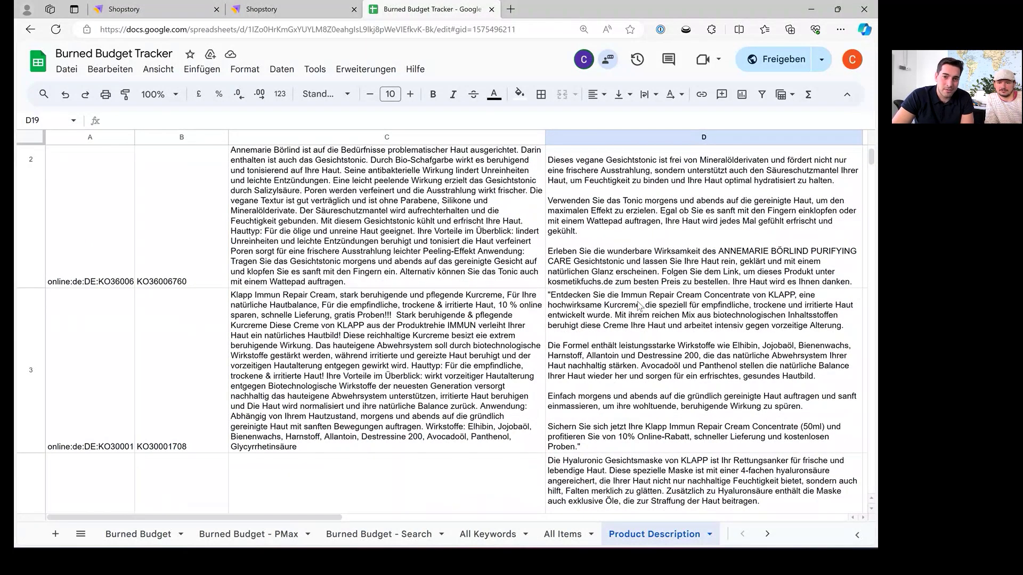
scroll(638, 304, up, 3)
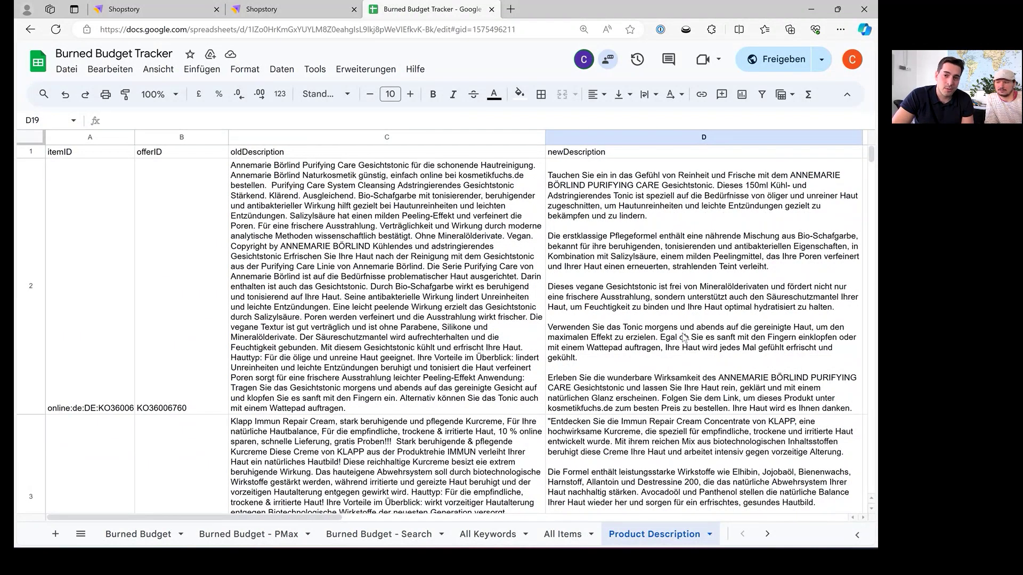
scroll(683, 337, down, 5)
scroll(687, 293, down, 3)
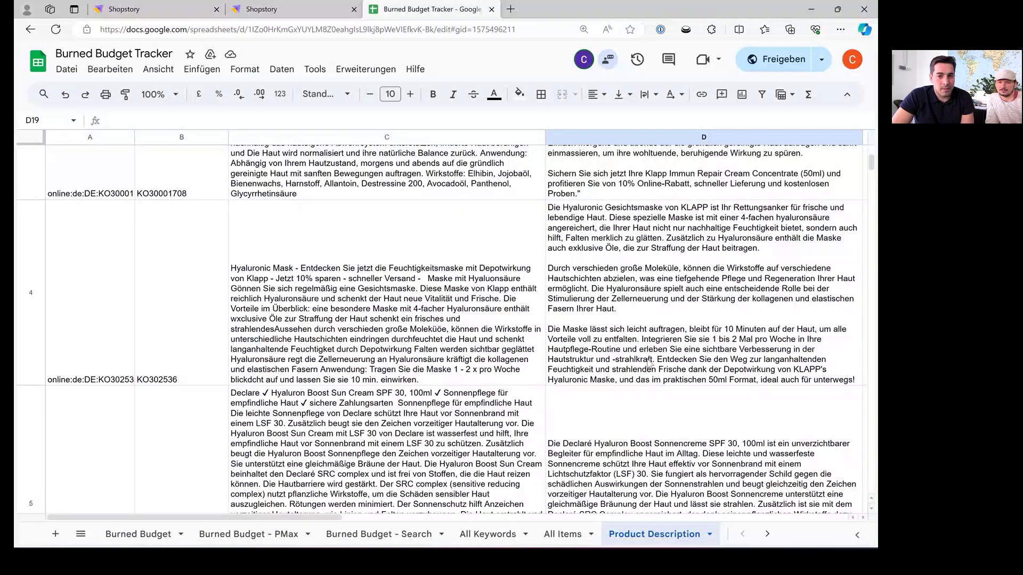
scroll(649, 364, down, 5)
scroll(649, 364, down, 9)
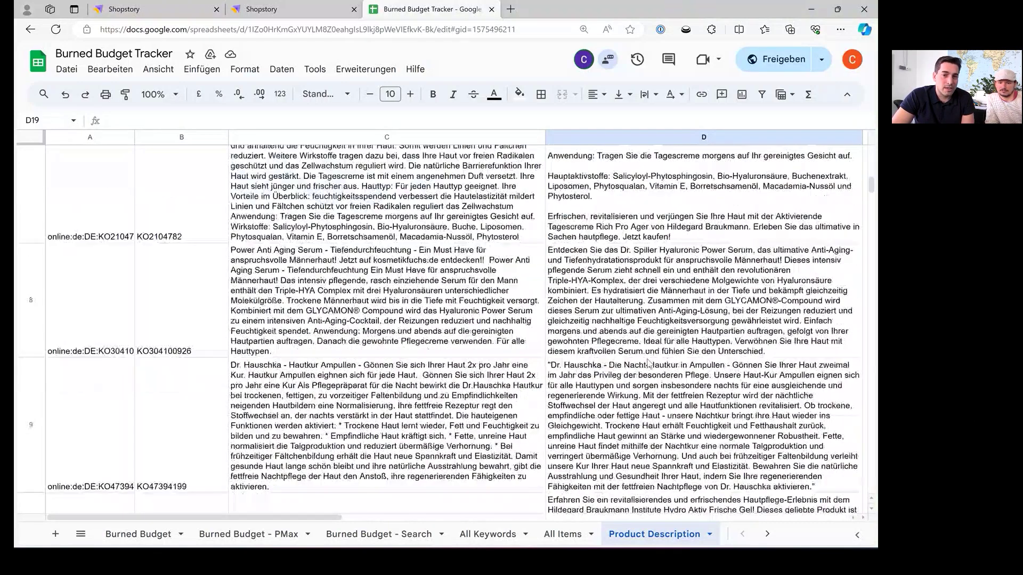
scroll(648, 363, down, 8)
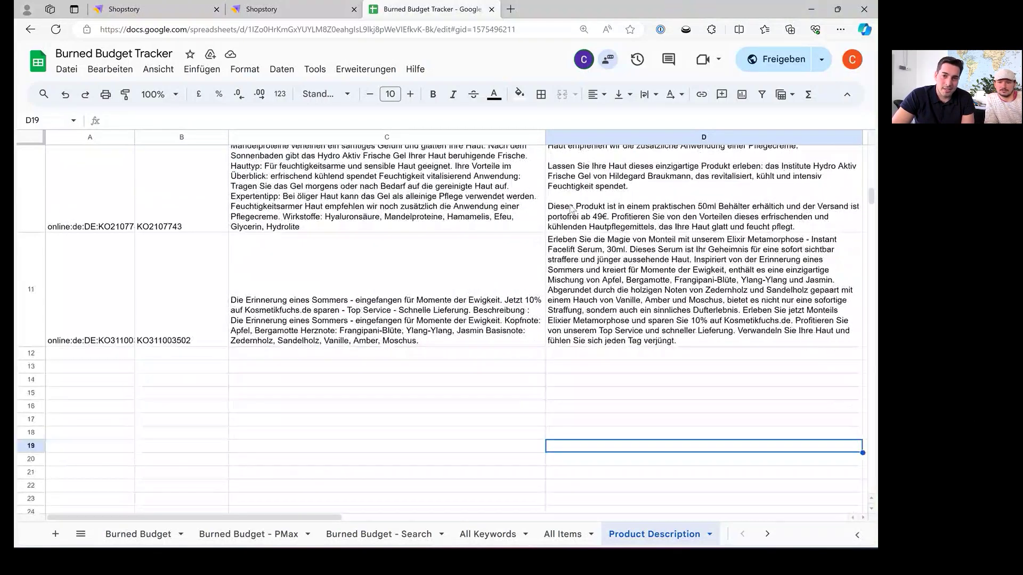
scroll(473, 295, up, 5)
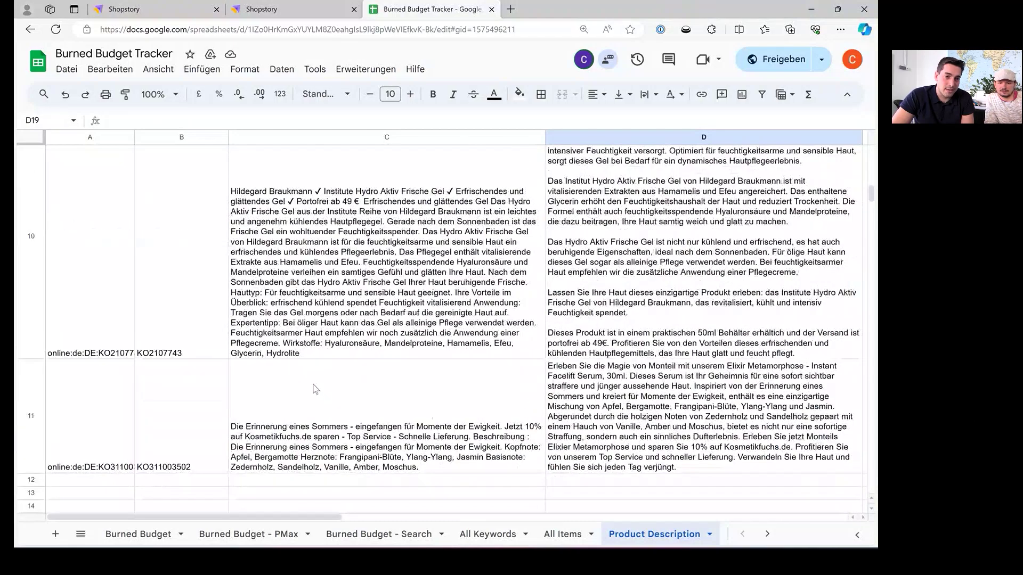
scroll(425, 319, up, 6)
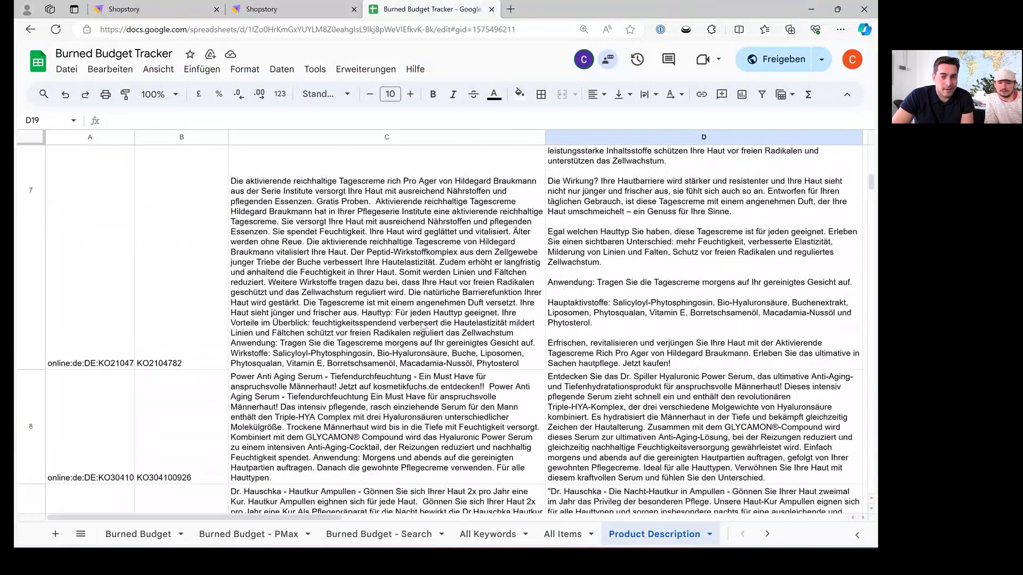
scroll(424, 330, up, 10)
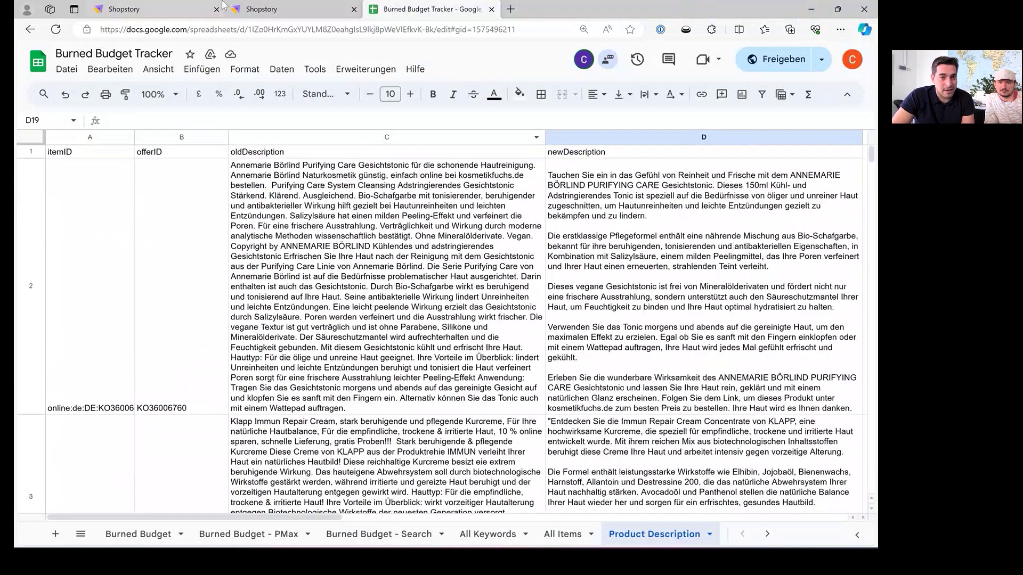
Step: Return to the product description flow in Shopstory and review the connected and not connected apps
click(274, 7)
drag(332, 397, 389, 376)
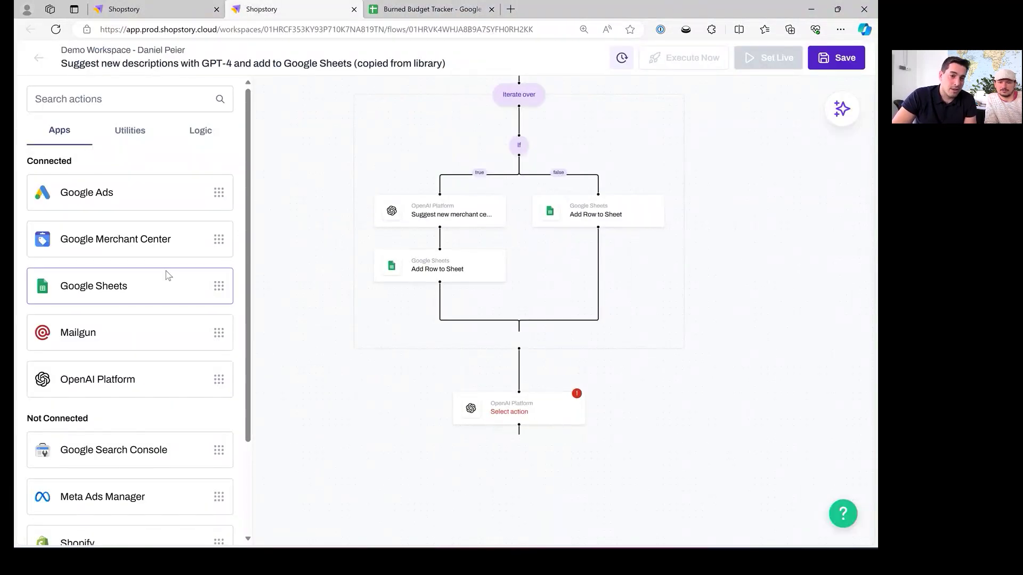
scroll(177, 353, down, 1)
scroll(178, 354, down, 1)
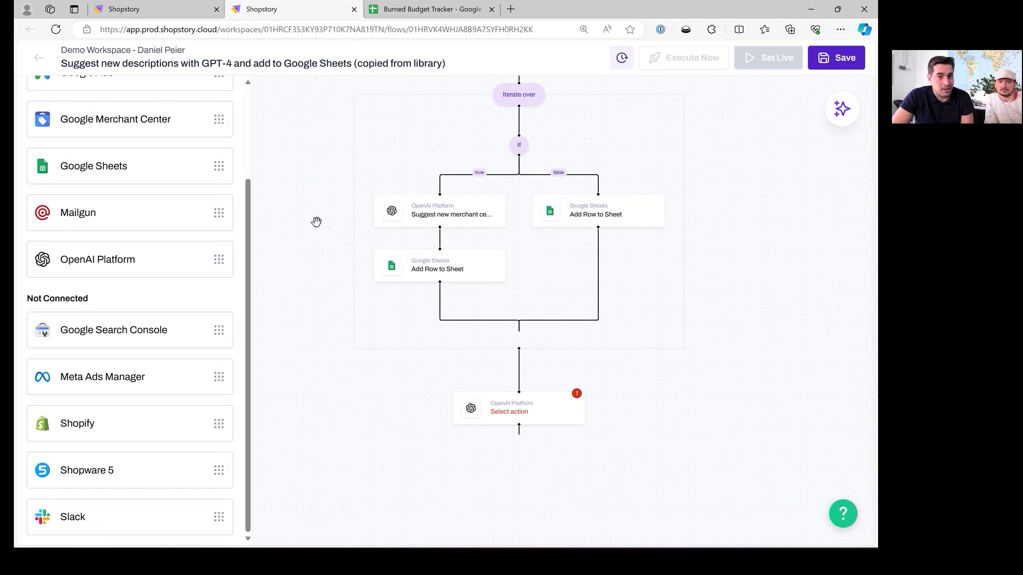
Step: Leave the flow without saving the changes, and open the Report - Labelizer for all products flow from My Flows
click(37, 61)
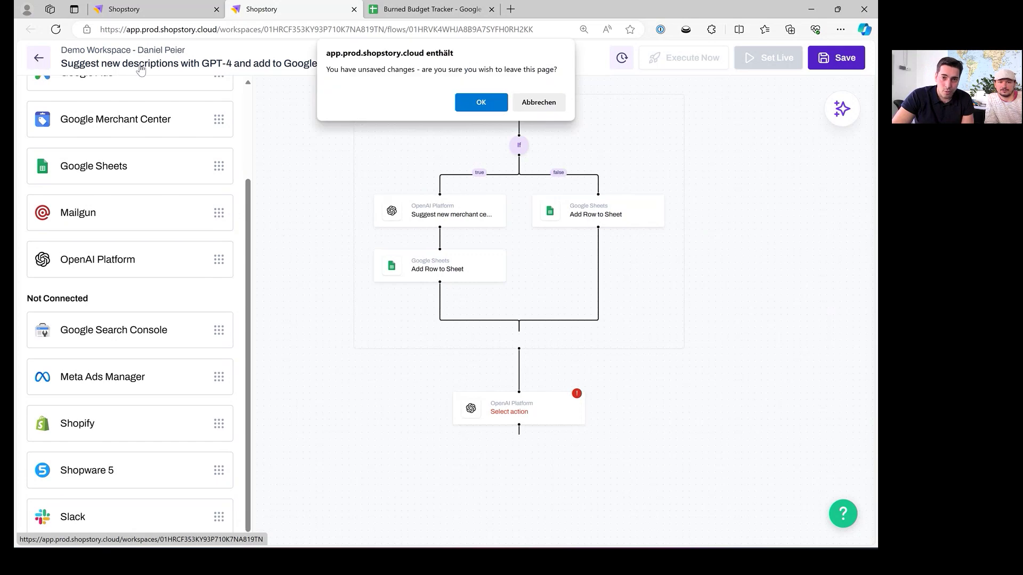
click(479, 101)
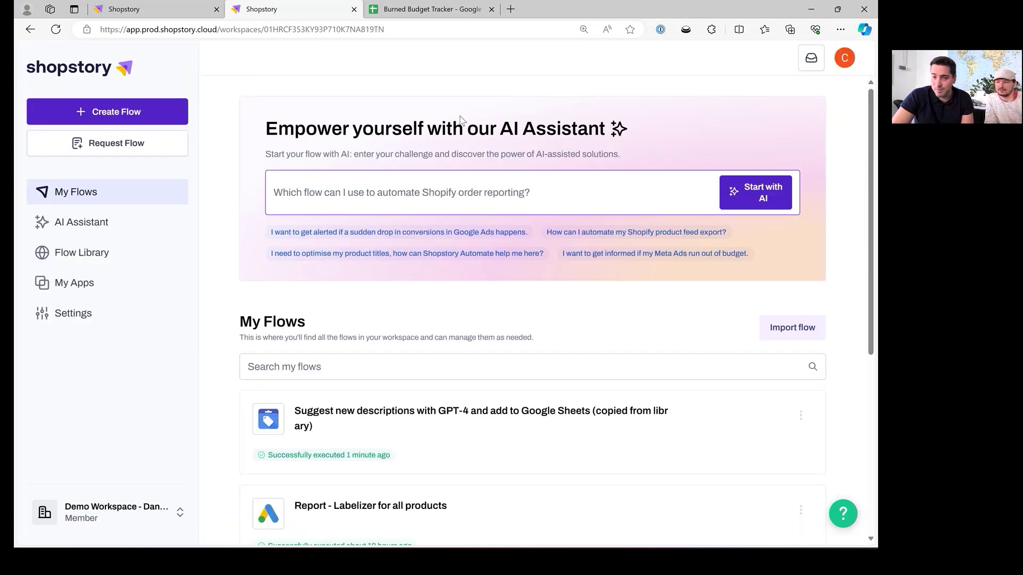
scroll(416, 346, down, 2)
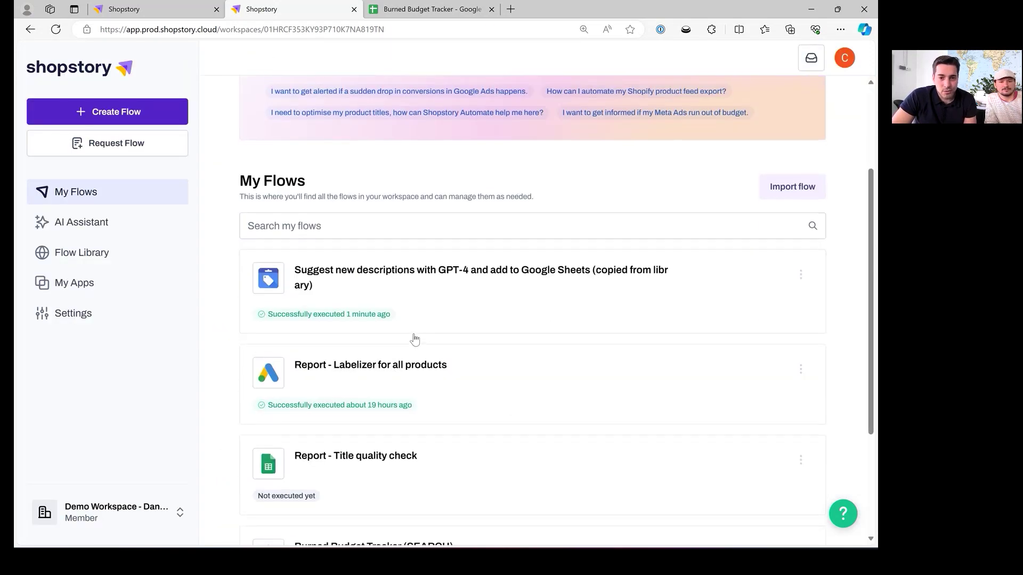
click(418, 370)
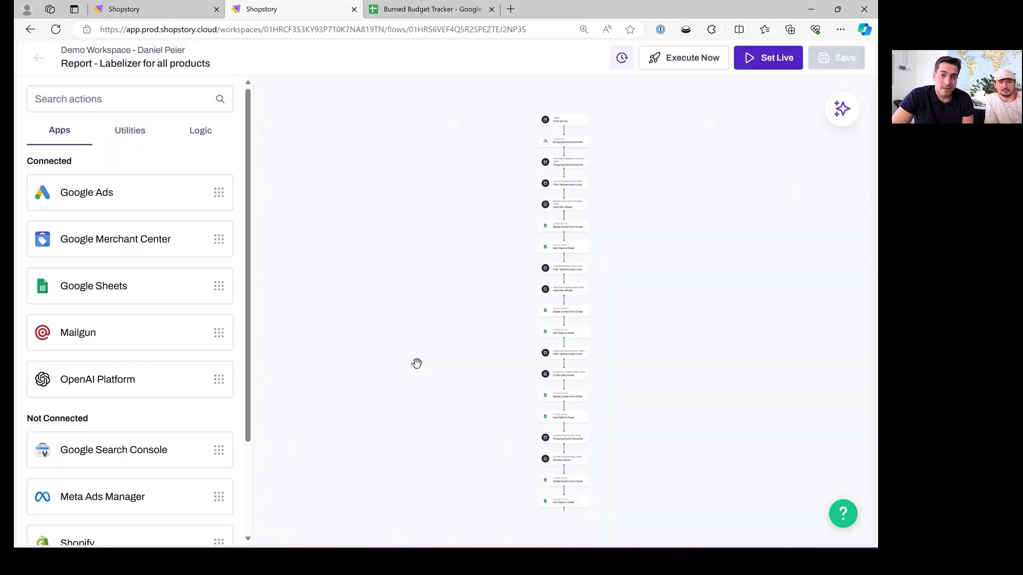
Step: Examine the Labelizer flow's chain of filter, map and Google Sheets steps for the overindex, nearindex, underindex and noindex products
drag(484, 221, 402, 223)
scroll(397, 217, up, 5)
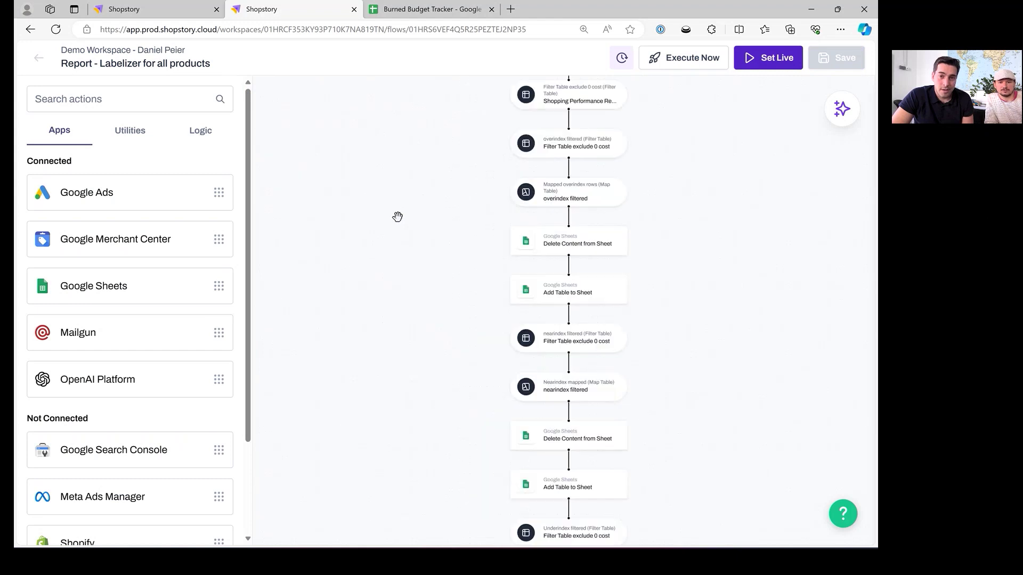
mouse_move(593, 190)
mouse_down()
mouse_move(603, 276)
mouse_move(584, 284)
mouse_move(580, 189)
mouse_up()
drag(556, 368, 561, 237)
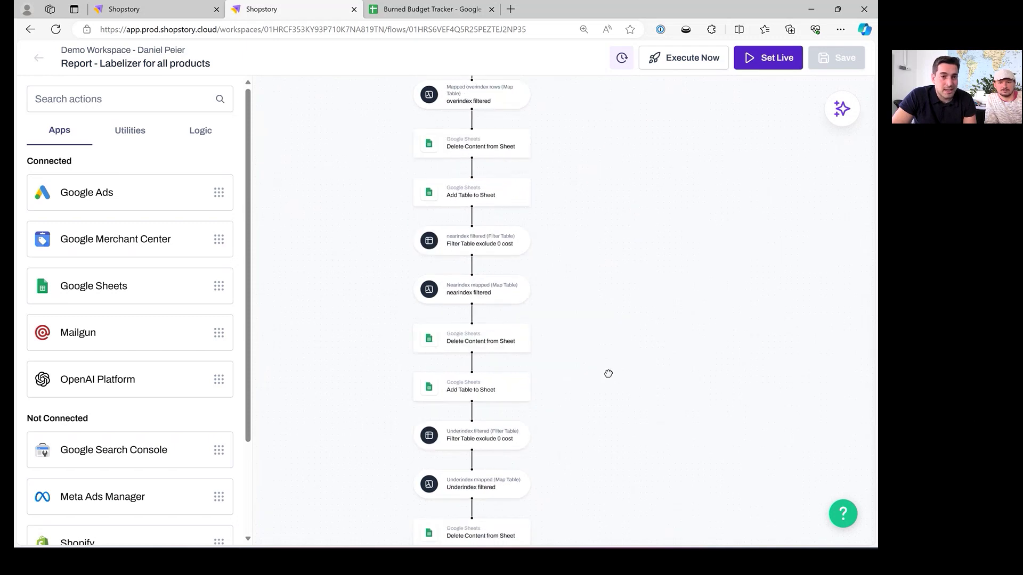
drag(608, 372, 600, 303)
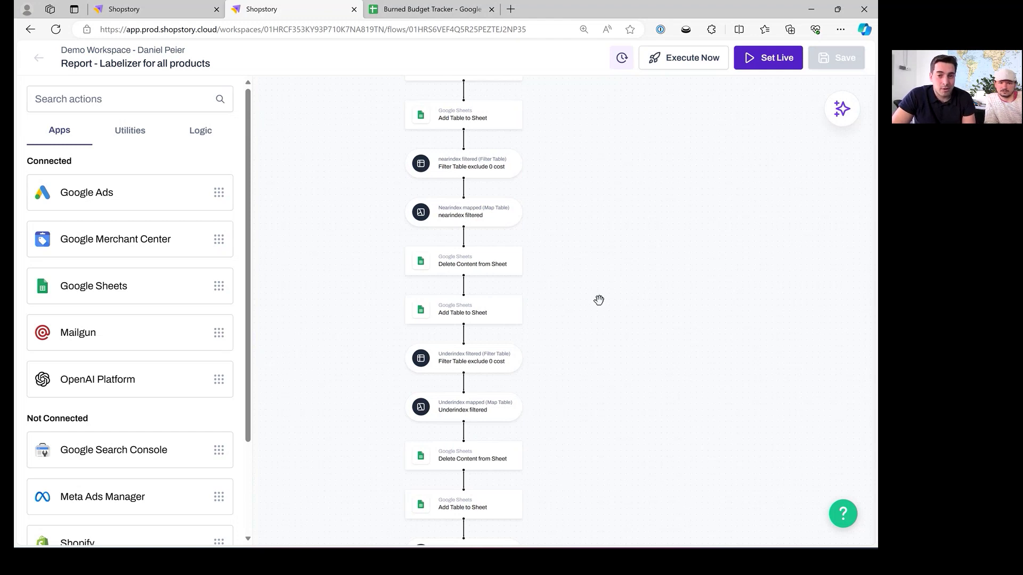
scroll(586, 213, up, 3)
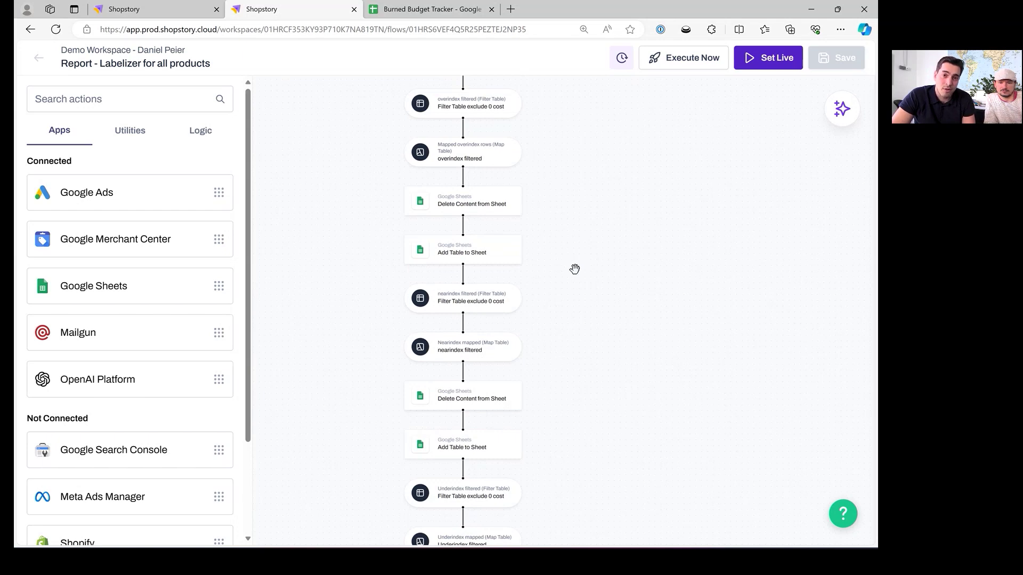
scroll(612, 298, up, 2)
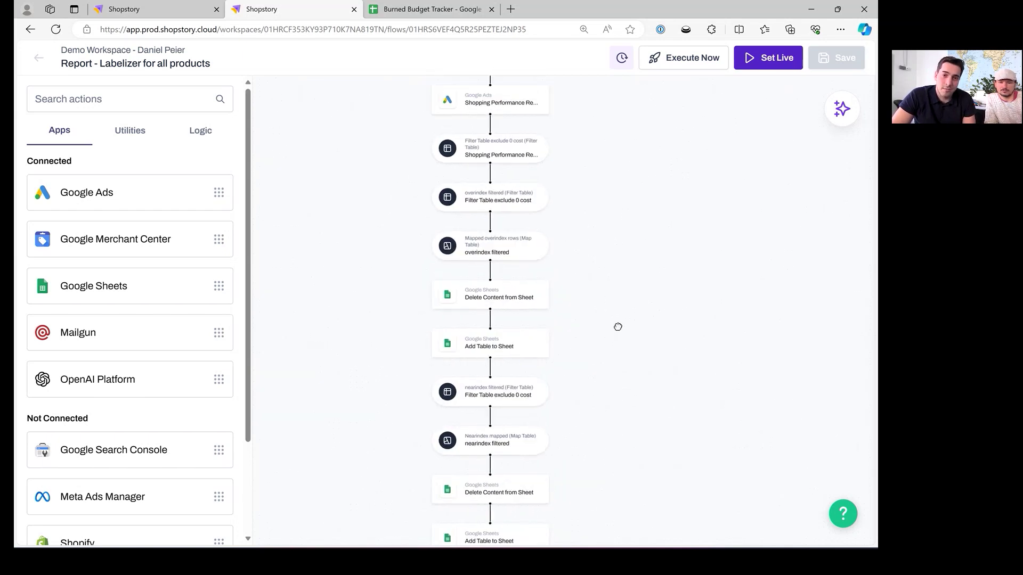
scroll(608, 321, down, 1)
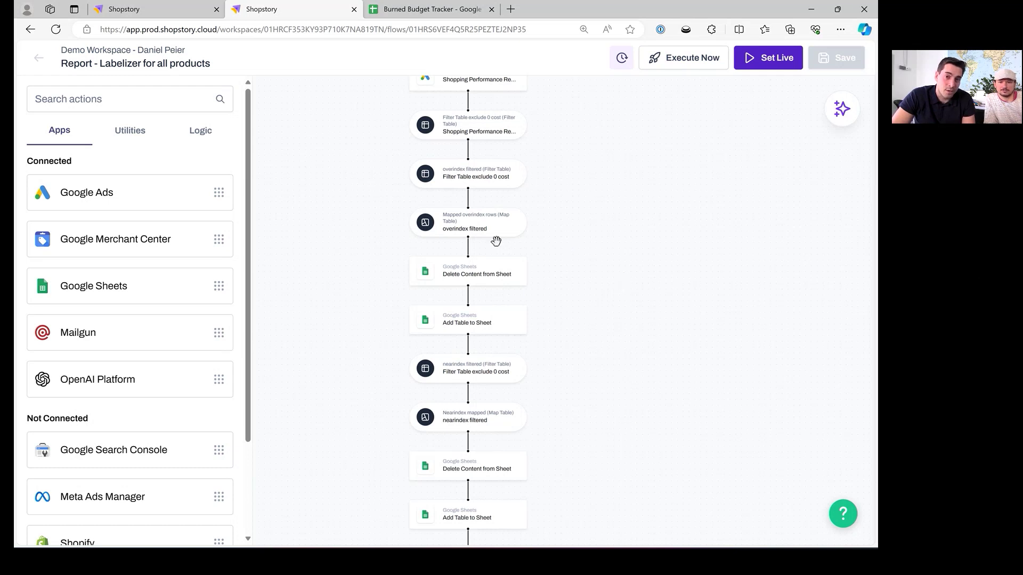
scroll(617, 363, down, 1)
scroll(618, 363, down, 2)
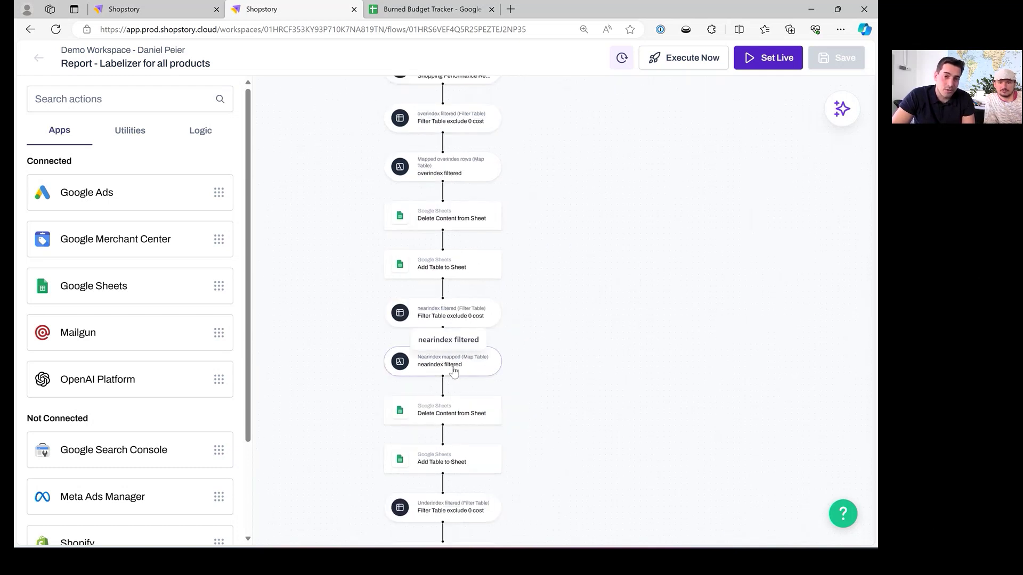
scroll(591, 319, down, 4)
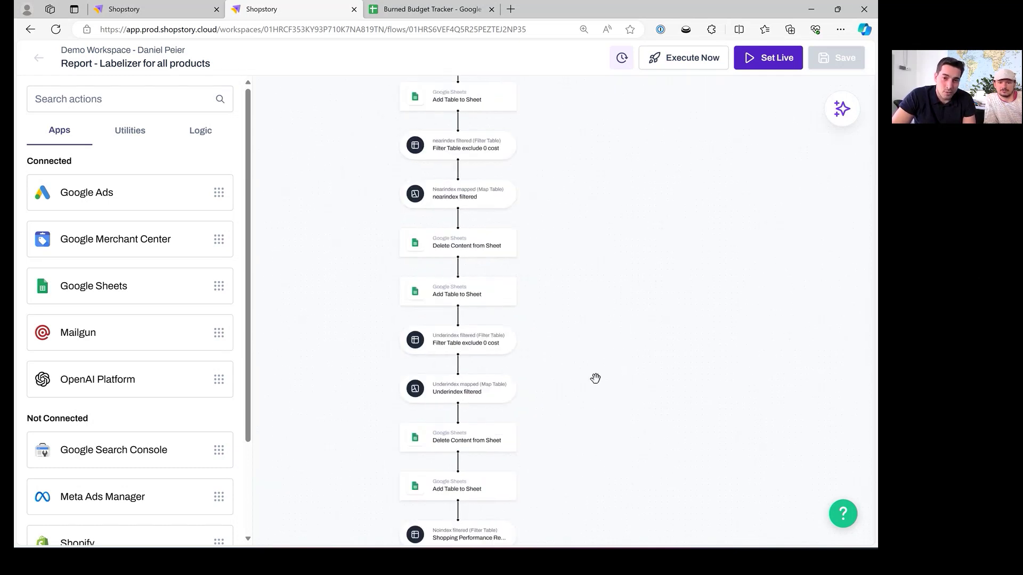
scroll(596, 378, down, 4)
scroll(511, 345, down, 3)
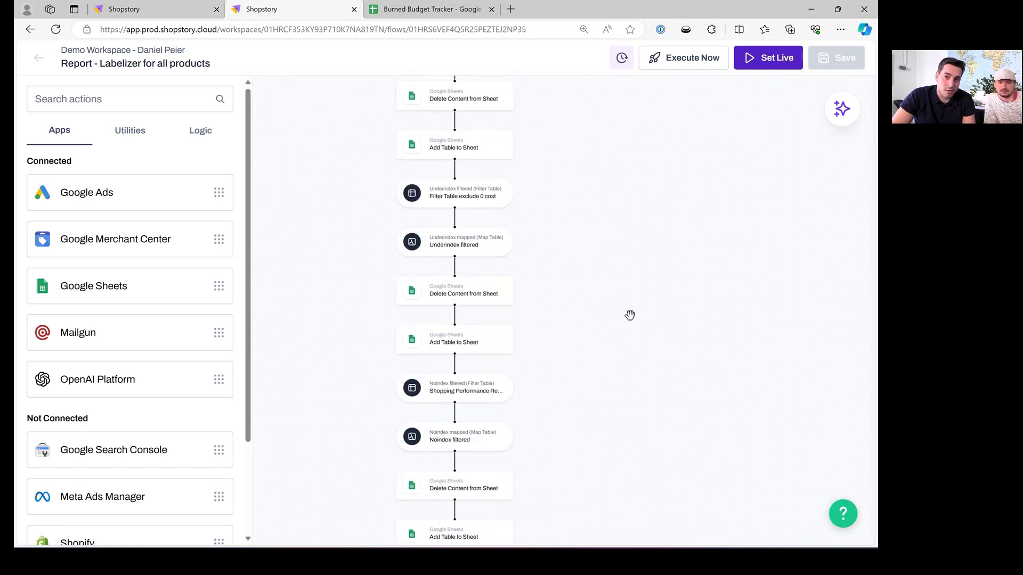
Step: Add a Google Merchant Center action at the end of the Labelizer flow and set it to Update Product Label
drag(605, 287, 594, 264)
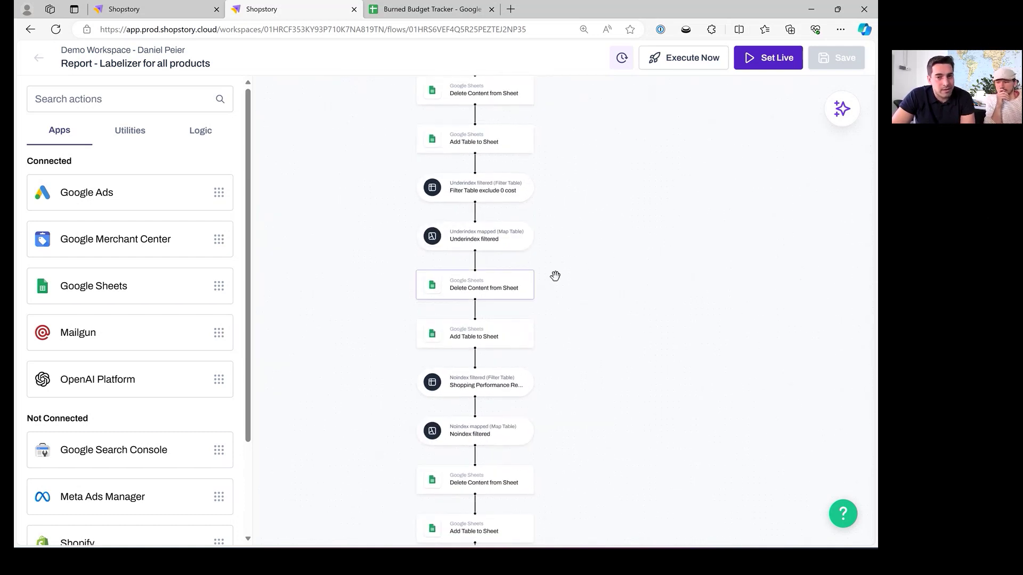
drag(591, 357, 577, 289)
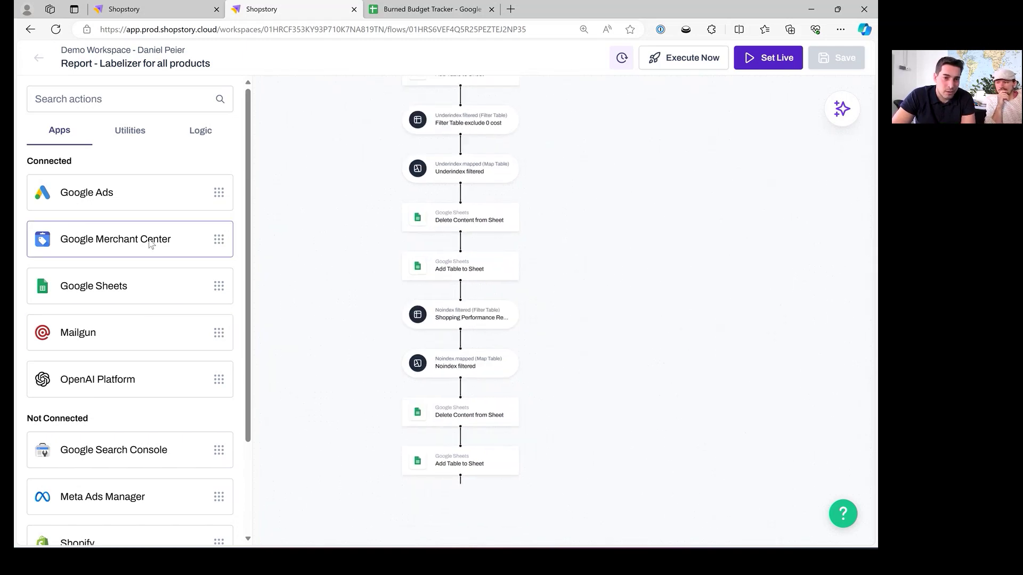
drag(151, 243, 471, 509)
click(137, 157)
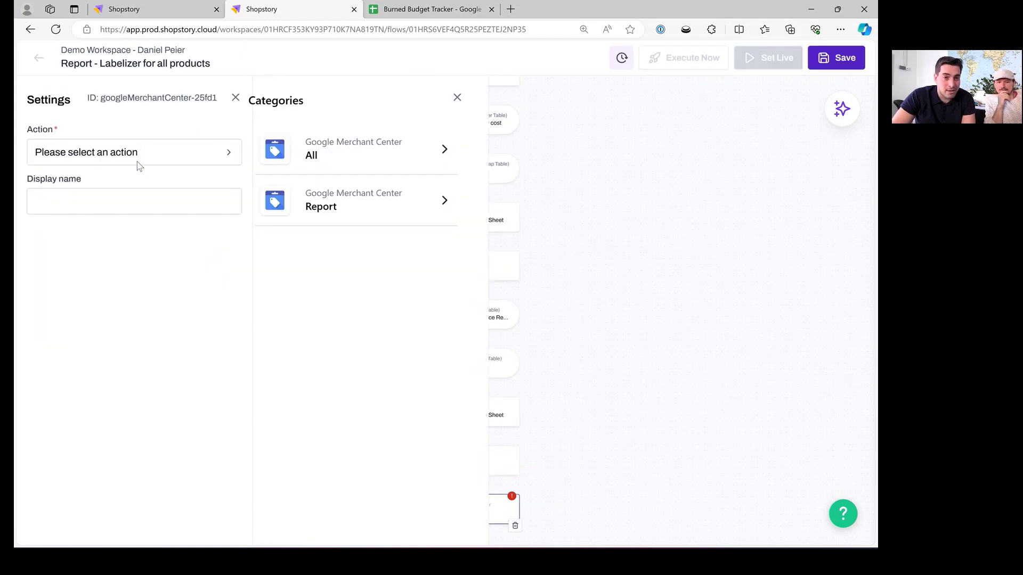
click(355, 161)
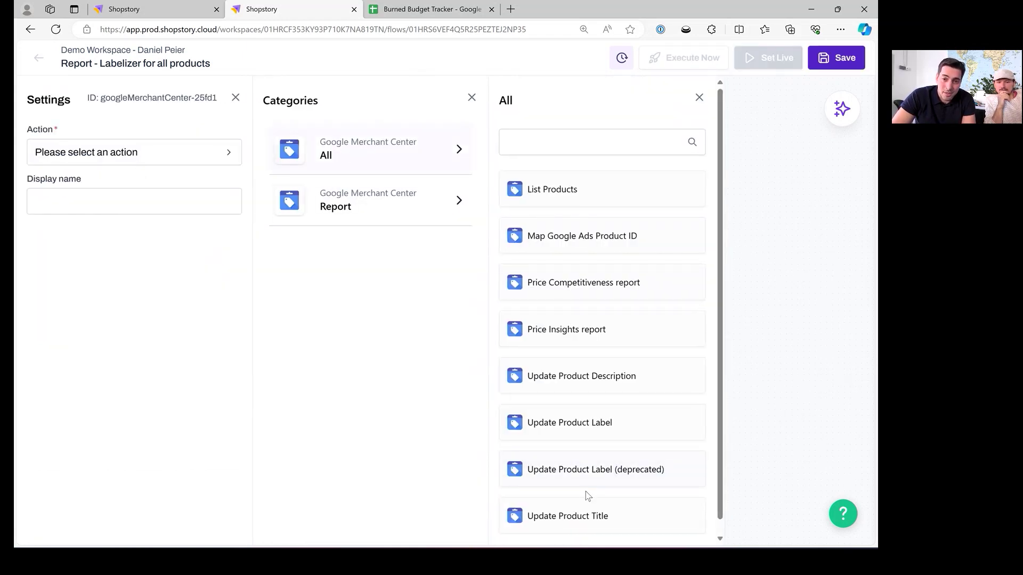
click(591, 424)
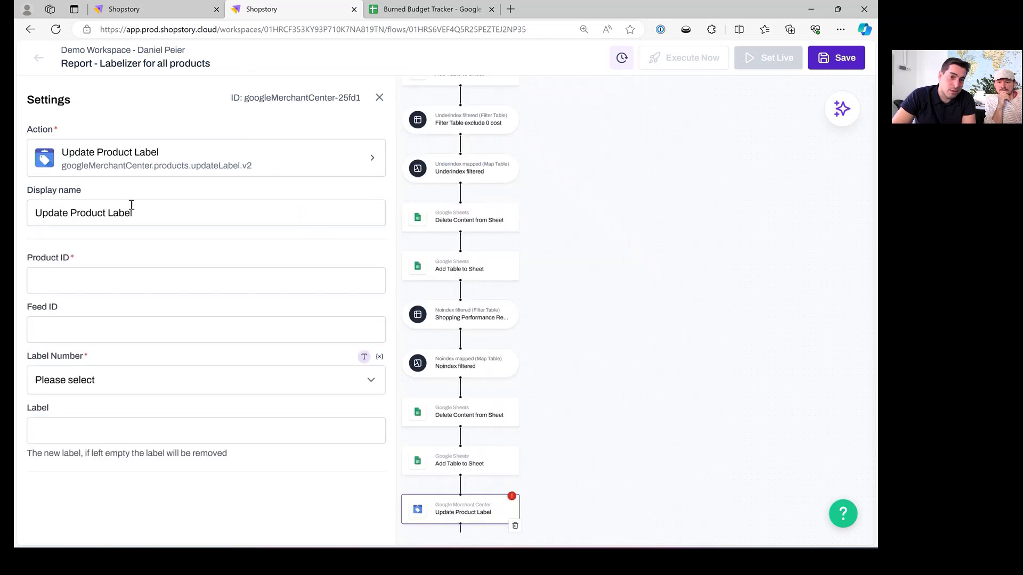
click(622, 361)
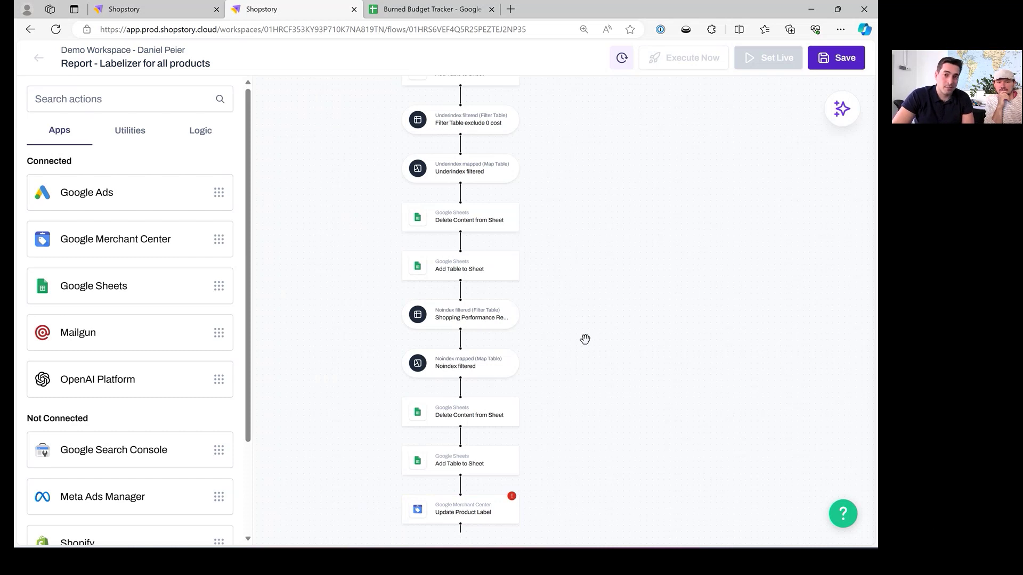
Step: Clear the AI assistant's chat history and ask it "please tell me more about the labelizer flow in 3 sentences"
click(841, 109)
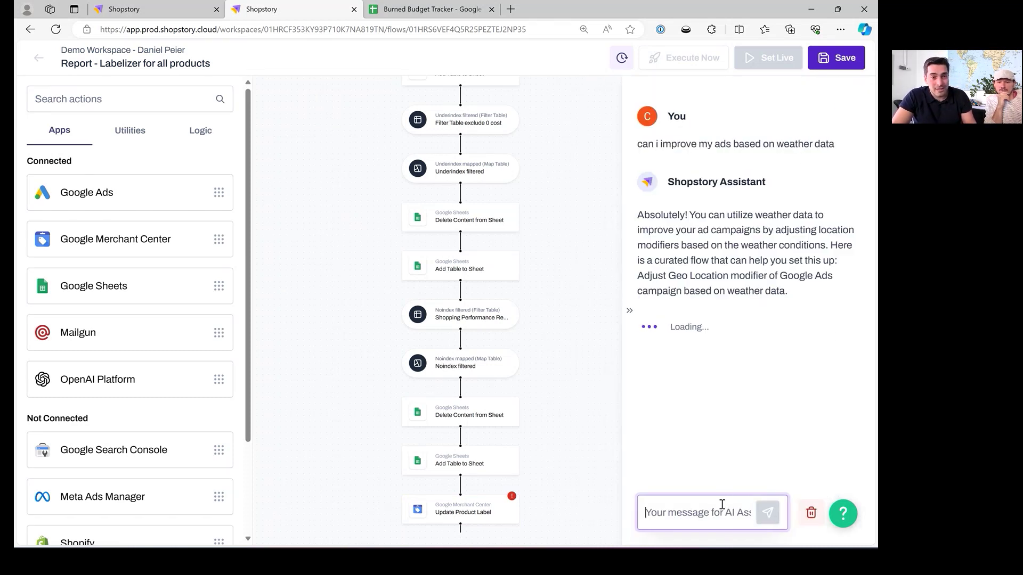
text(ple)
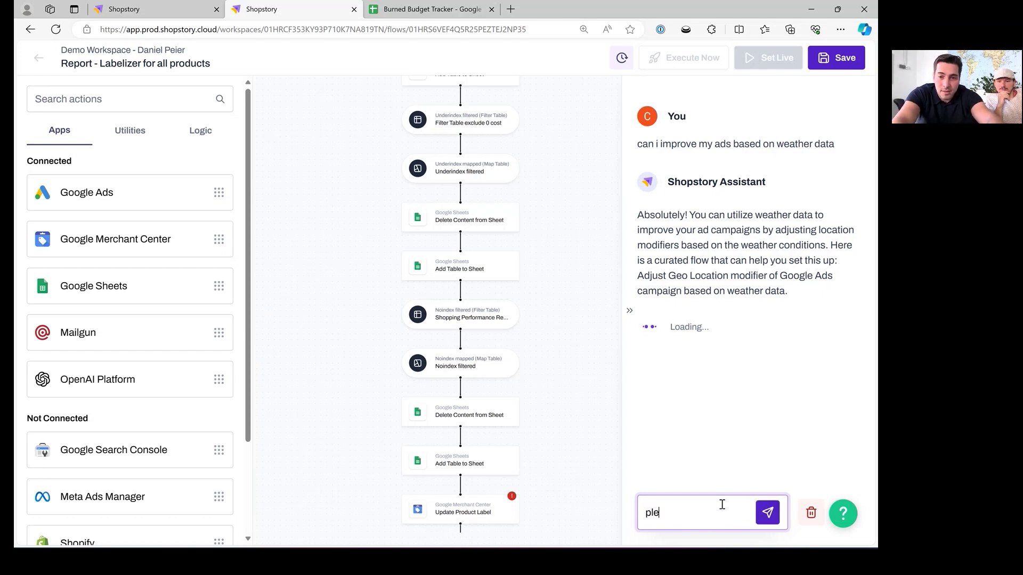
text(ase tell me m)
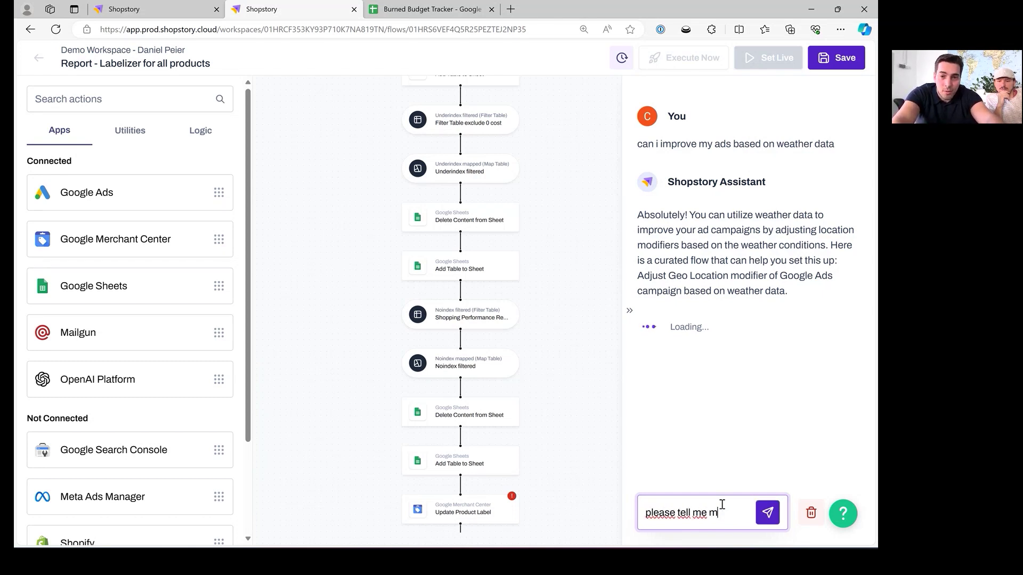
text(ore about the lab)
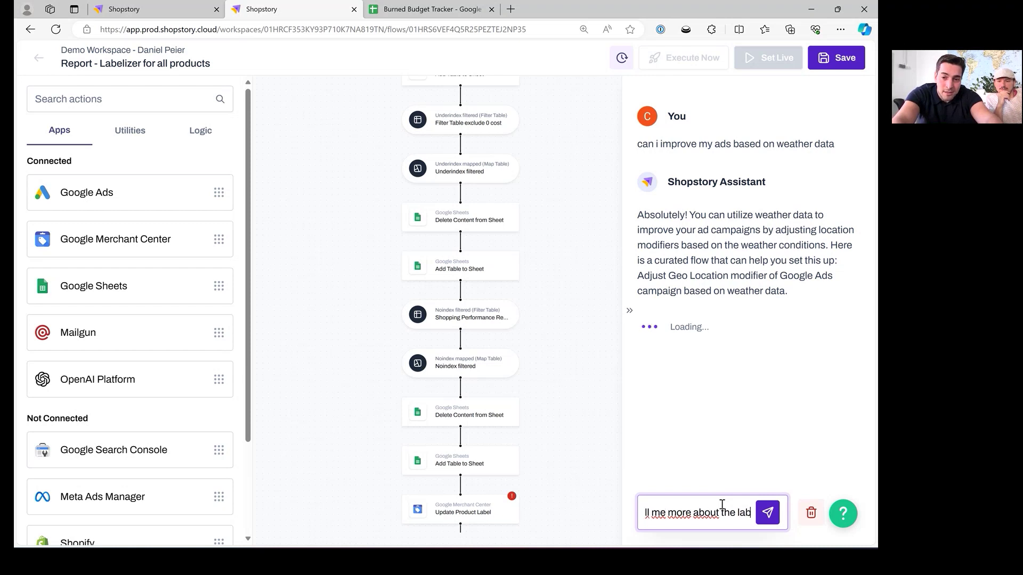
text(elizer flow )
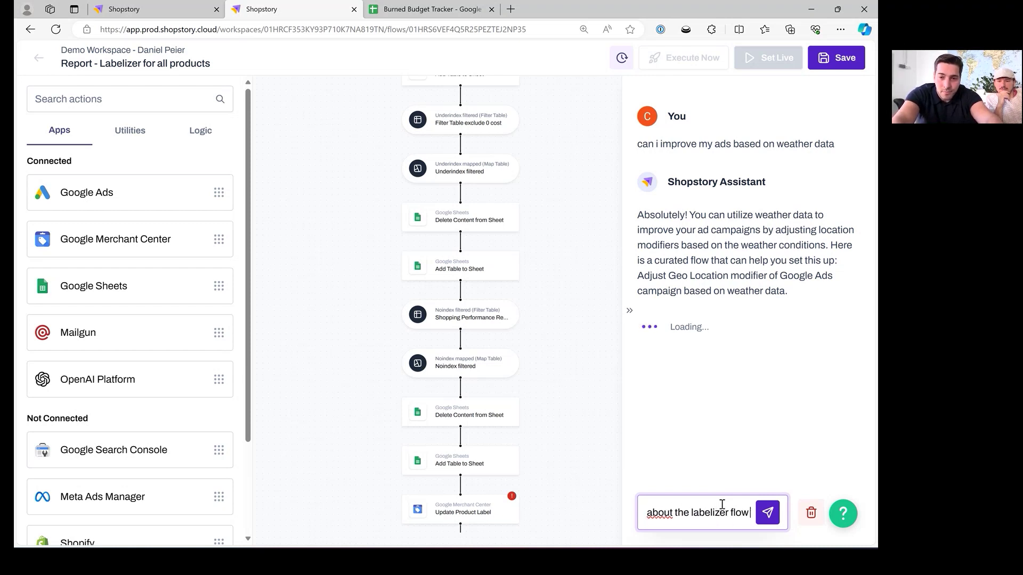
text(in 3 sentences)
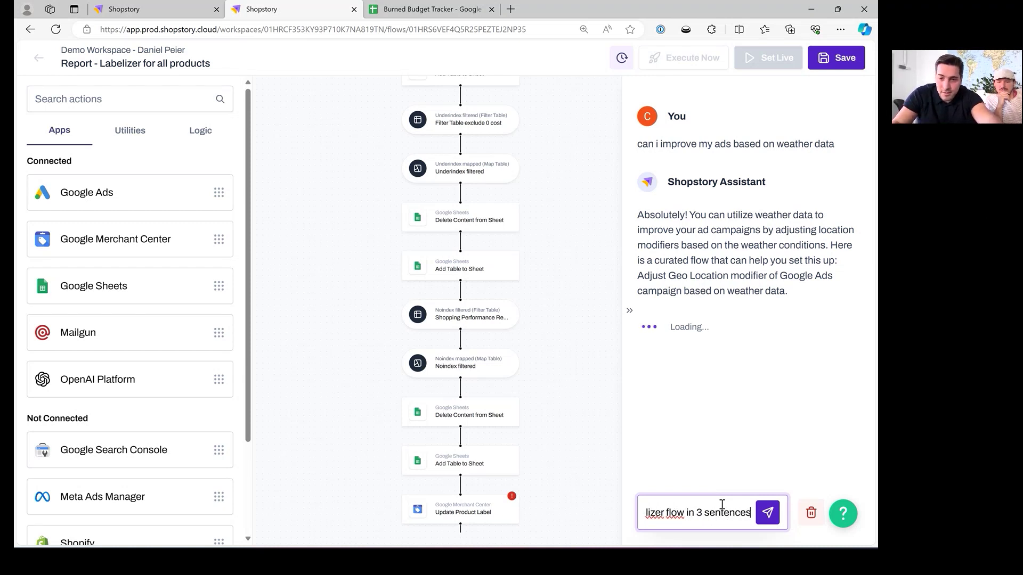
click(811, 513)
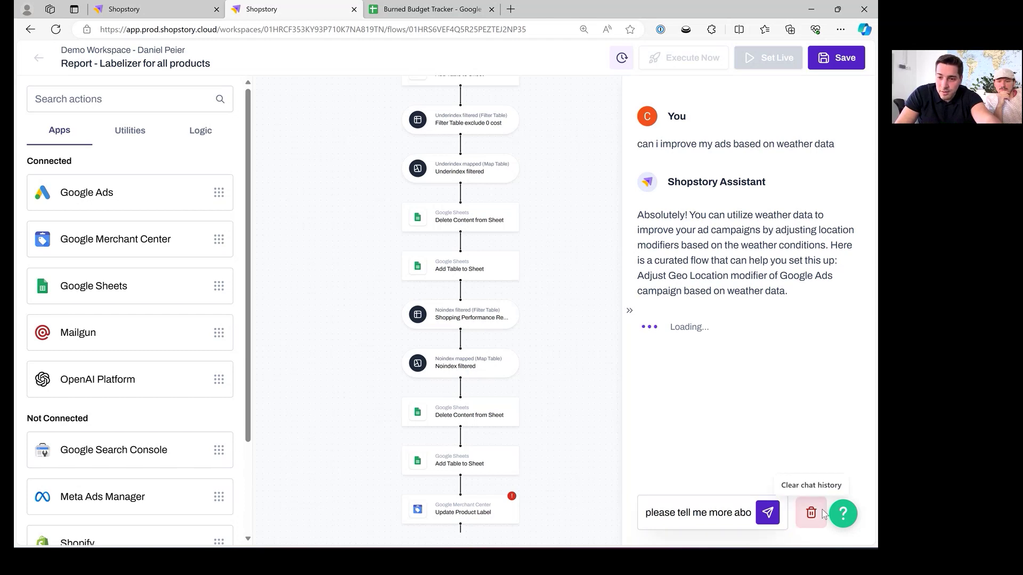
click(767, 522)
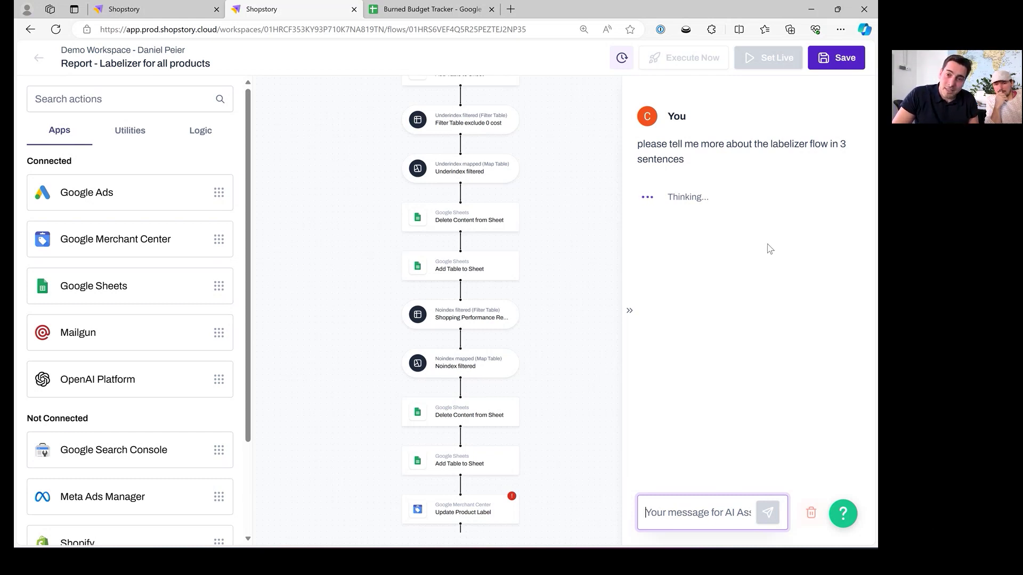
Step: Review the Labelizer flow from its last actions back up to the daily trigger, and close the AI assistant
click(578, 212)
scroll(577, 212, up, 5)
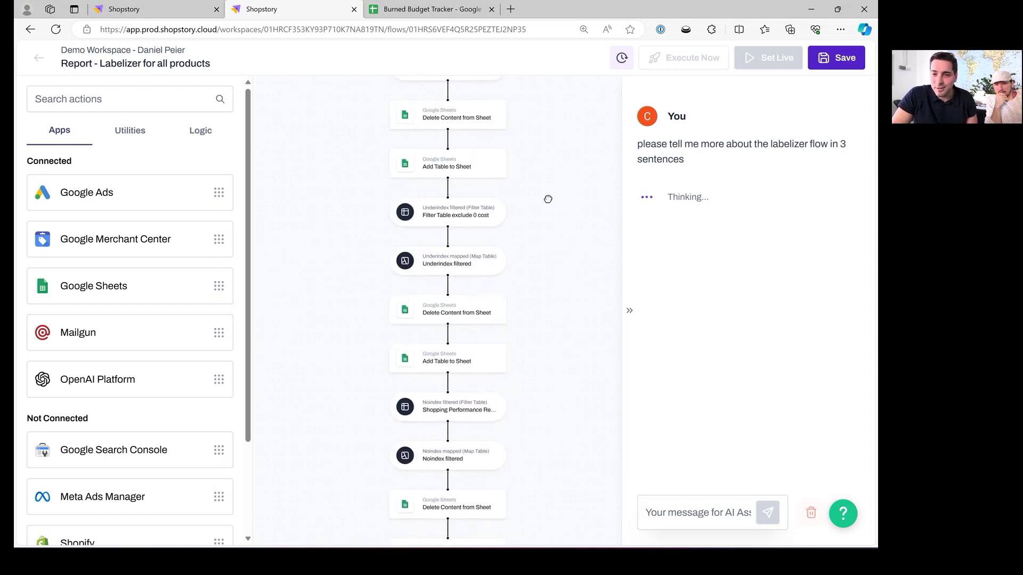
scroll(512, 256, up, 3)
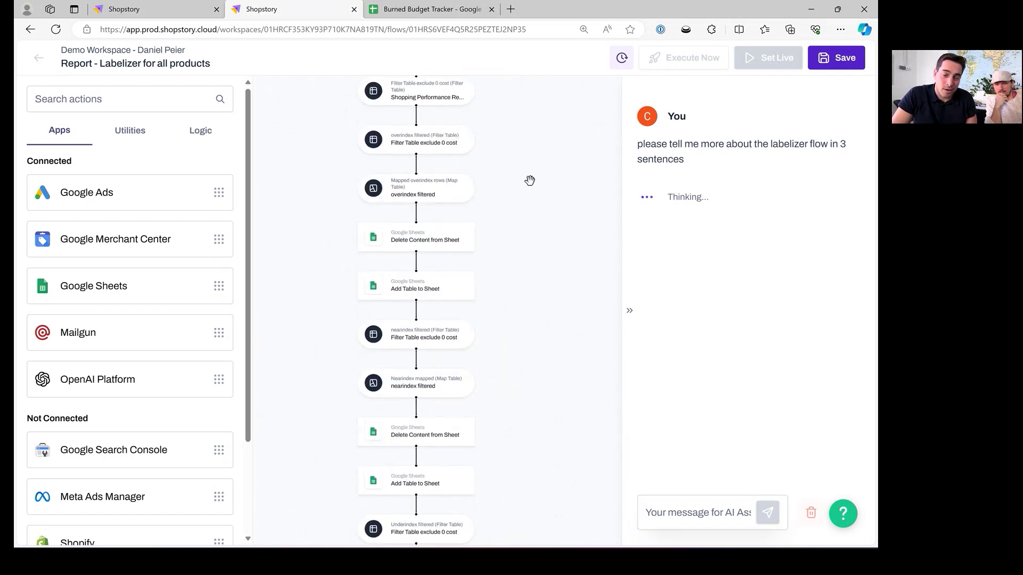
scroll(529, 155, up, 3)
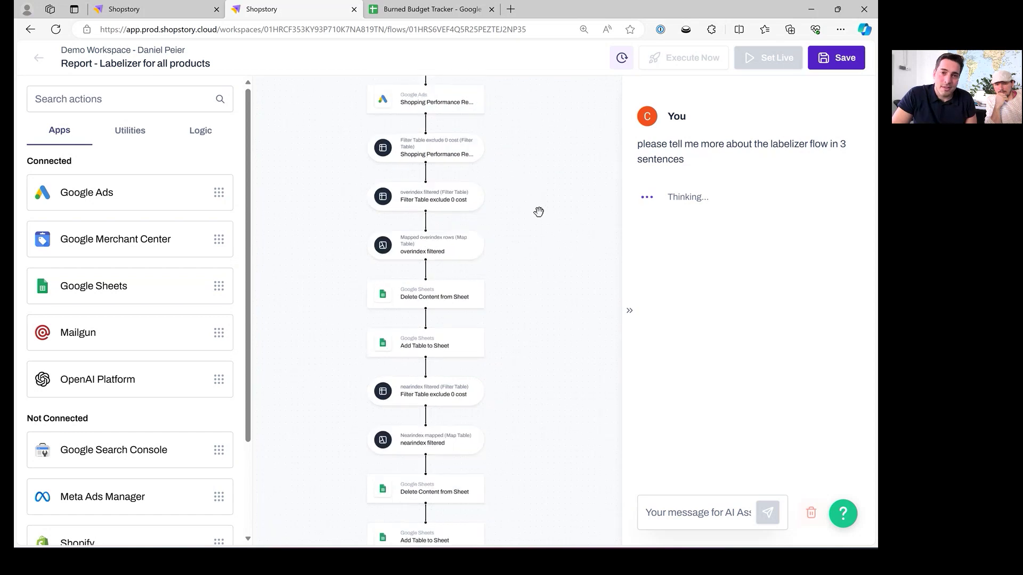
scroll(525, 233, up, 1)
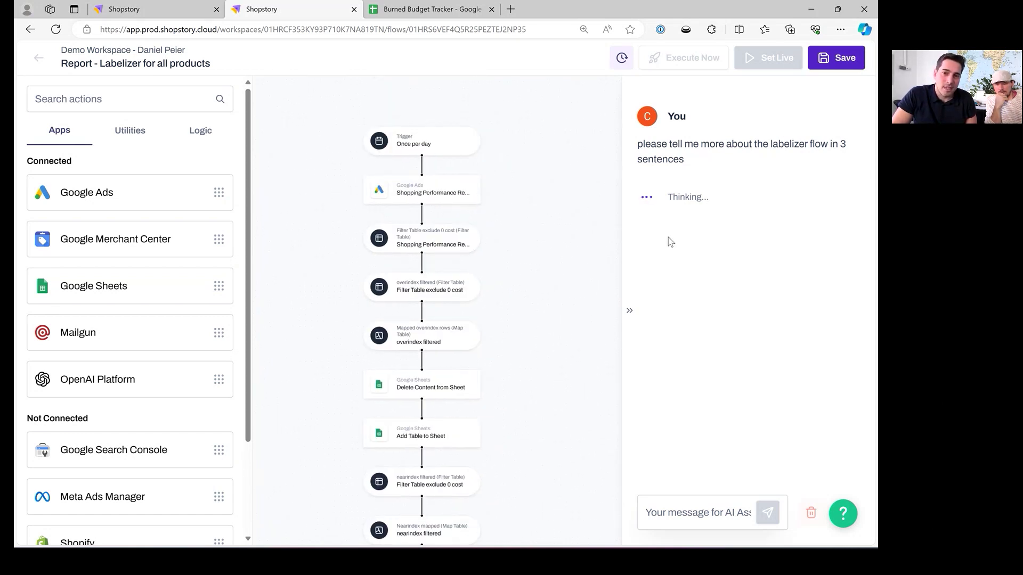
click(637, 318)
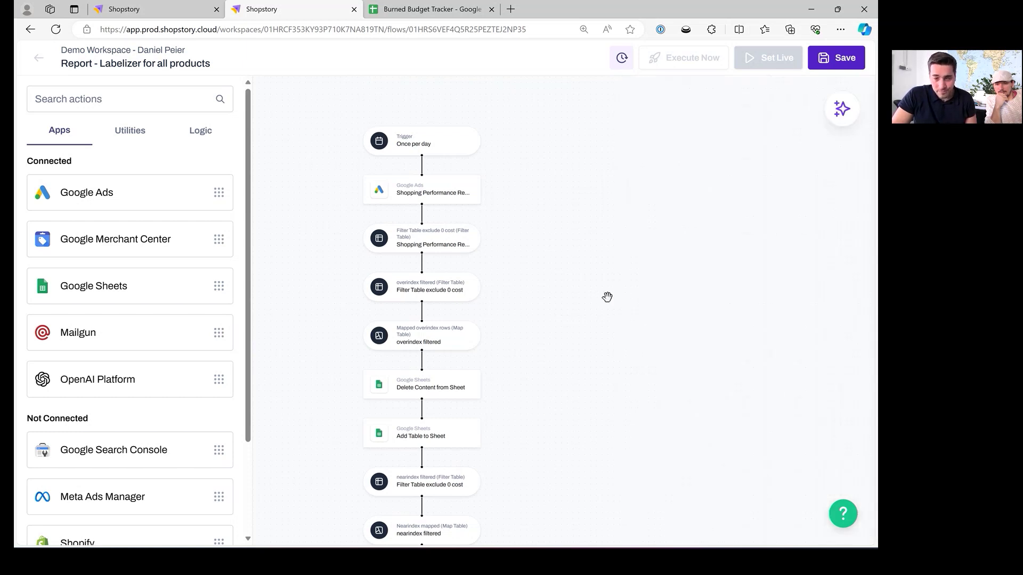
Step: Leave the Labelizer flow without saving the changes and look over the flows in My Flows
click(47, 63)
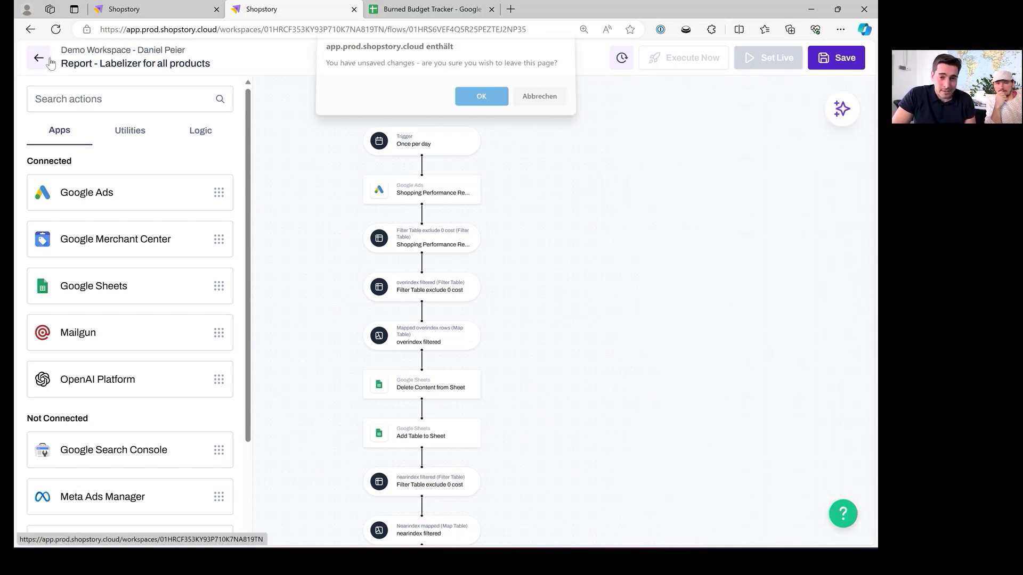
click(459, 101)
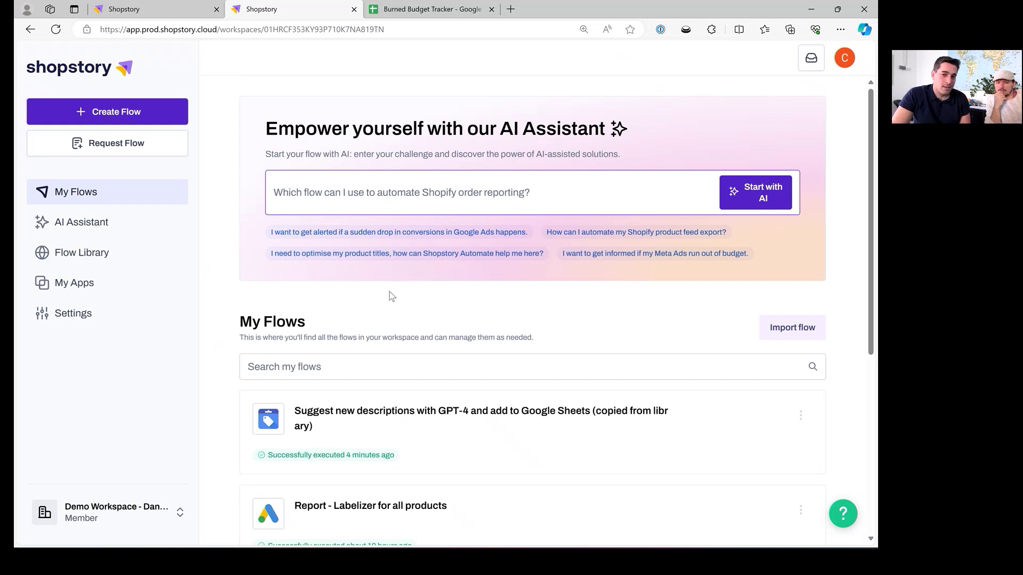
scroll(388, 295, down, 3)
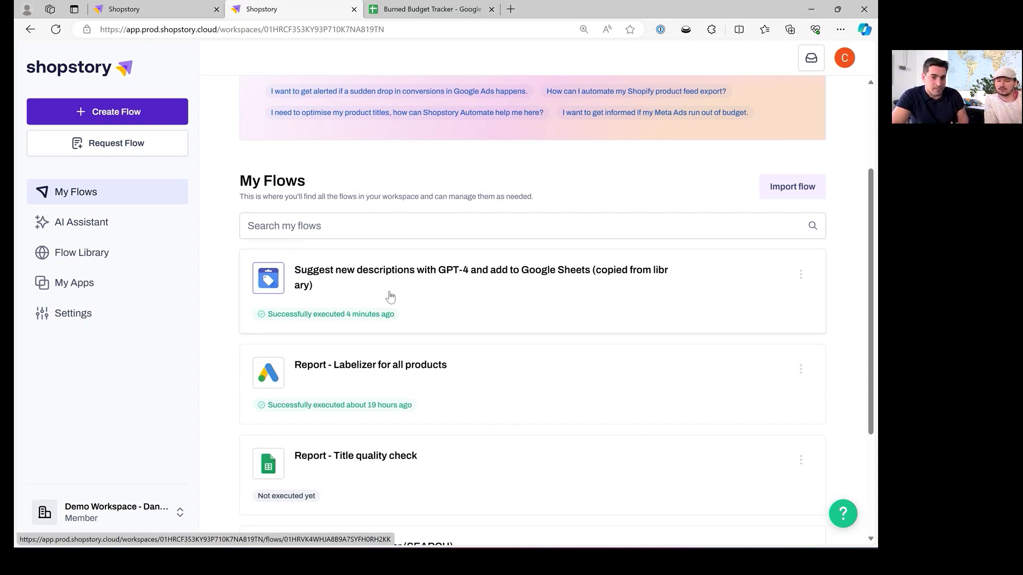
Step: Open the Flow Library and search it for "report"
click(98, 258)
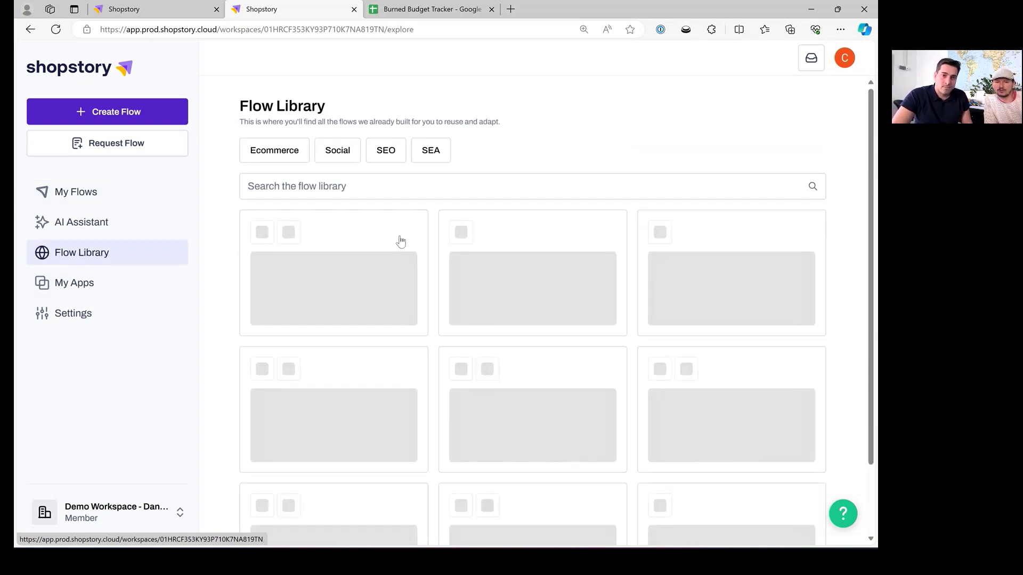
click(411, 183)
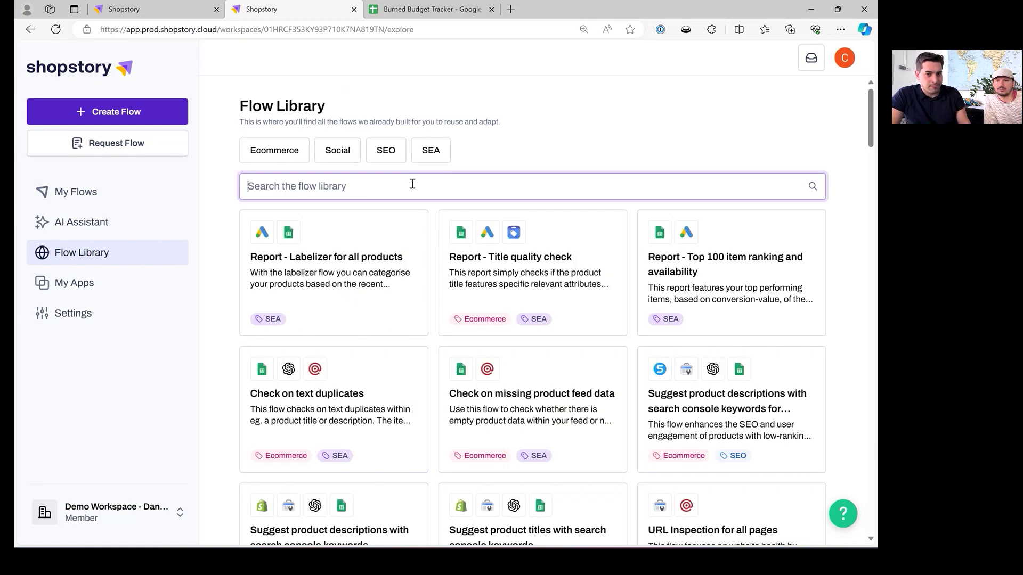
text(report)
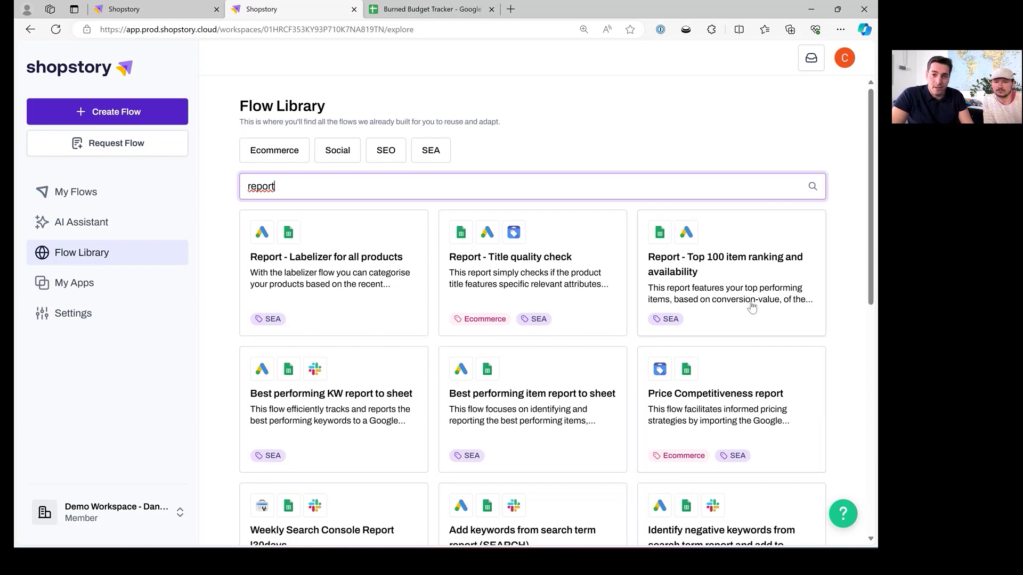
Step: Browse the report flows in the library, comparing their titles, descriptions, connected apps and category tags
scroll(612, 373, down, 3)
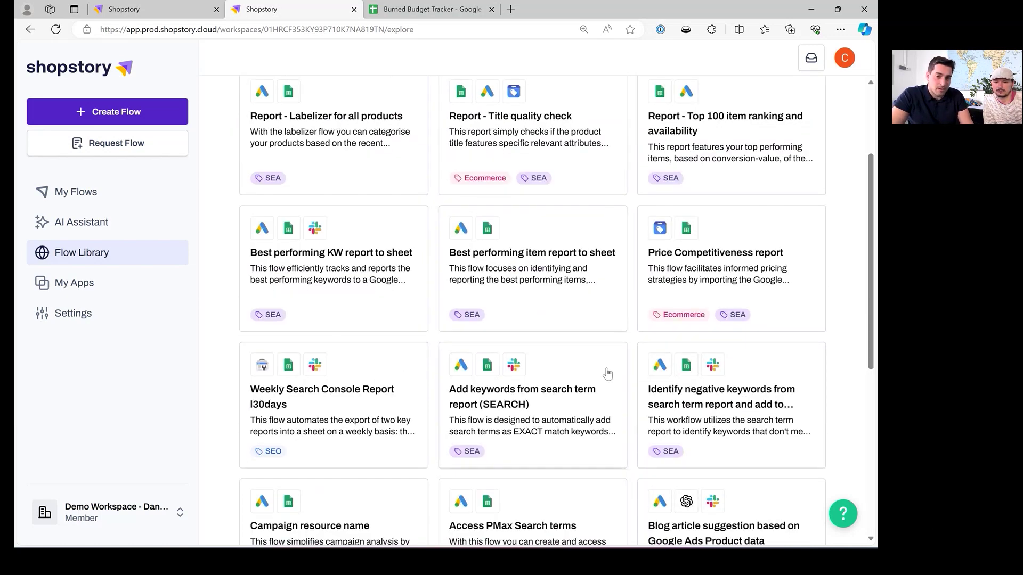
scroll(601, 368, down, 2)
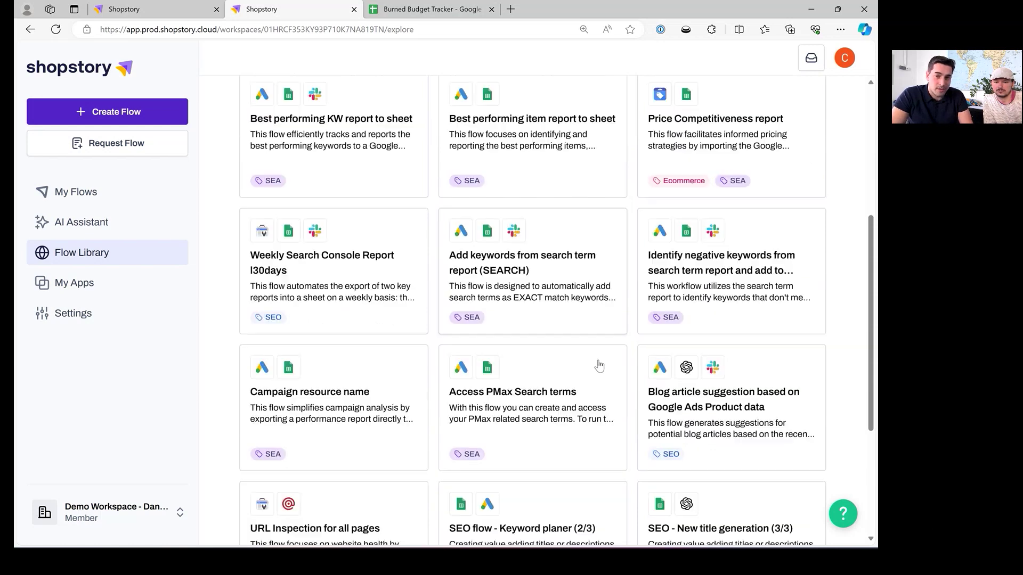
scroll(599, 365, down, 2)
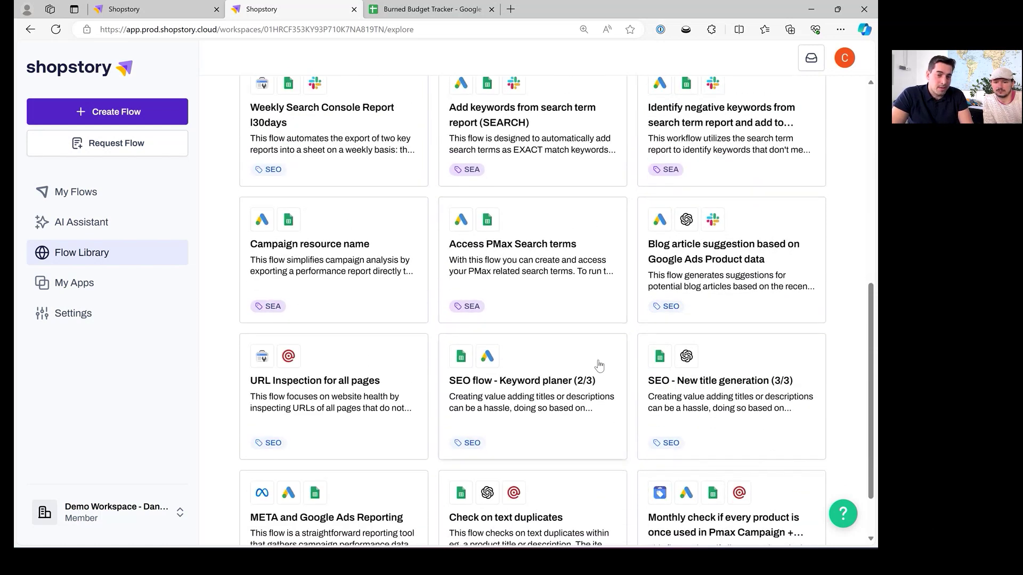
scroll(388, 393, down, 1)
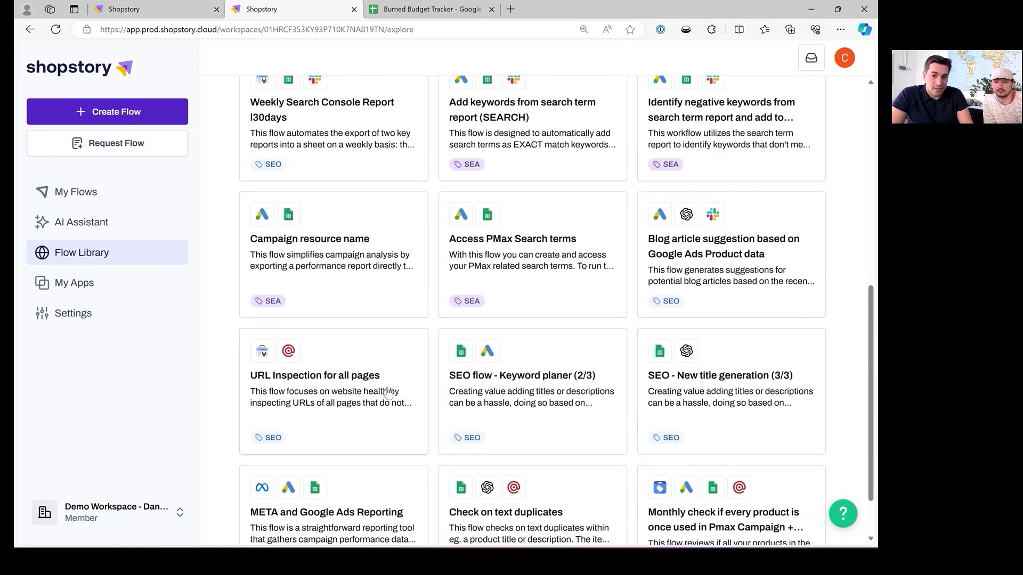
scroll(389, 389, down, 1)
scroll(397, 383, up, 2)
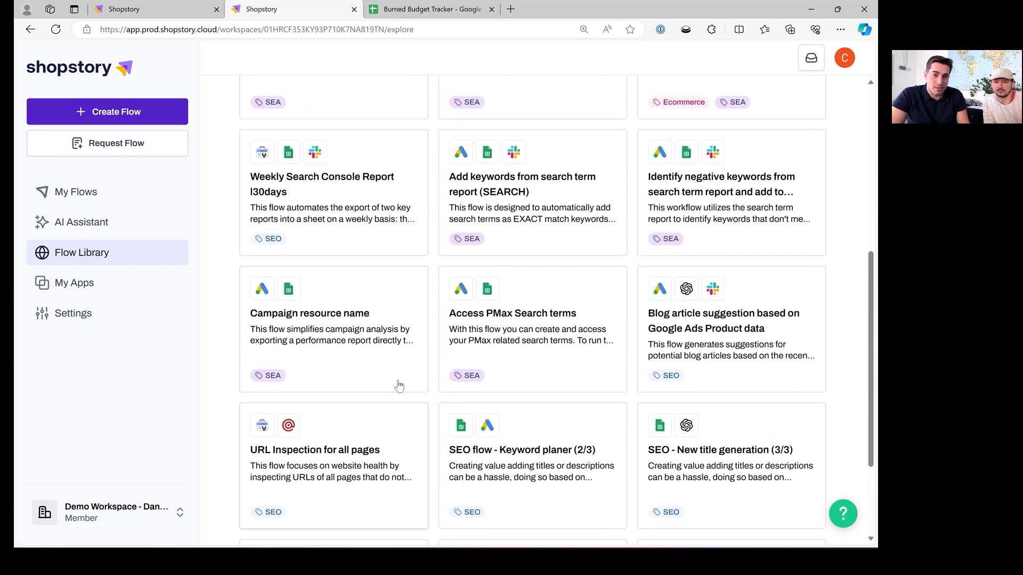
scroll(533, 373, down, 2)
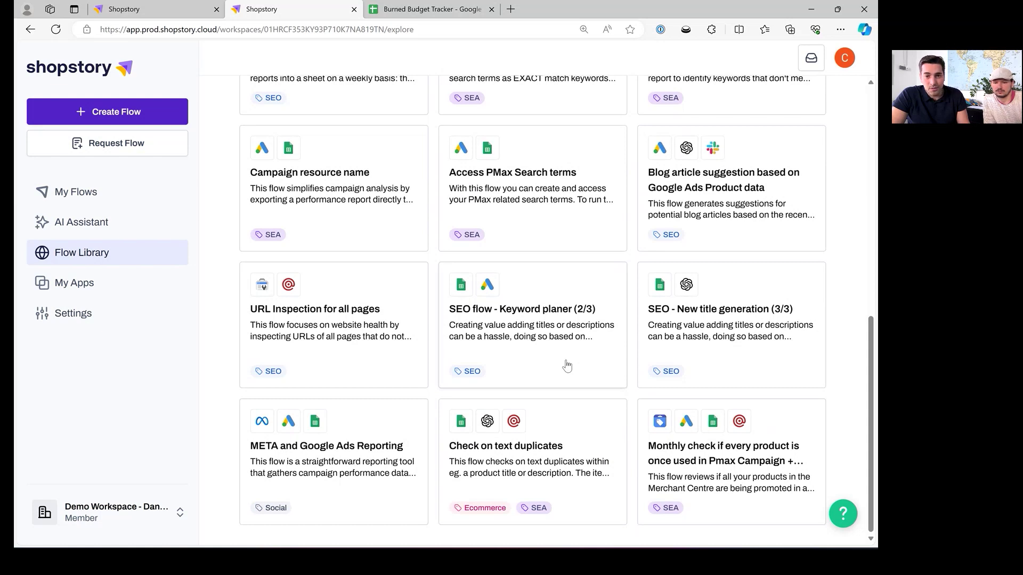
scroll(567, 366, up, 6)
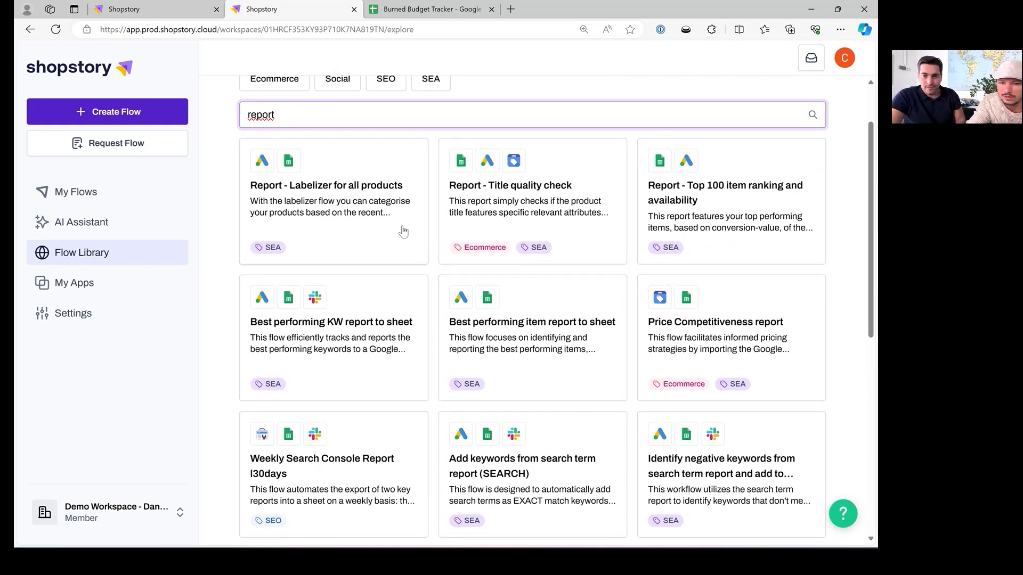
scroll(360, 296, down, 8)
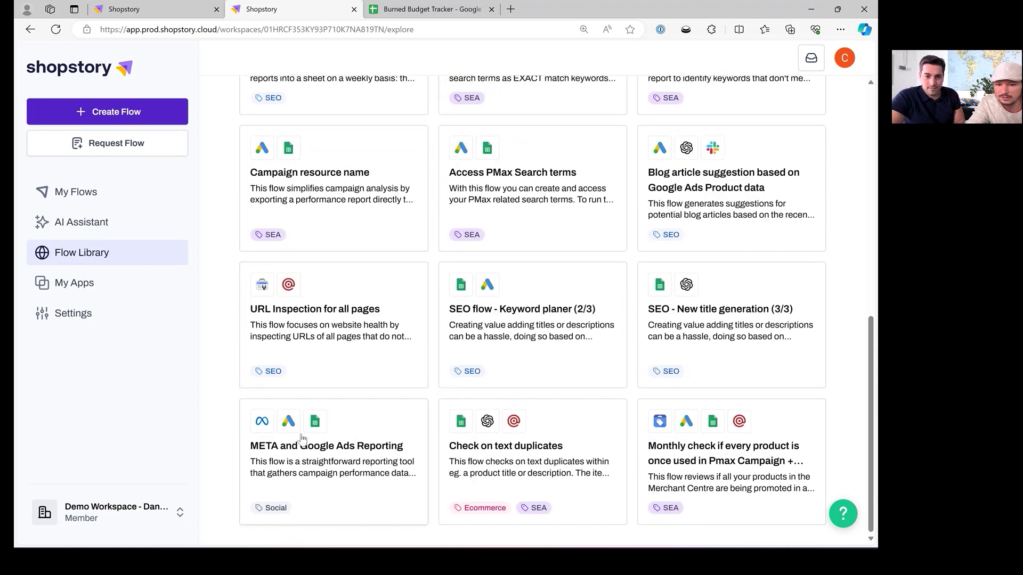